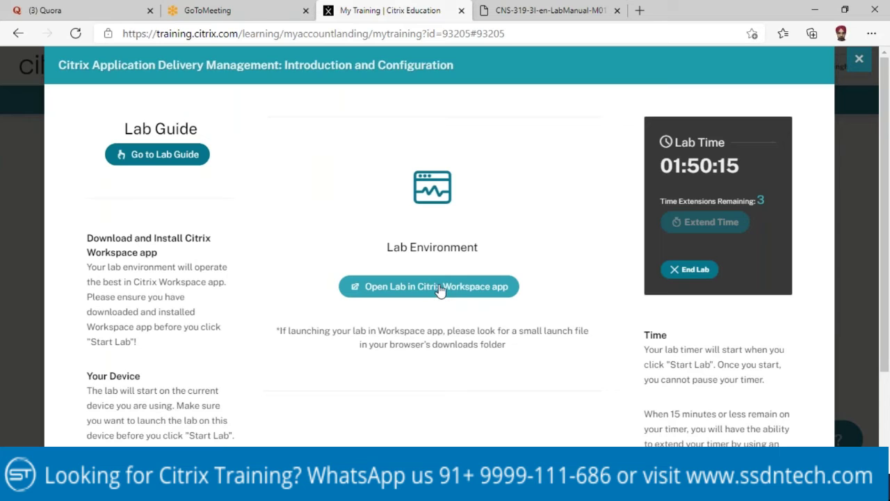
Step: Launch the lab in Citrix Workspace app to open the NYC-HYP-101 StudentDesktop session
left_click(439, 287)
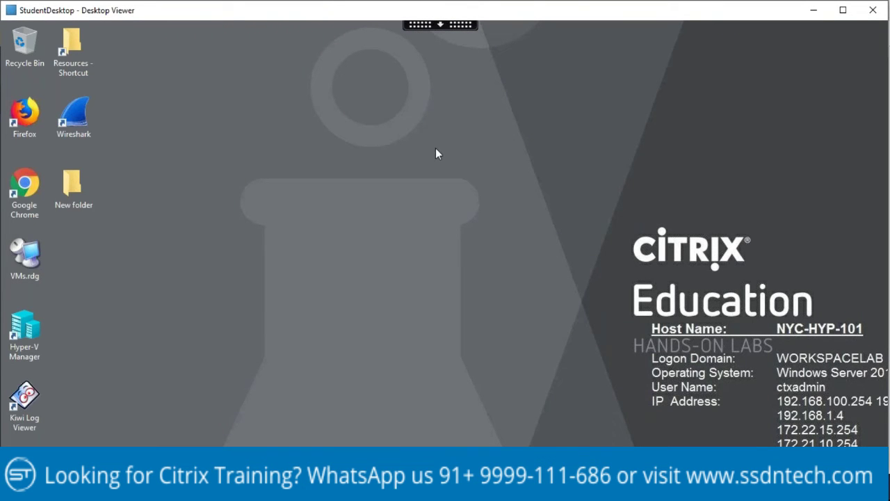
Step: Switch the Desktop Viewer to full screen, then back to a normal window
left_click(443, 27)
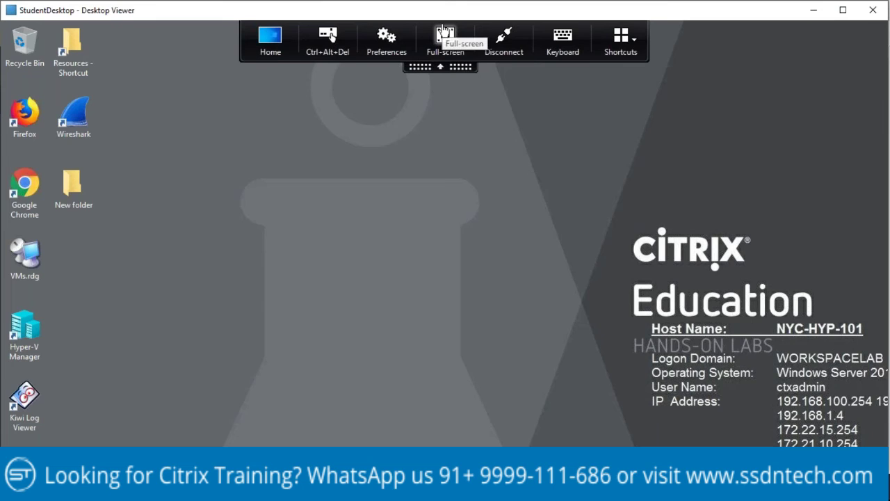
left_click(451, 36)
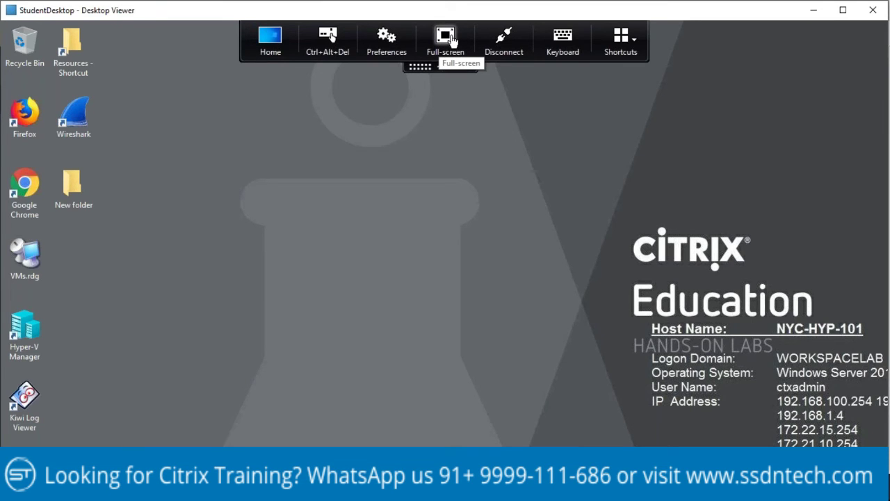
left_click(446, 41)
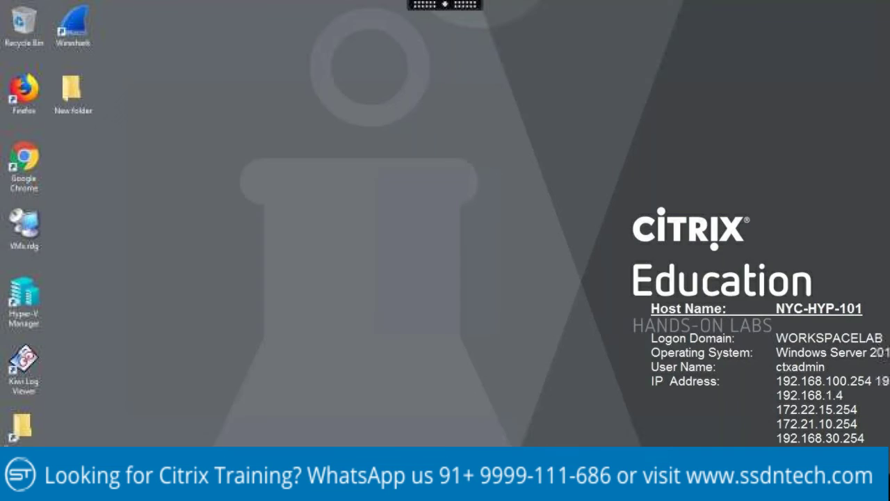
left_click(444, 5)
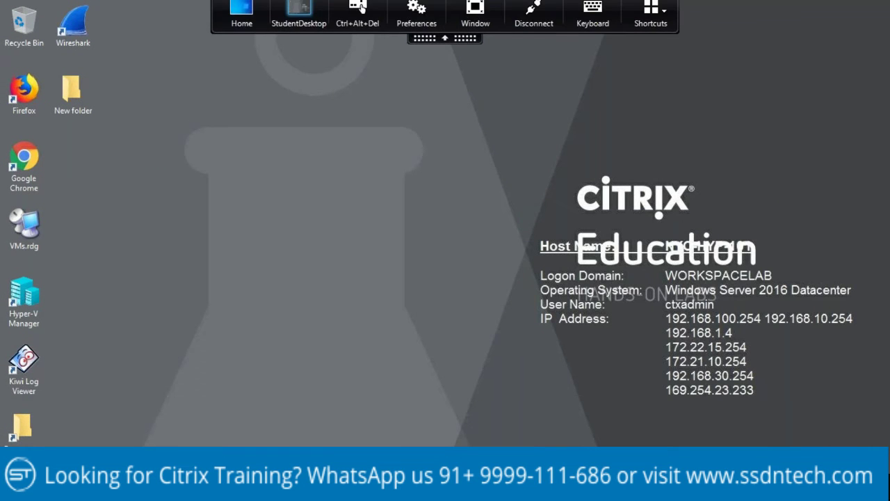
left_click(475, 19)
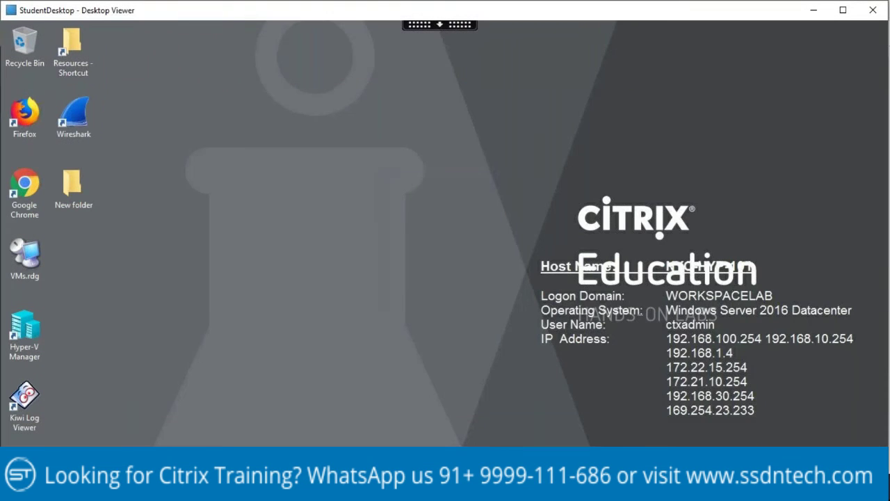
left_click(441, 27)
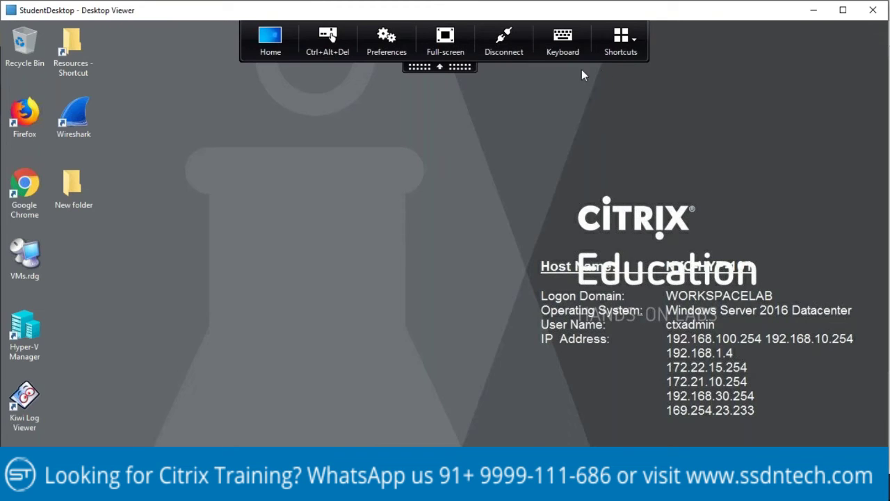
Step: Resize the Desktop Viewer window and bring Edge's My Training lab page to the front
left_click_drag(885, 105, 614, 135)
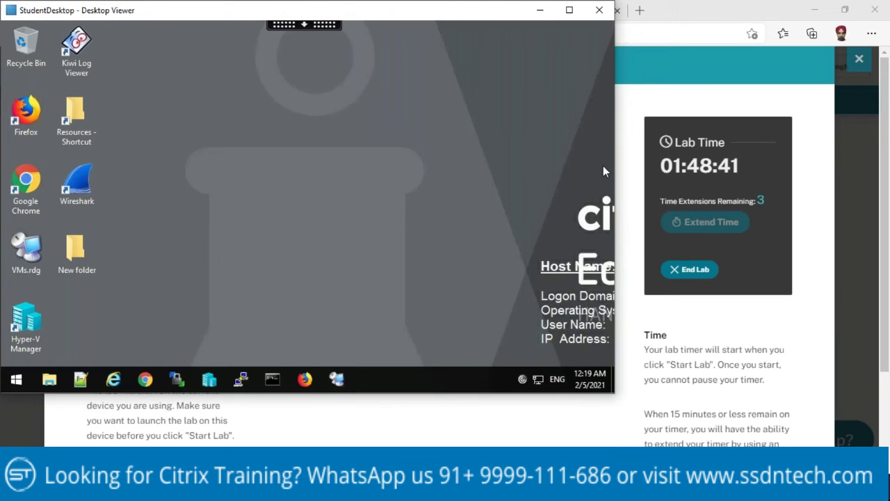
left_click_drag(617, 159, 885, 157)
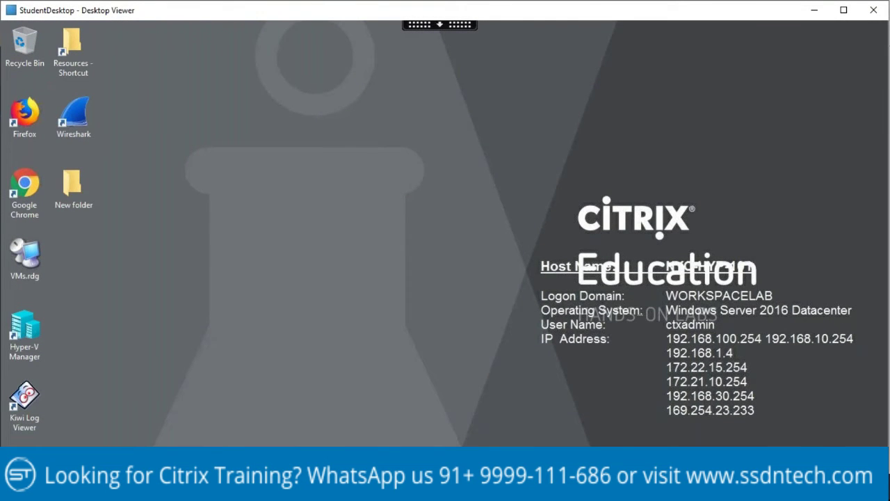
mouse_move(367, 487)
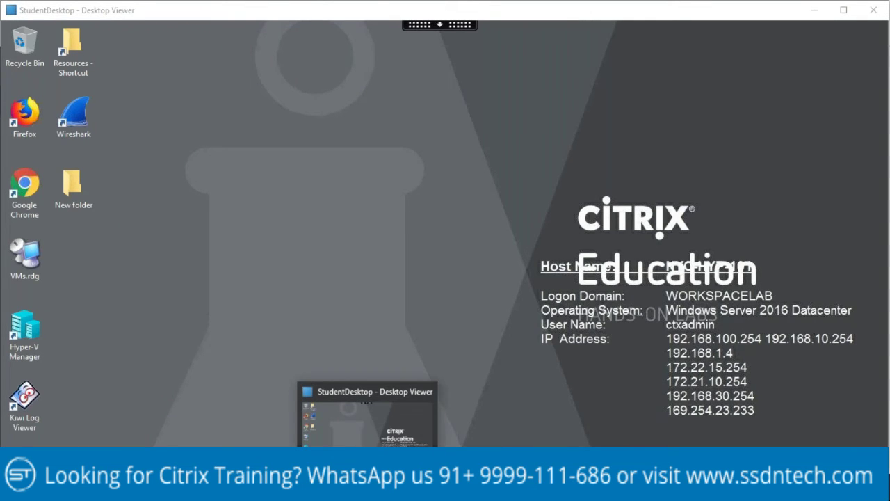
mouse_move(334, 486)
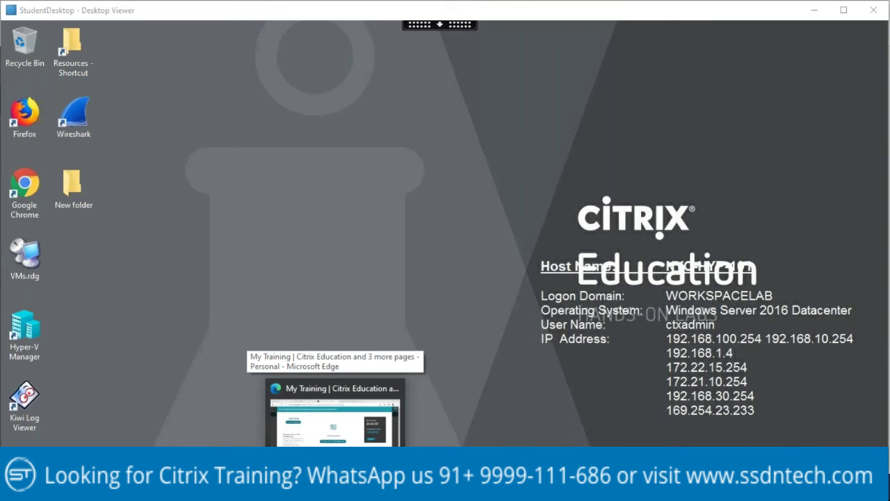
left_click(334, 487)
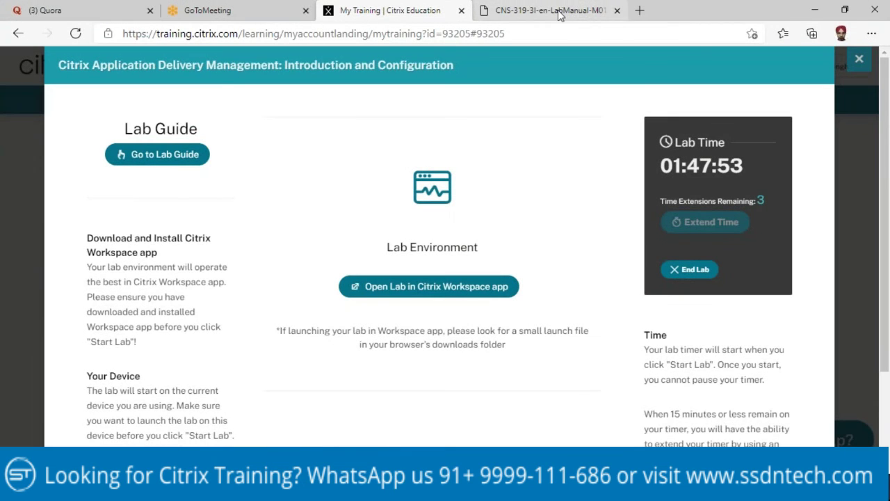
Step: Open the CNS-319 lab manual PDF and read down to Exercise 1-1 on page 9
left_click(560, 12)
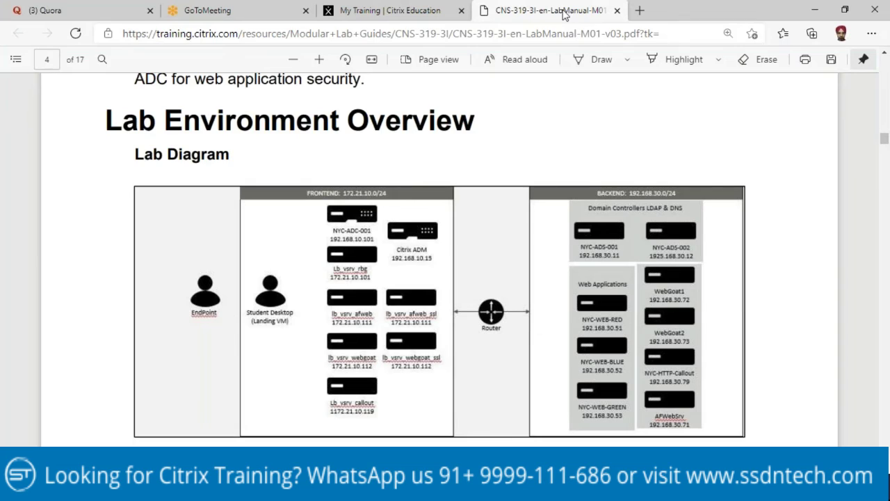
scroll(397, 165, "down", 10)
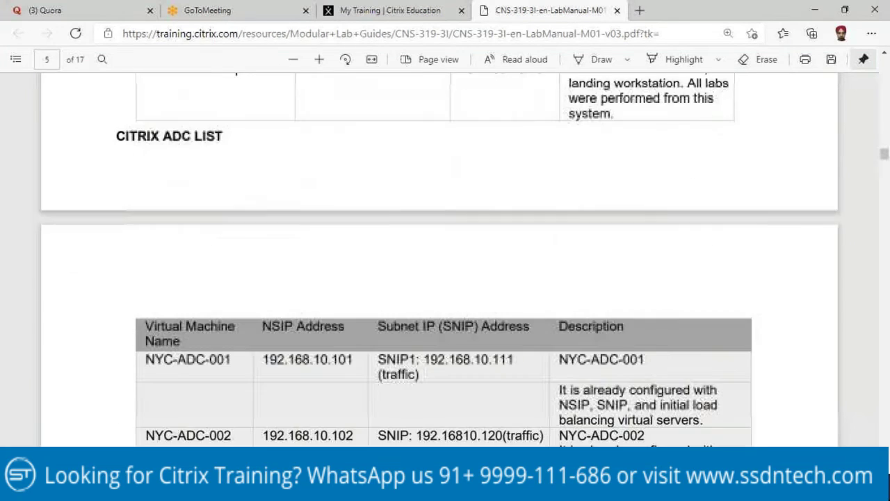
scroll(397, 149, "down", 6)
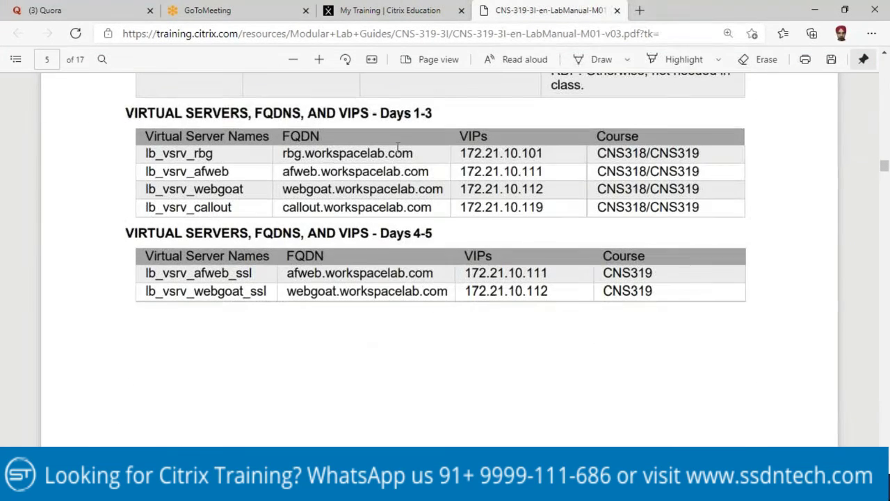
scroll(398, 150, "down", 1)
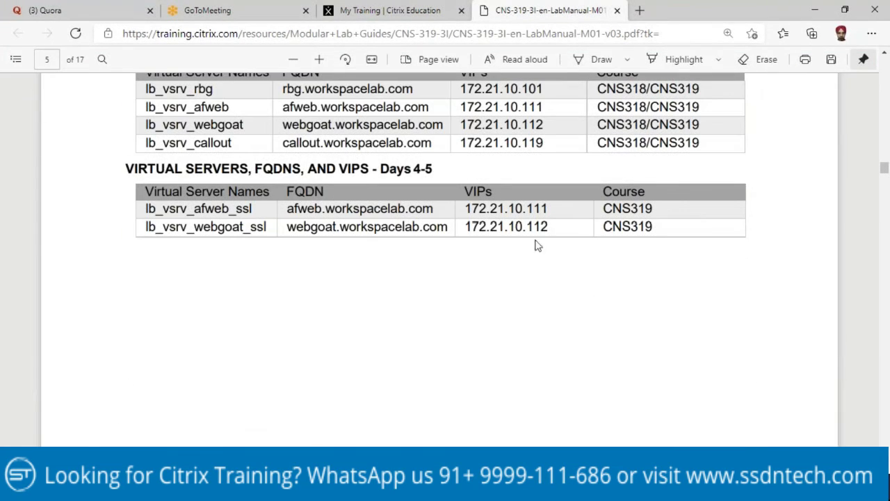
scroll(390, 146, "down", 4)
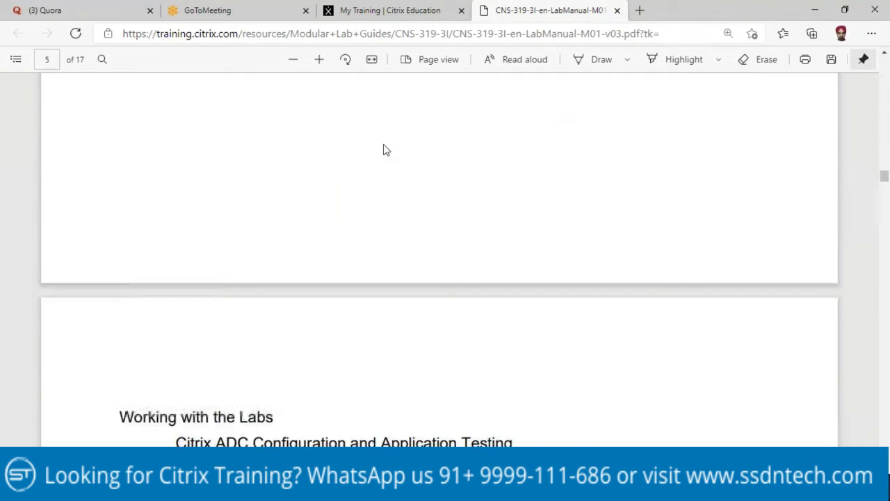
scroll(386, 150, "down", 4)
scroll(386, 150, "down", 2)
scroll(383, 152, "down", 8)
scroll(369, 175, "down", 10)
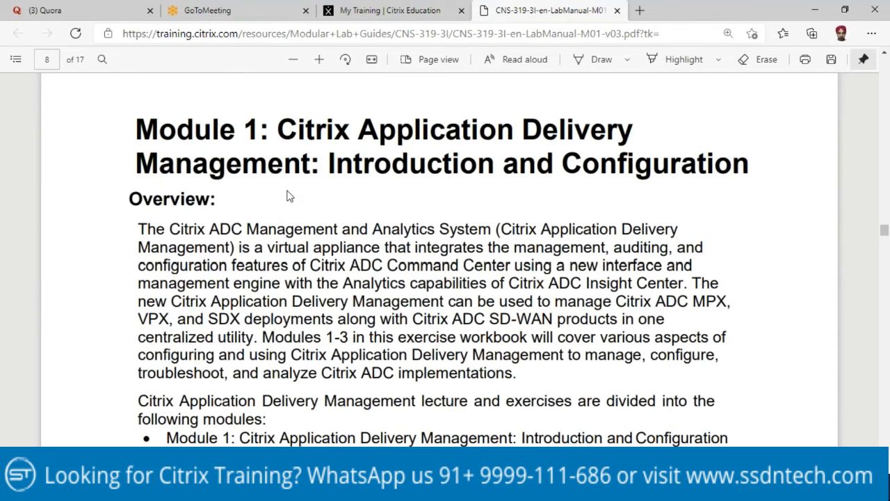
scroll(288, 196, "down", 3)
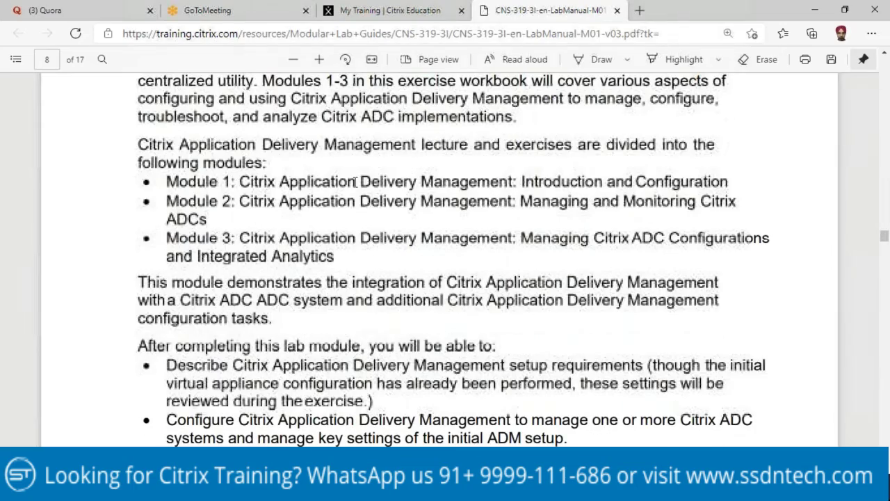
scroll(337, 224, "down", 4)
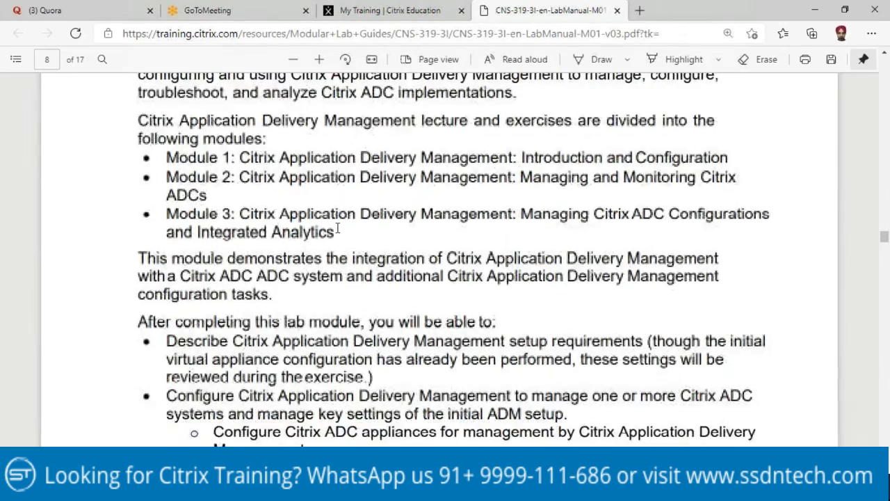
scroll(396, 214, "down", 5)
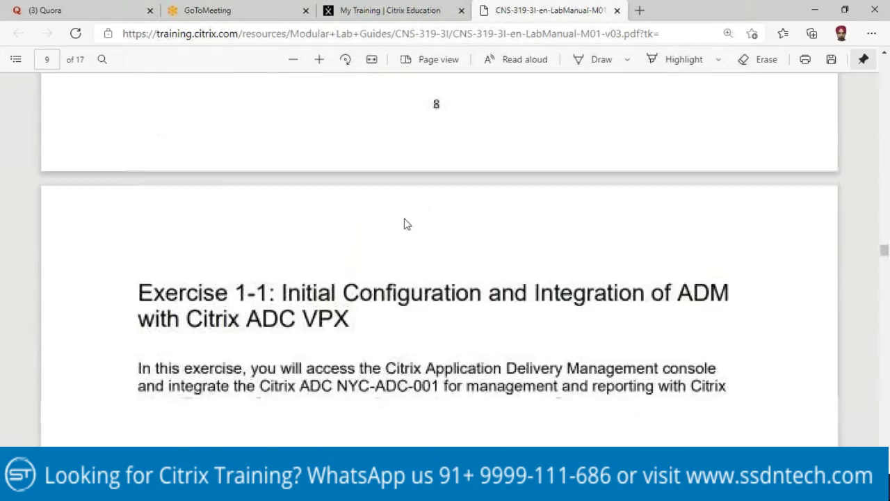
scroll(396, 214, "up", 1)
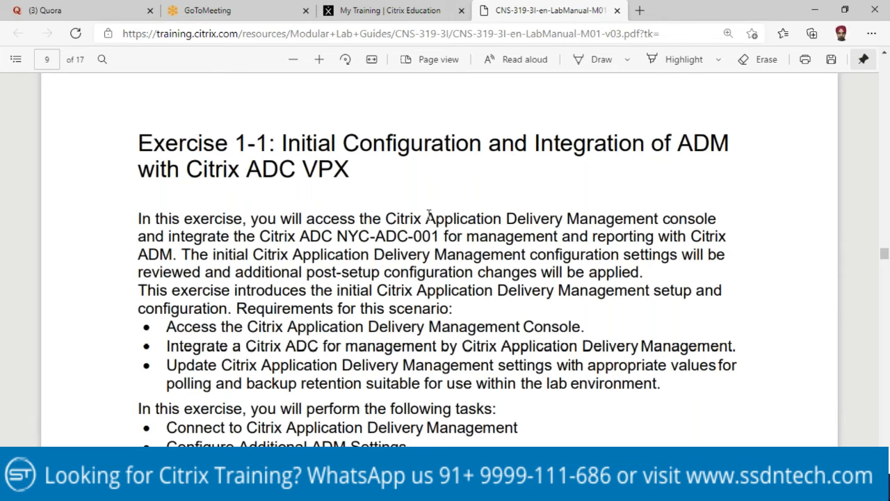
Step: Read page 10's 'Connect to Citrix Application Delivery Management' table, then return to the StudentDesktop session
scroll(374, 207, "down", 10)
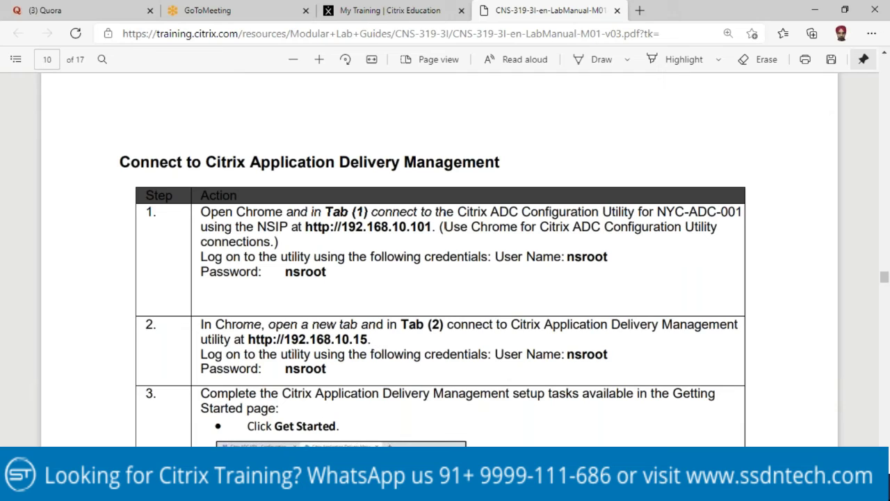
mouse_move(336, 491)
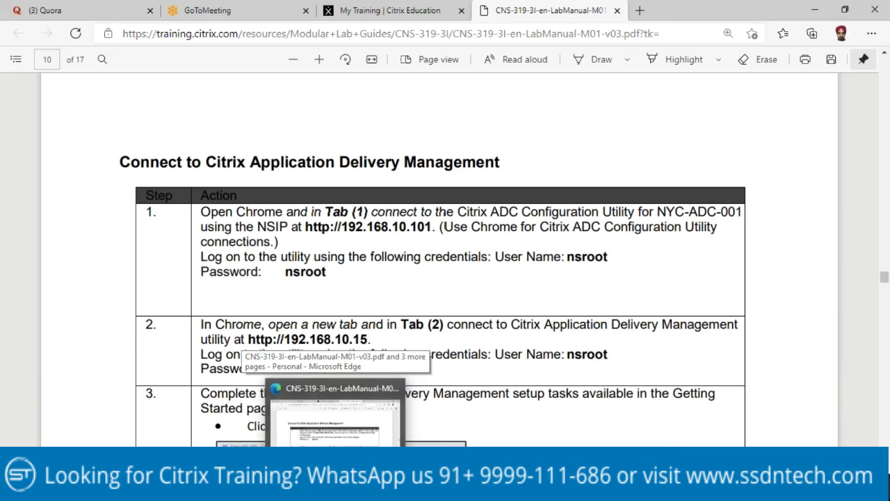
key("alt+Tab")
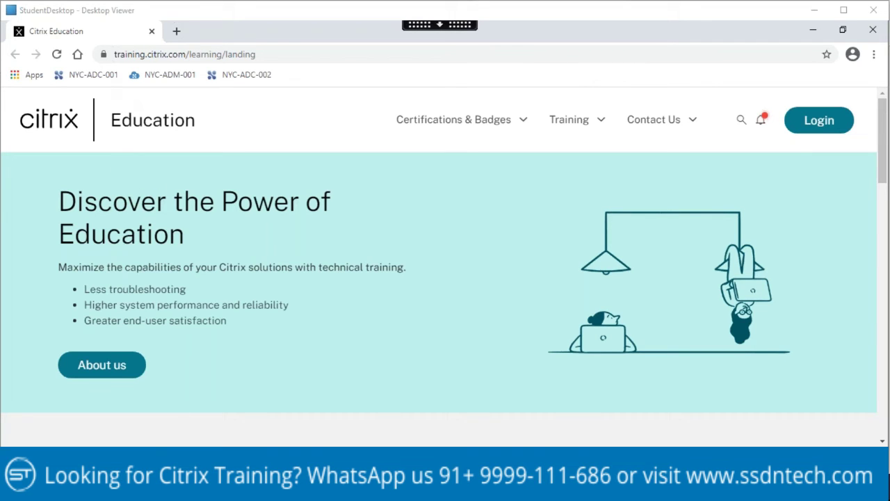
Step: Log on to NYC-ADC-001 (192.168.10.101) with the admin credentials, then load NYC-ADM-001 in a new tab
left_click(101, 77)
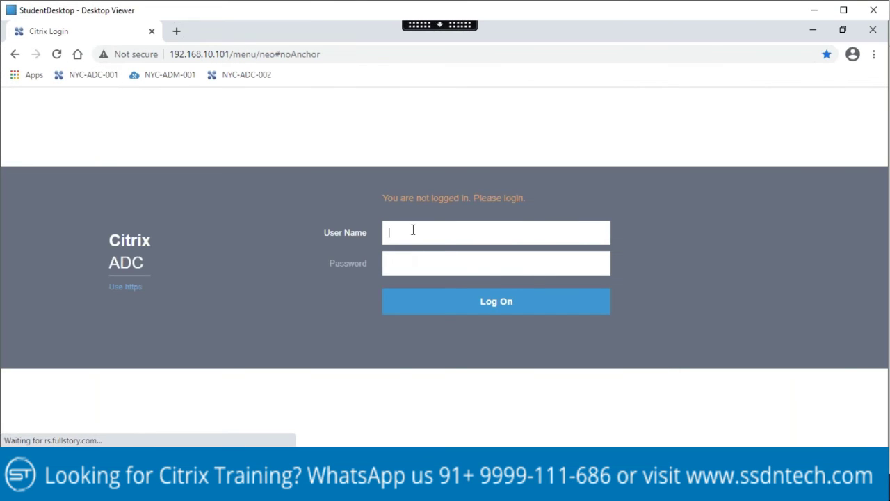
type("nsroot")
key("Tab")
type("nsroot")
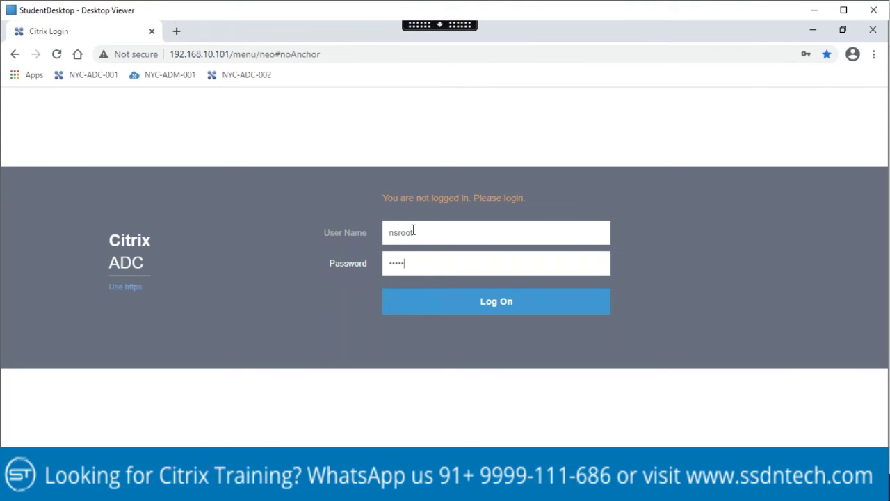
left_click(488, 304)
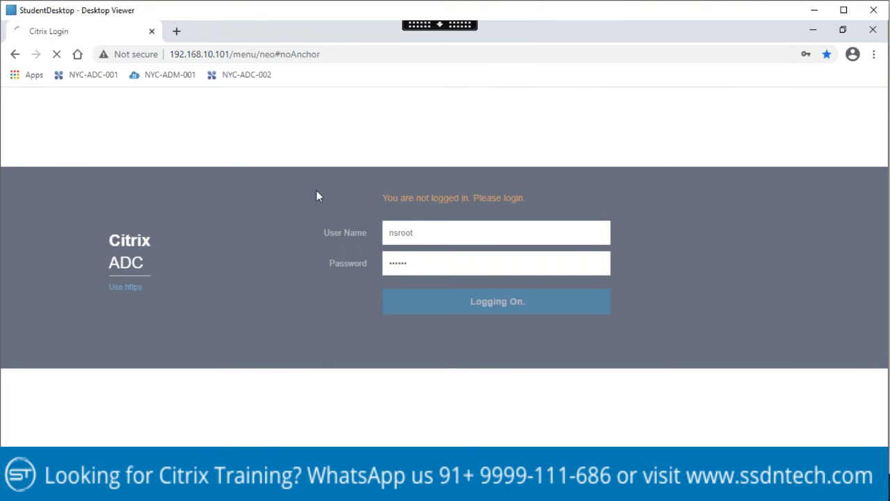
left_click(176, 31)
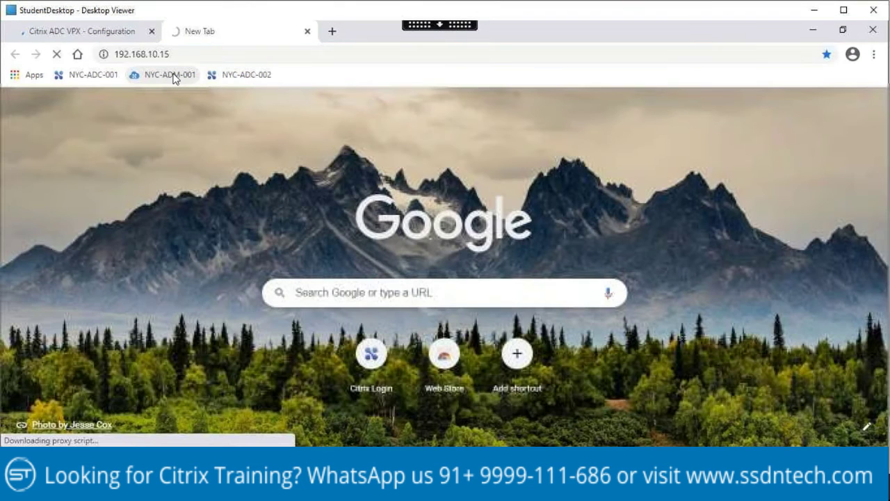
left_click(172, 75)
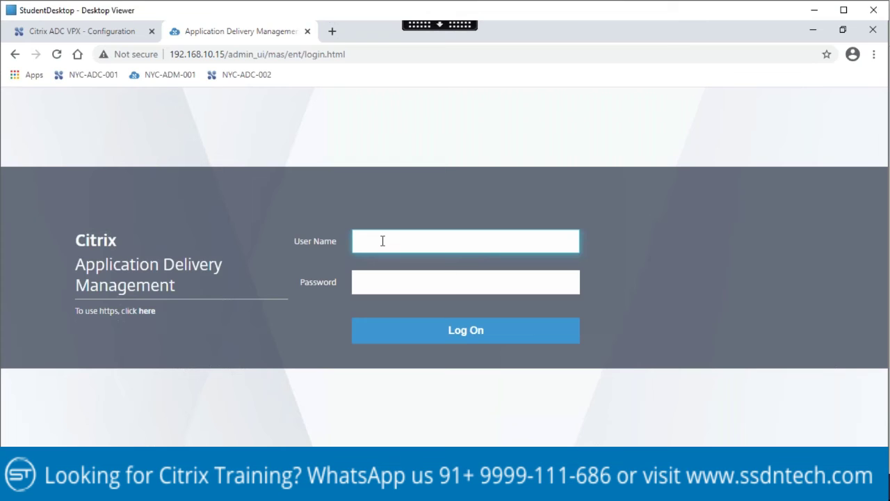
Step: Sign in to ADM with the admin credentials, decline saving the password, and start the setup wizard
type("nsroot")
key("Tab")
type("nsroot")
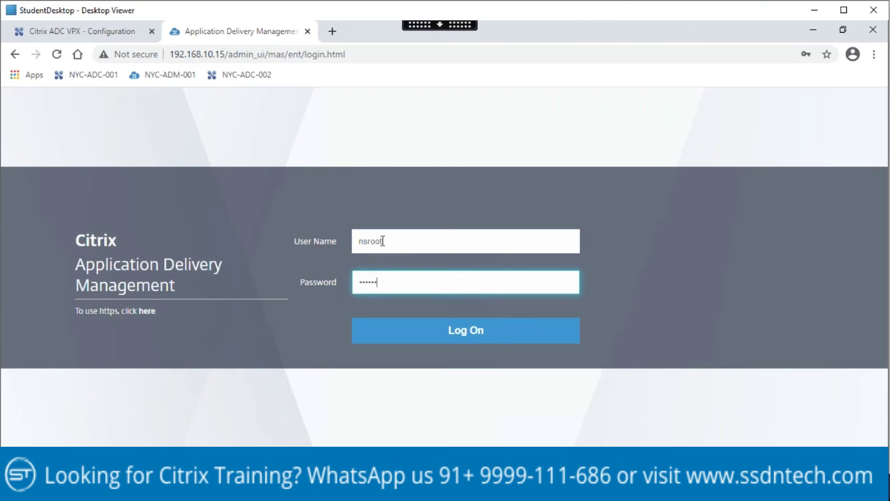
left_click(463, 337)
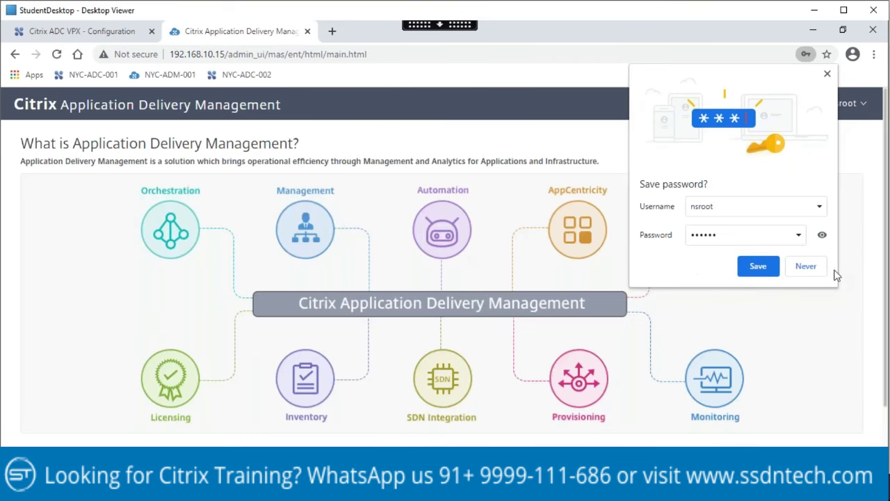
left_click(811, 273)
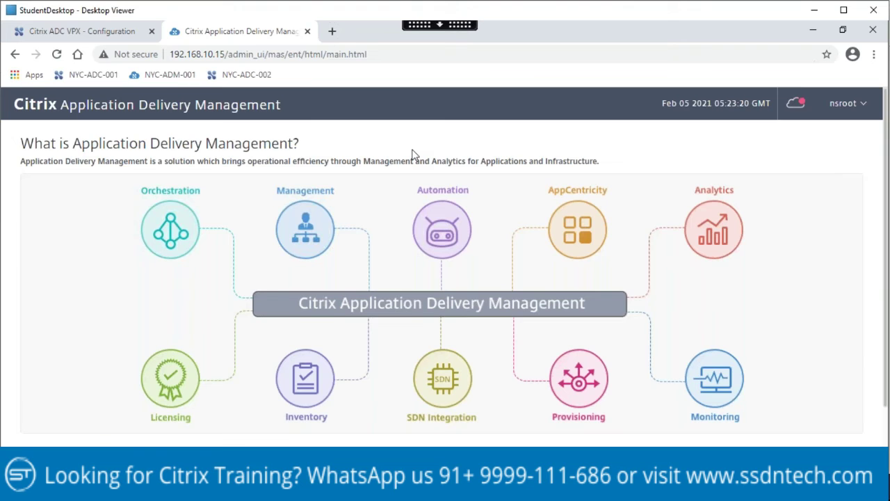
scroll(413, 155, "down", 1)
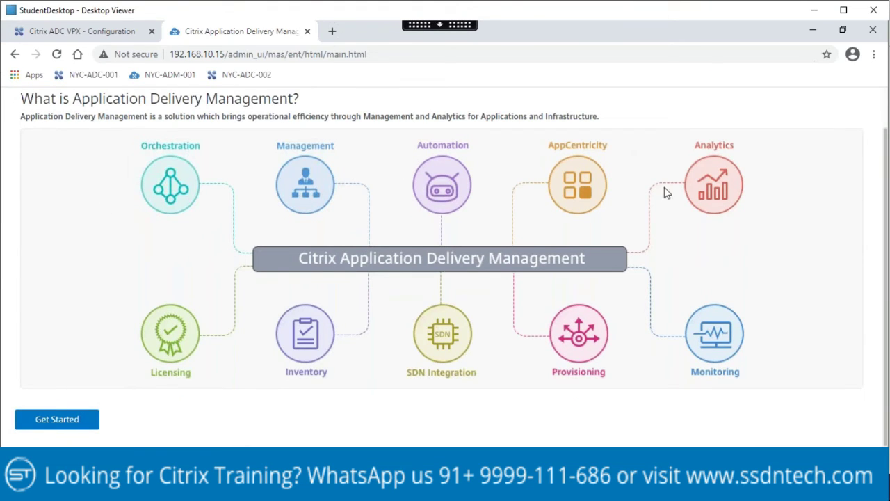
left_click(59, 420)
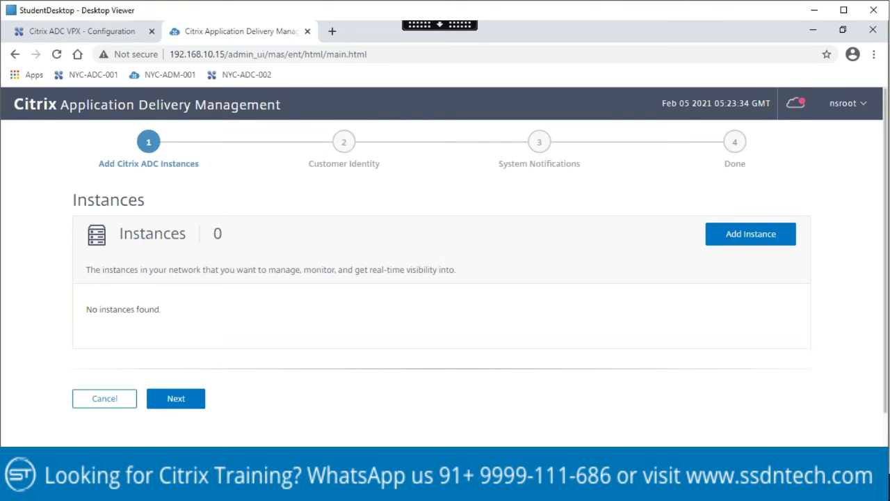
left_click(338, 418)
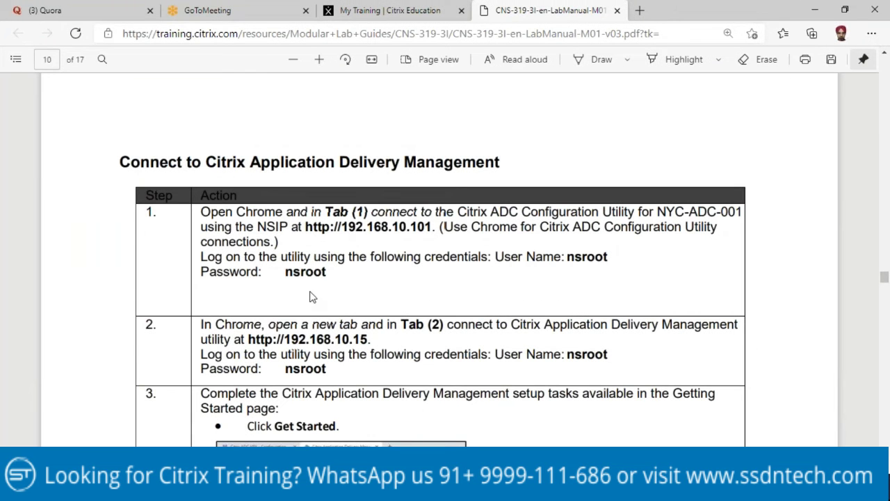
scroll(313, 292, "down", 3)
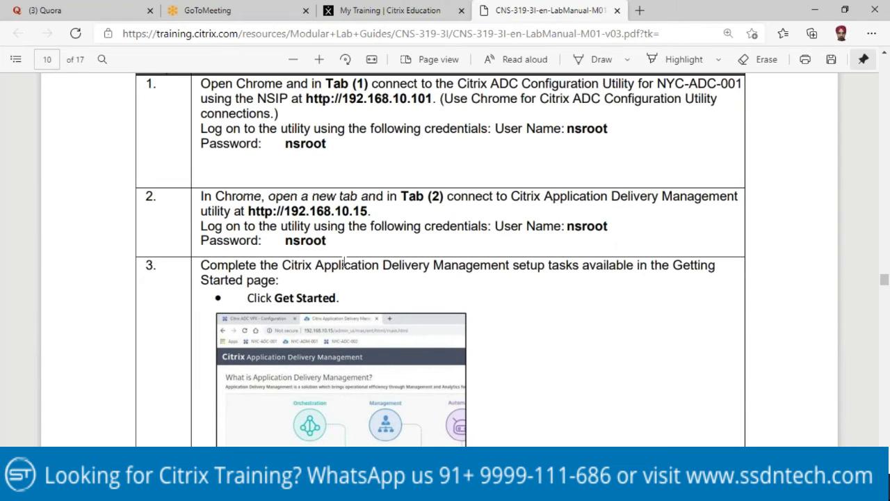
scroll(345, 265, "down", 6)
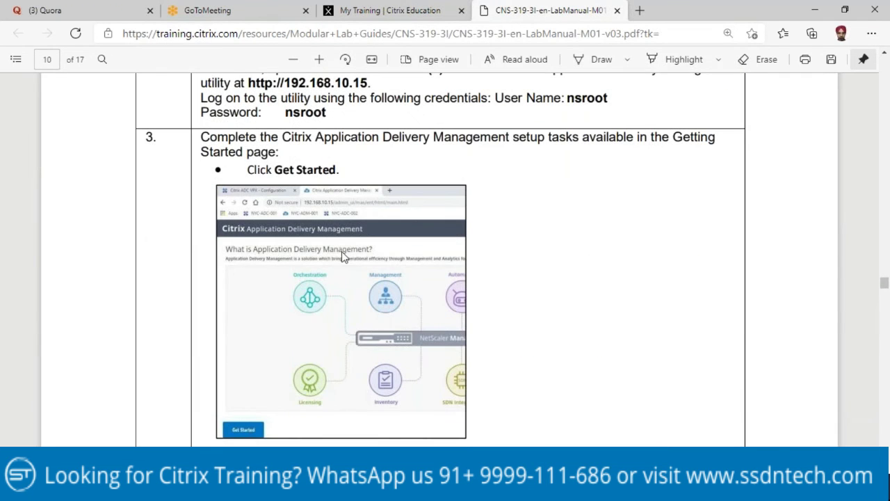
scroll(345, 268, "down", 3)
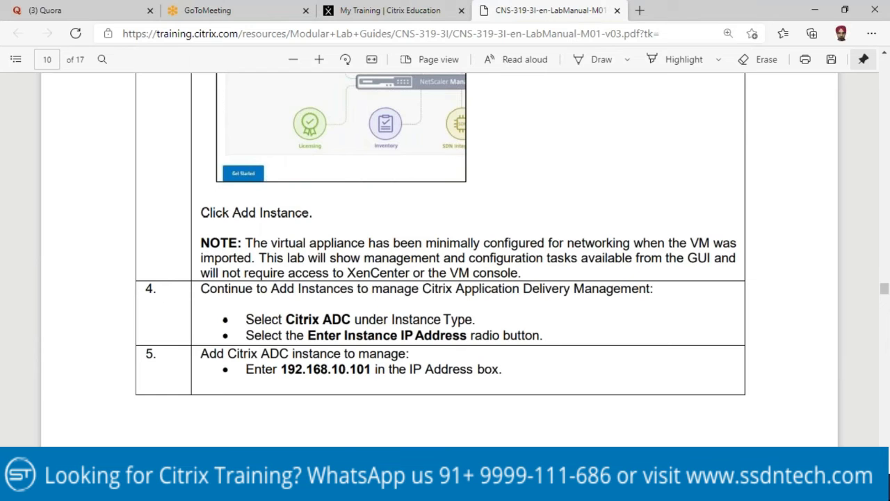
key("alt+Tab")
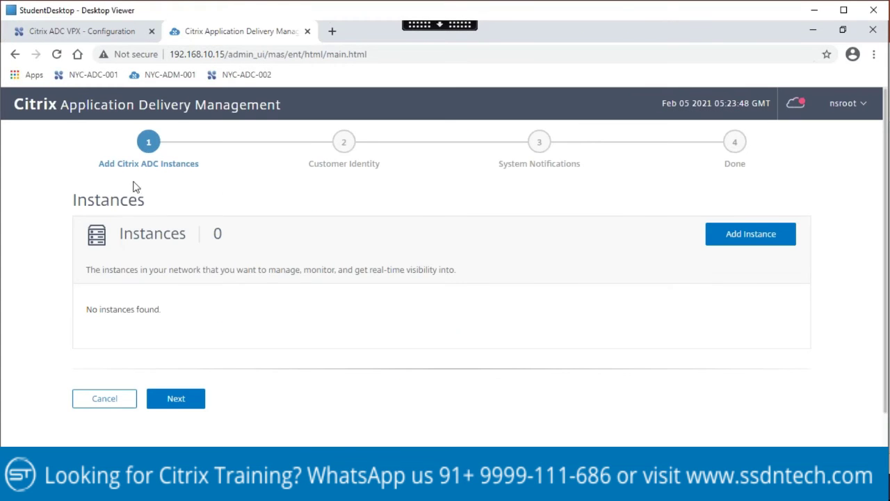
Step: Add the Citrix ADC instance at 192.168.10.101 and advance the wizard to Customer Identity
left_click(757, 233)
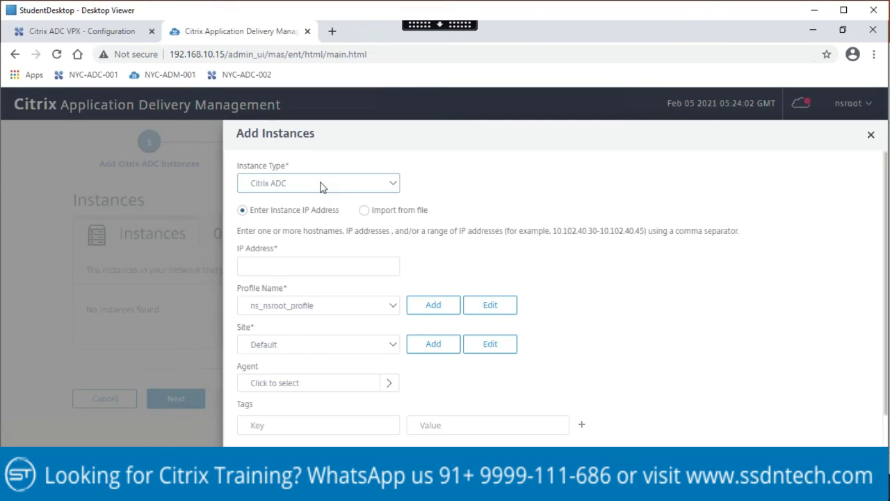
left_click(261, 268)
type("19")
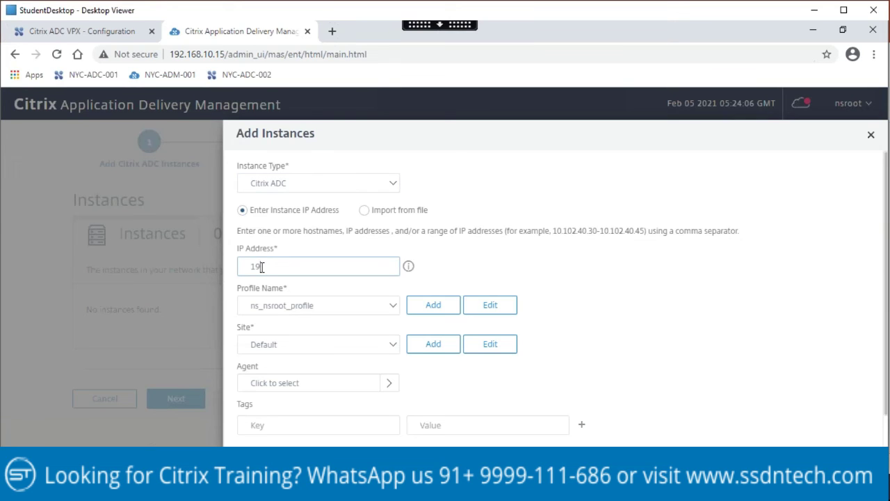
type("2.168.10.101")
left_click(711, 379)
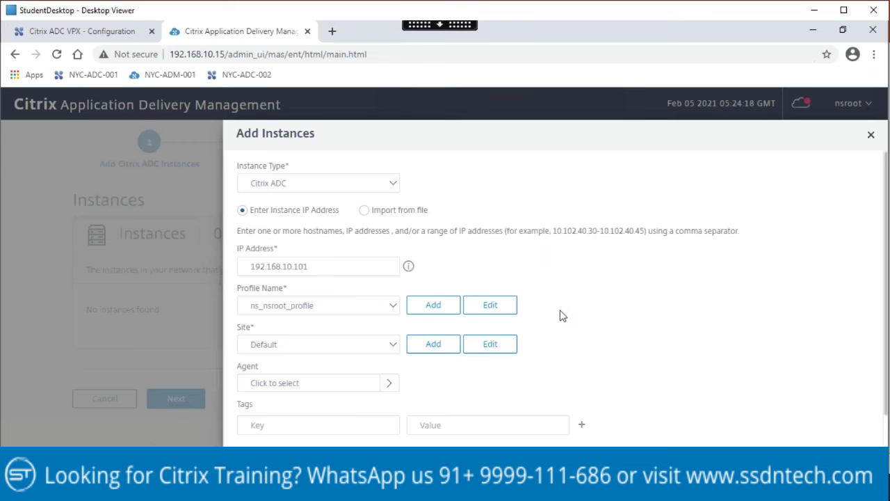
scroll(562, 315, "down", 1)
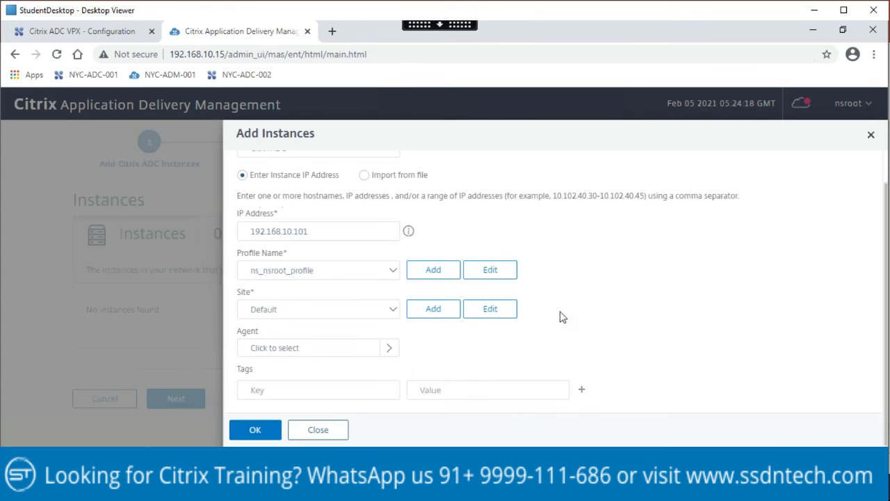
left_click(255, 430)
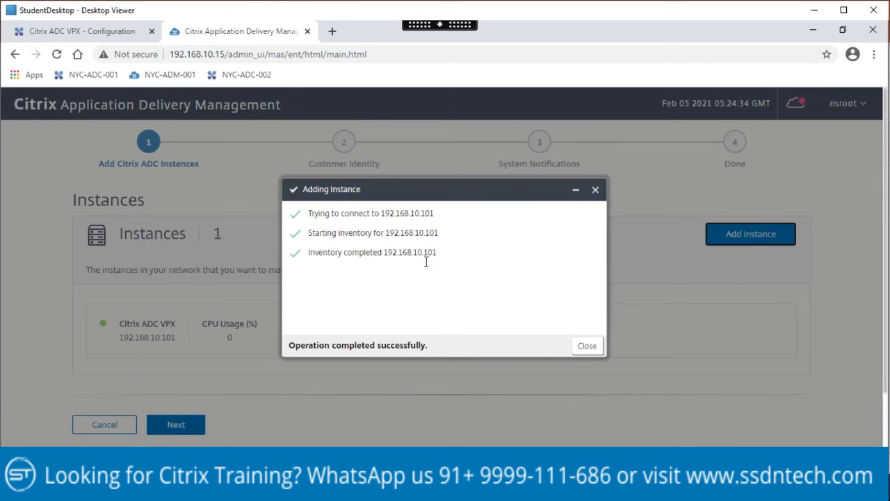
left_click(586, 346)
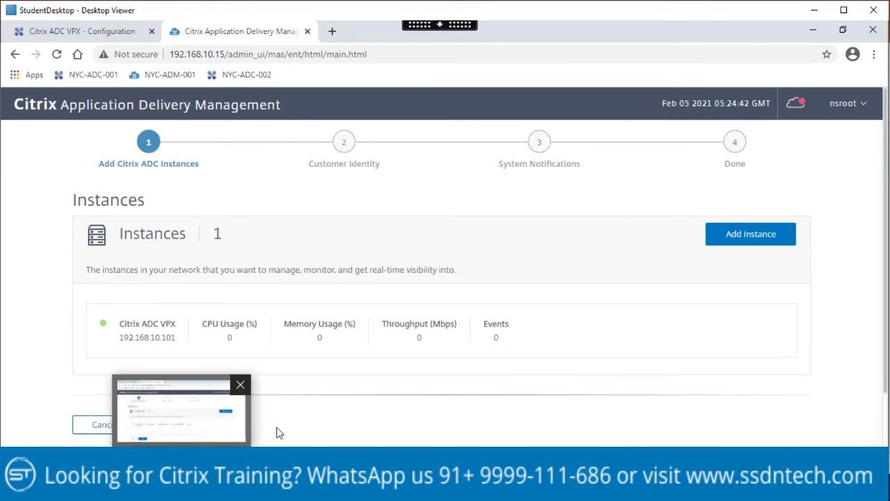
left_click(178, 425)
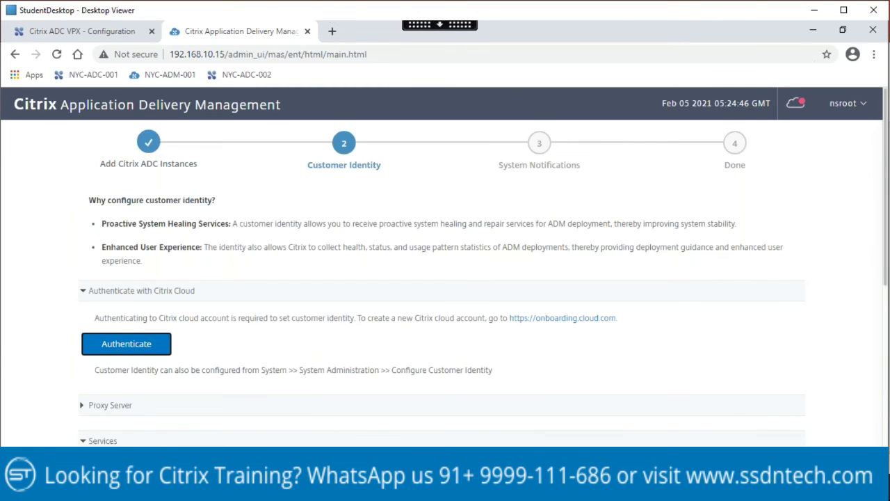
key("alt+Tab")
Step: Copy 'citrixadc_labstandard' from step 6 of the lab manual and return to the ADM wizard
scroll(385, 327, "down", 2)
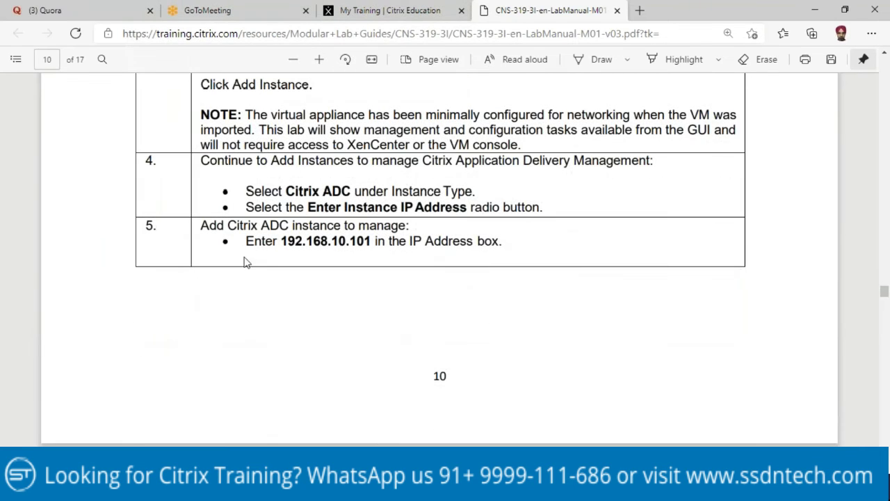
scroll(521, 254, "down", 5)
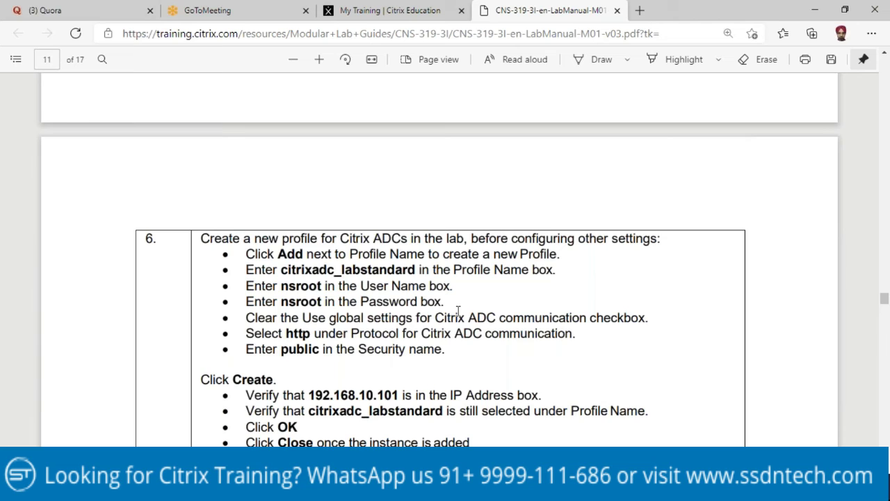
scroll(458, 310, "down", 1)
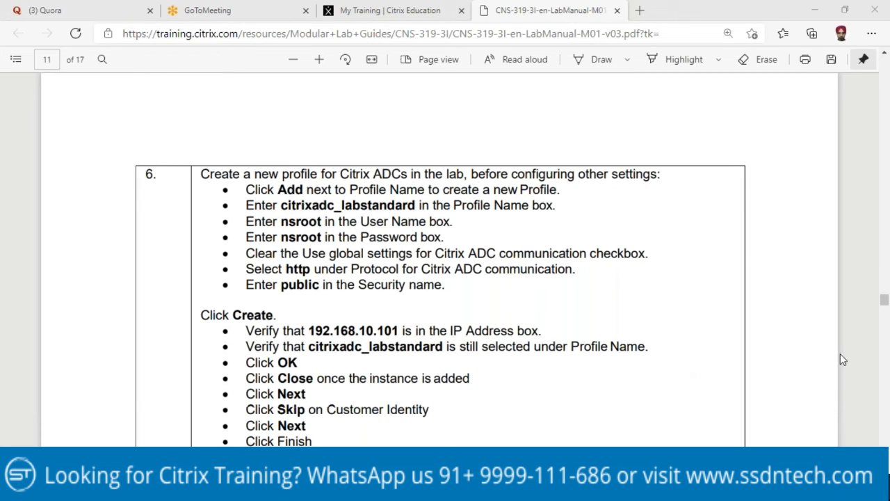
left_click(333, 265)
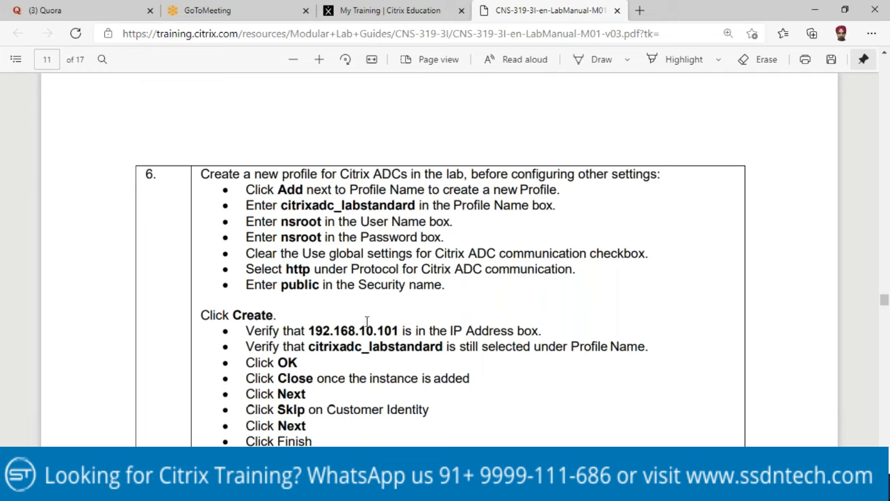
scroll(376, 311, "up", 2)
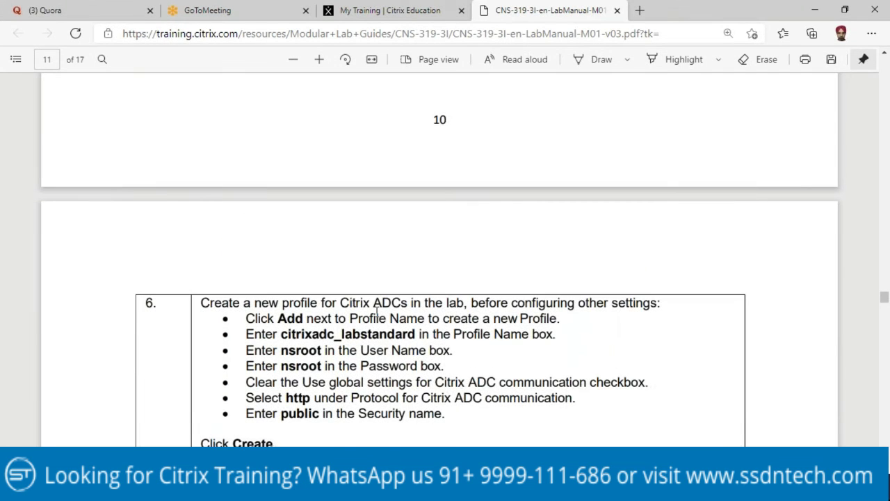
scroll(376, 312, "up", 3)
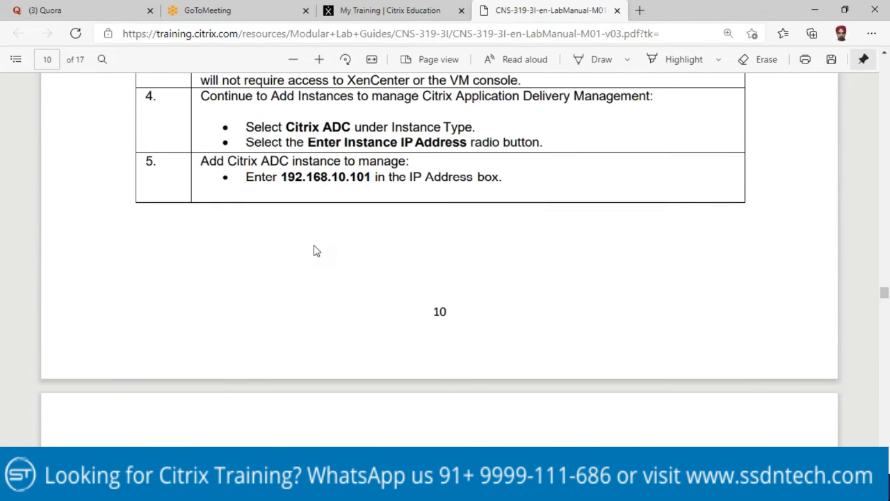
scroll(314, 249, "down", 1)
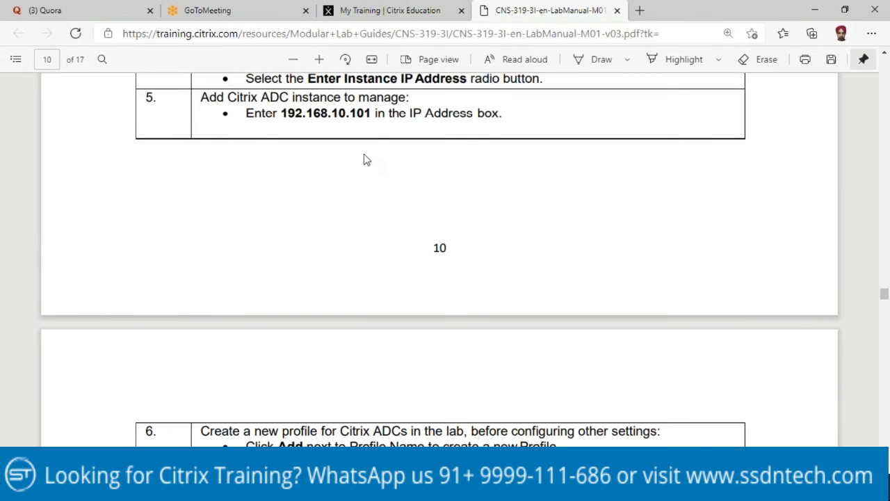
scroll(363, 164, "down", 4)
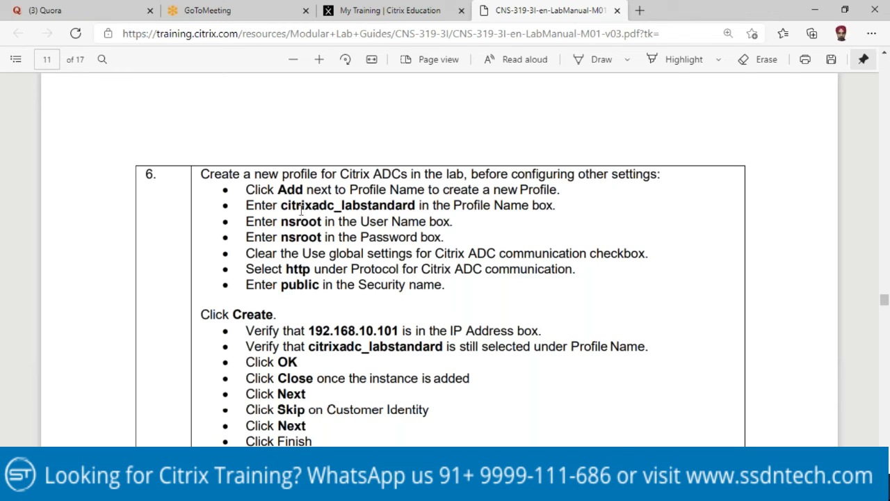
left_click_drag(282, 205, 415, 206)
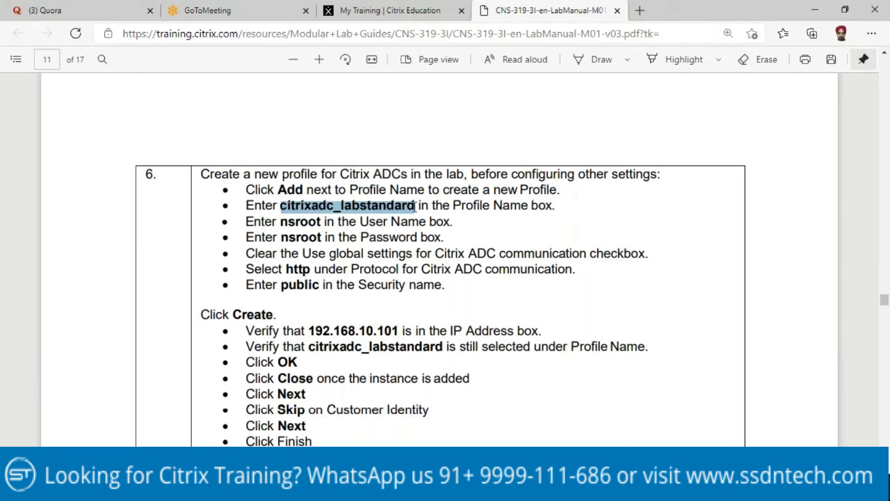
right_click(402, 210)
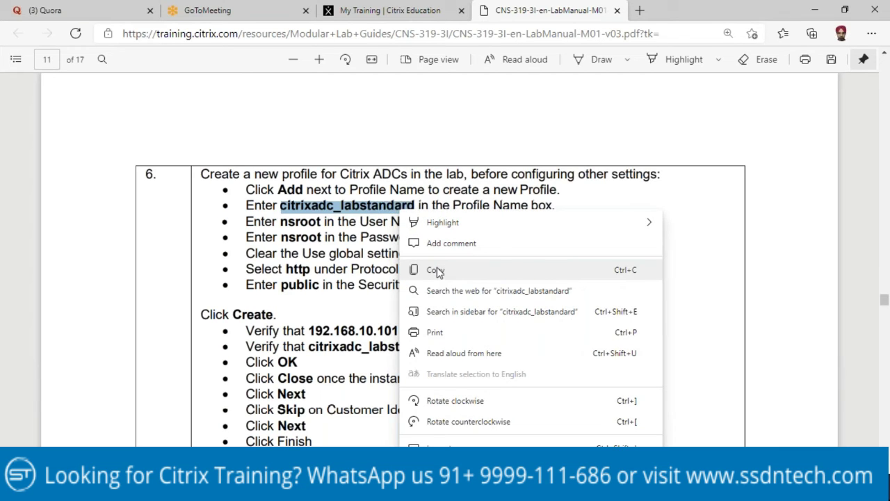
left_click(437, 268)
key("alt+Tab")
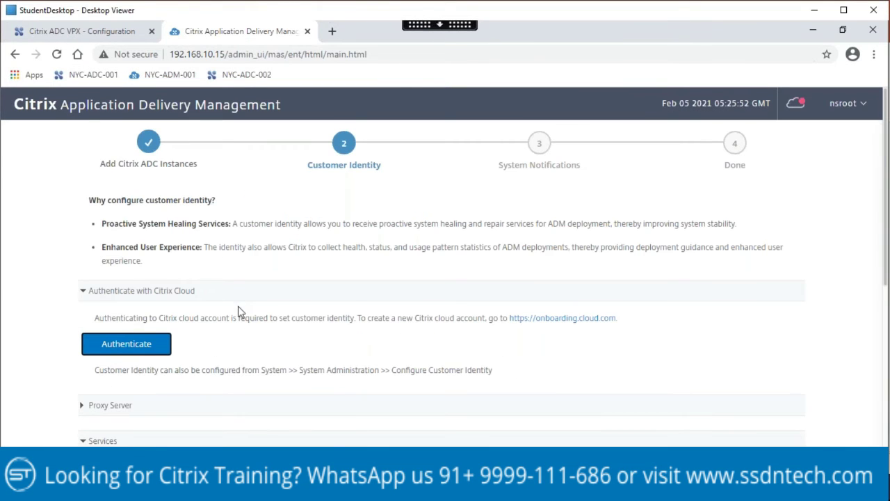
Step: Try to continue past Customer Identity without authenticating, then close the identity-required error banner
left_click(710, 348)
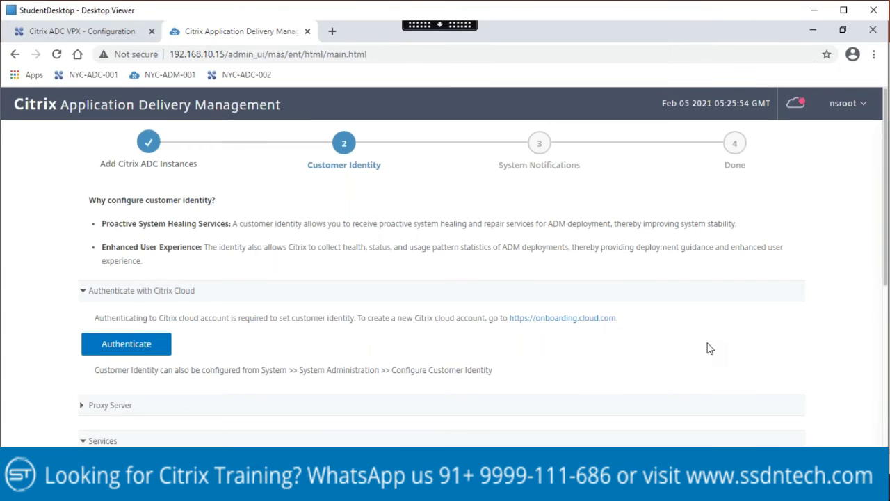
scroll(710, 349, "down", 3)
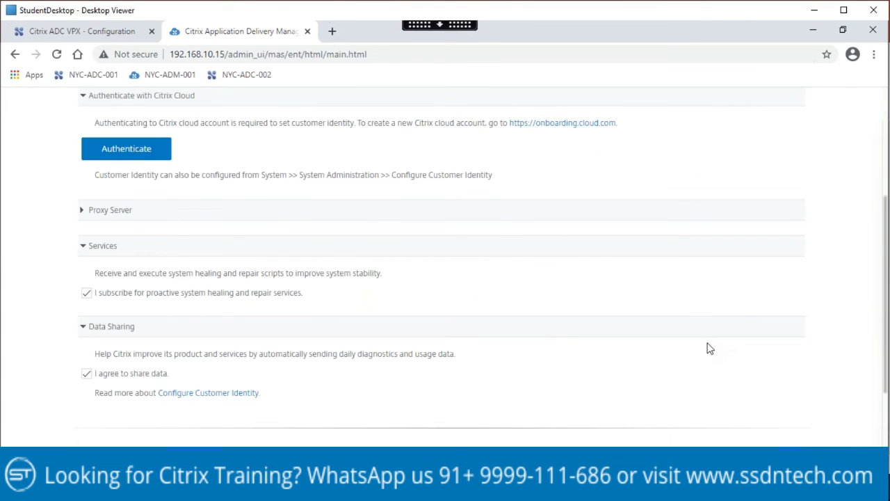
scroll(710, 349, "down", 2)
left_click(177, 370)
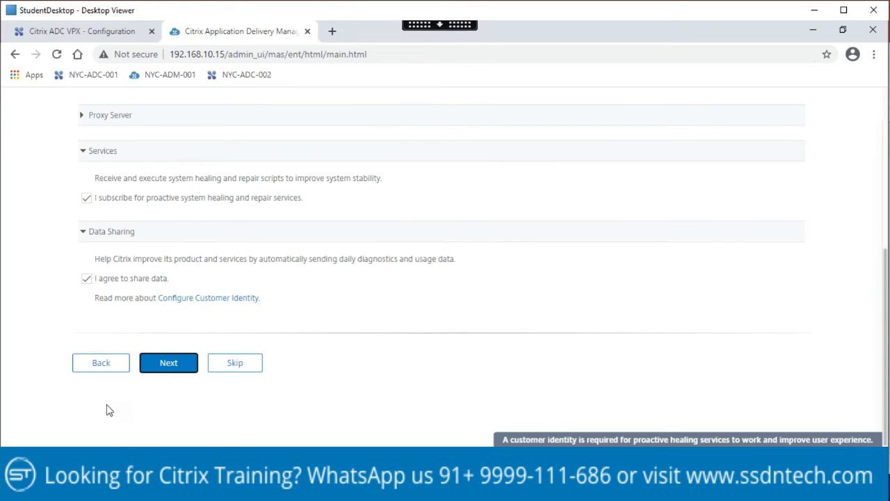
scroll(106, 405, "up", 4)
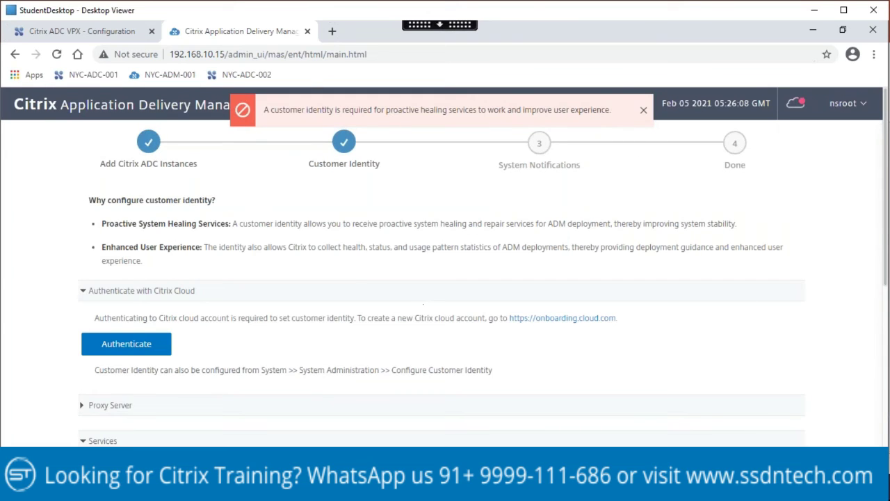
left_click(643, 110)
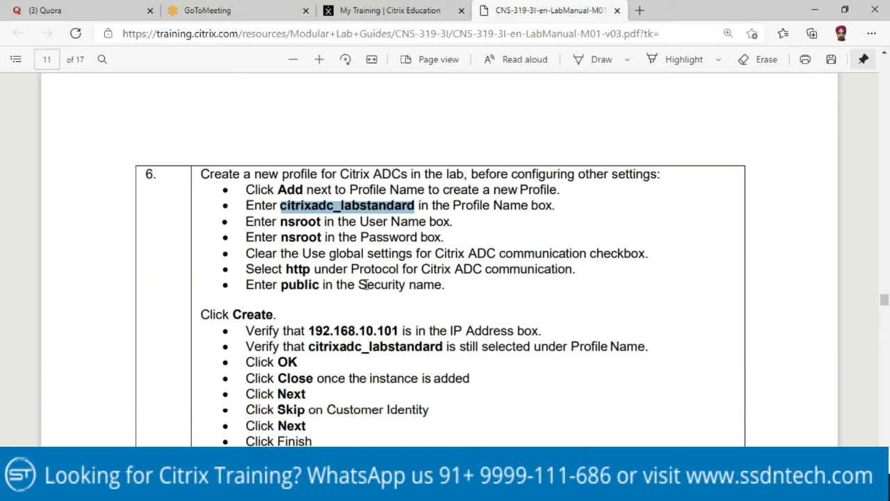
Step: Go back to confirm 192.168.10.101 is listed under Instances, then return to Customer Identity
scroll(365, 284, "up", 5)
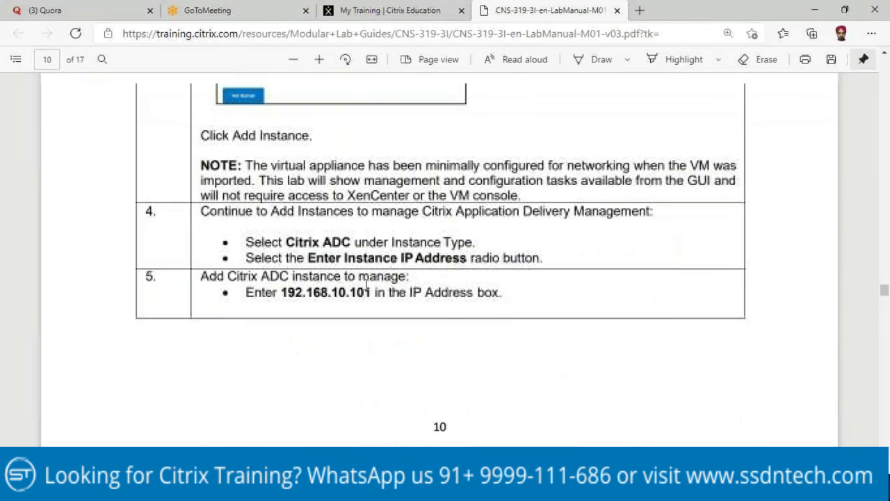
scroll(309, 327, "down", 5)
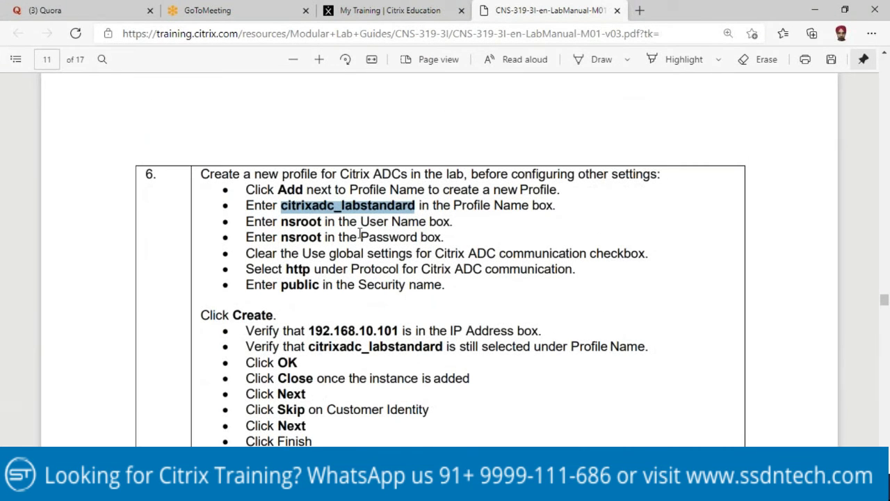
left_click(275, 488)
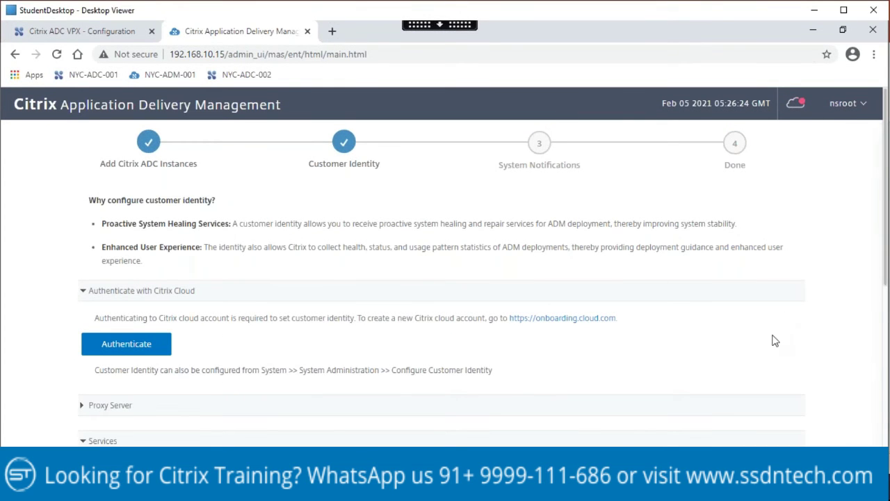
scroll(773, 341, "down", 5)
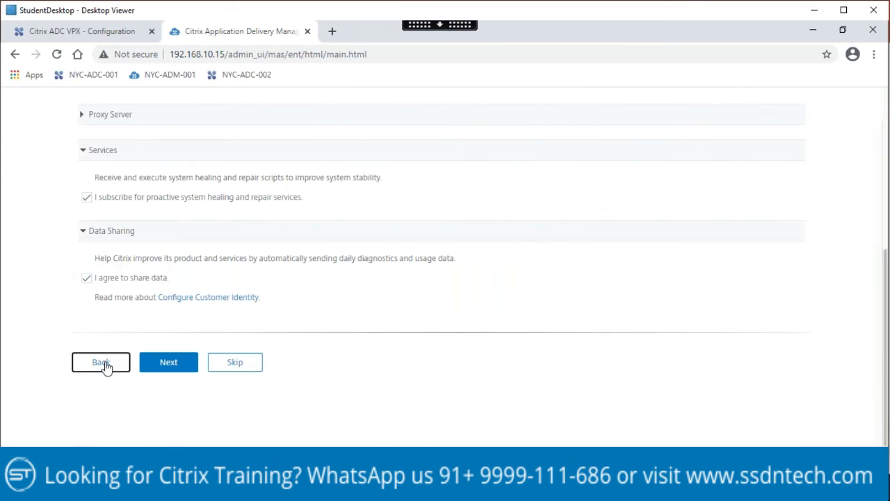
left_click(103, 364)
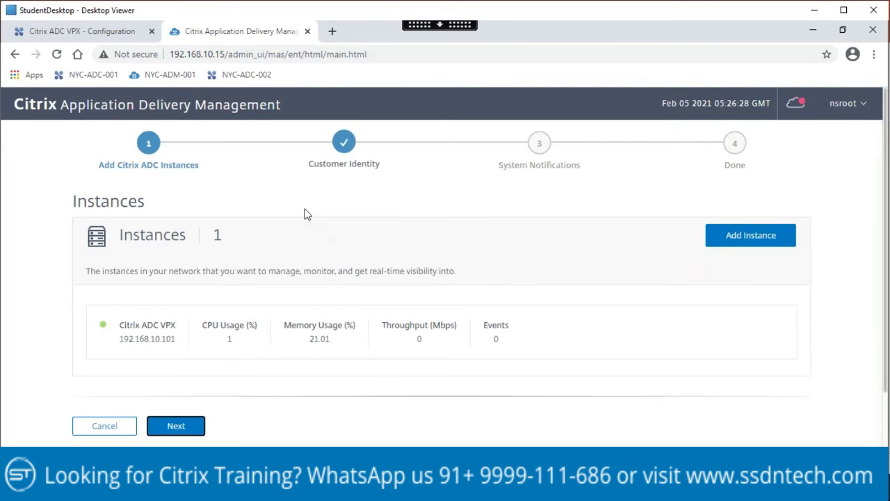
scroll(311, 299, "down", 2)
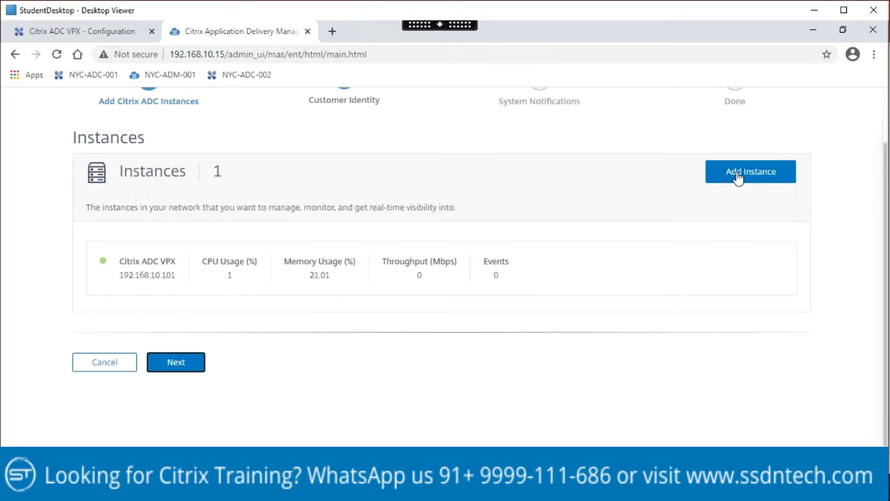
left_click(178, 367)
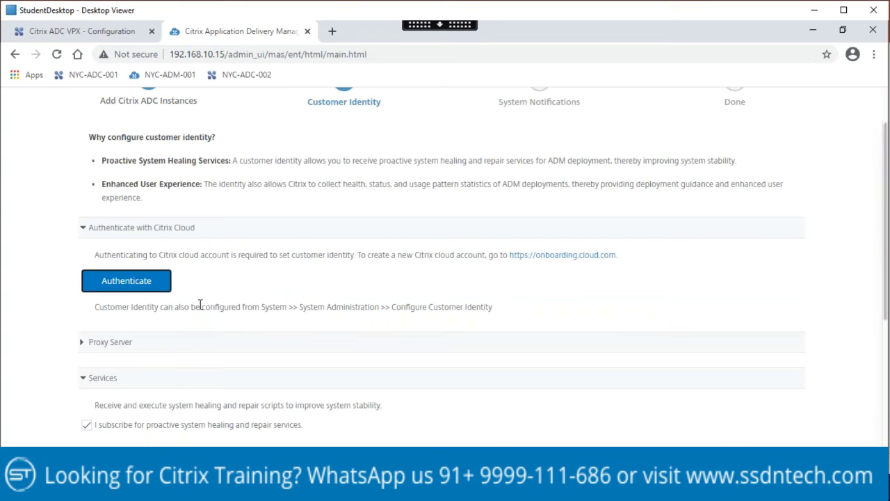
Step: Skip Customer Identity and System Notifications, then finish the wizard to reach the App Dashboard
scroll(199, 304, "up", 1)
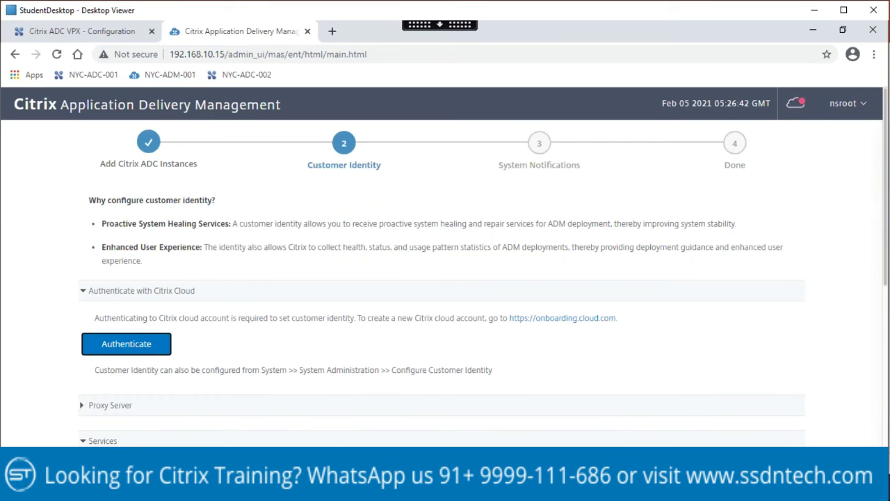
scroll(244, 277, "down", 2)
scroll(242, 275, "down", 2)
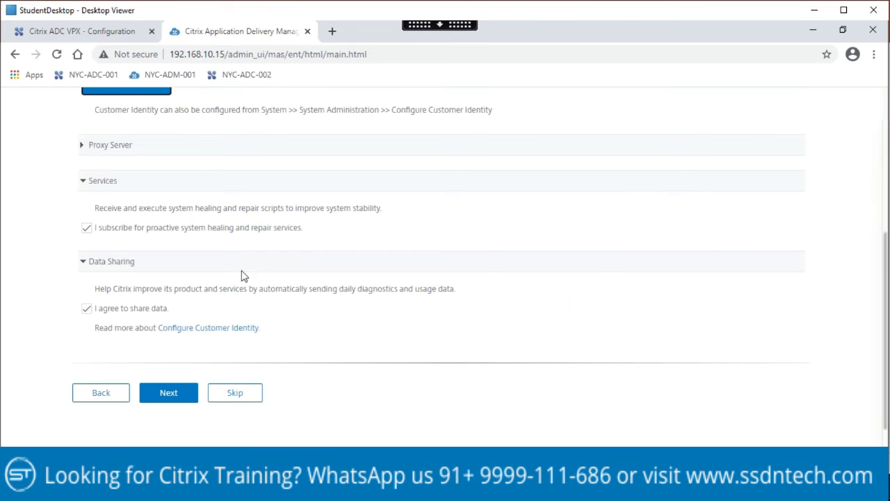
scroll(241, 276, "down", 1)
left_click(235, 365)
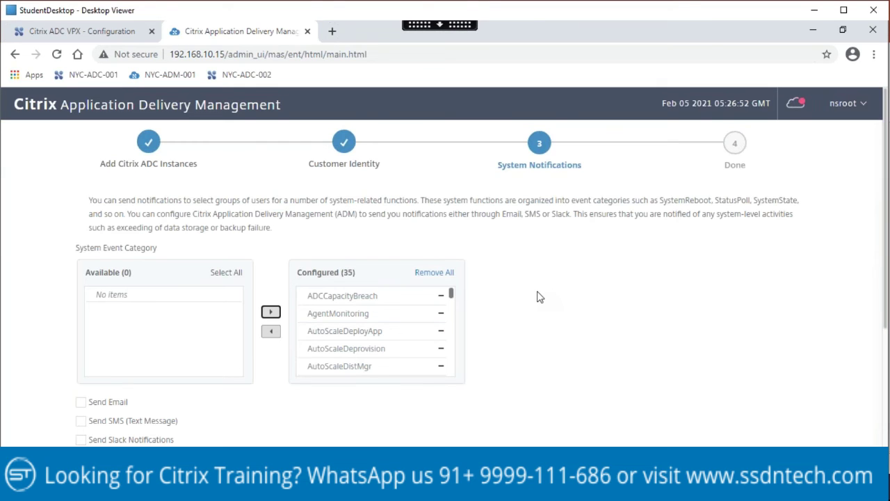
scroll(537, 297, "down", 3)
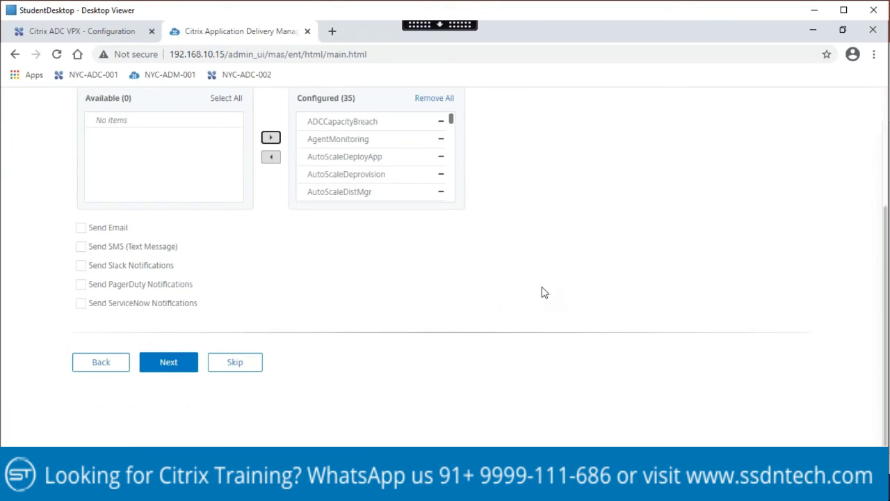
left_click(234, 364)
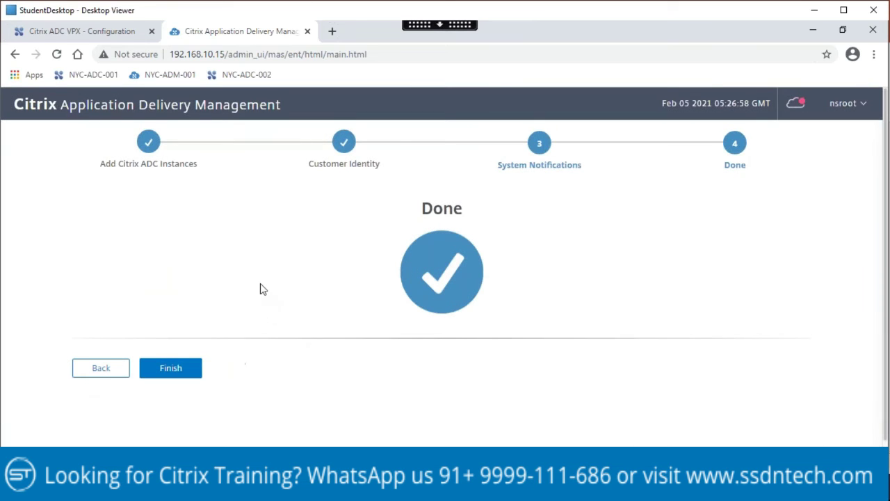
left_click(191, 374)
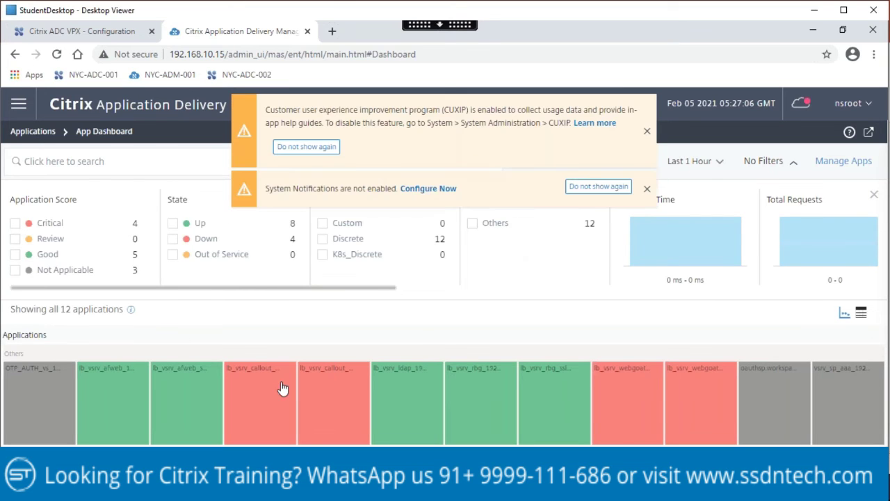
Step: Dismiss the usage-data and system-notification banners, then close the ADM App Dashboard tab
left_click(647, 132)
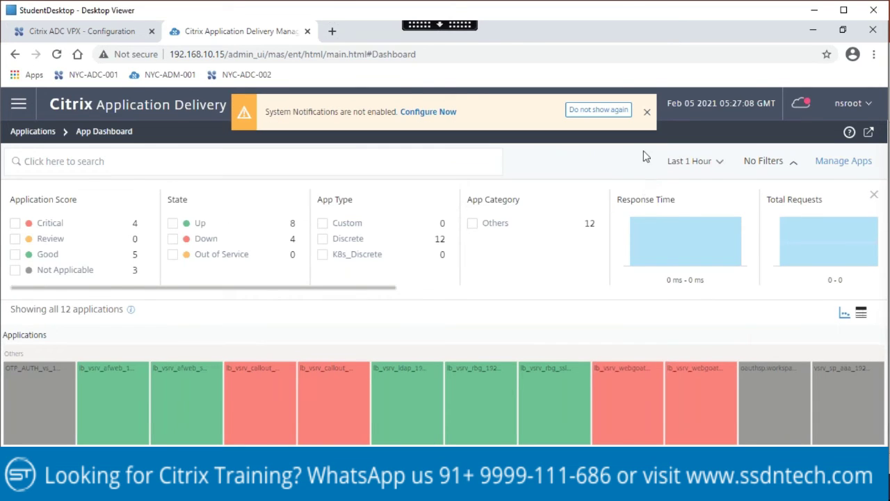
left_click(648, 110)
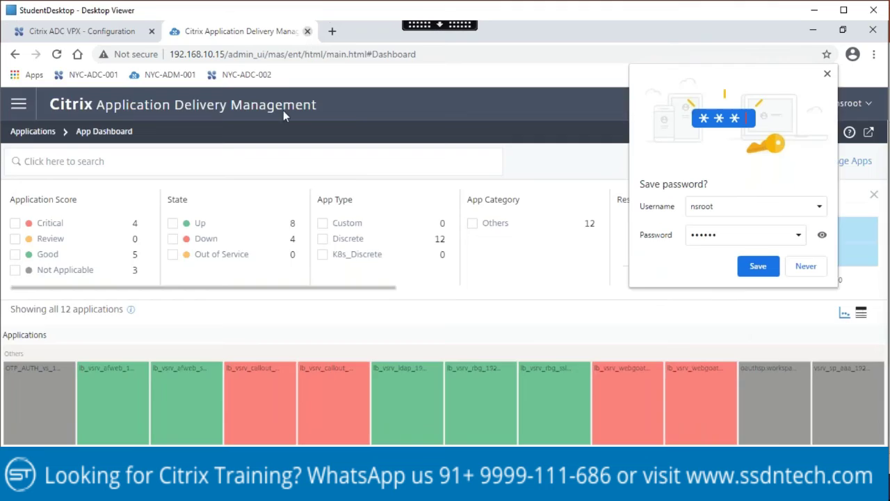
key("ctrl+w")
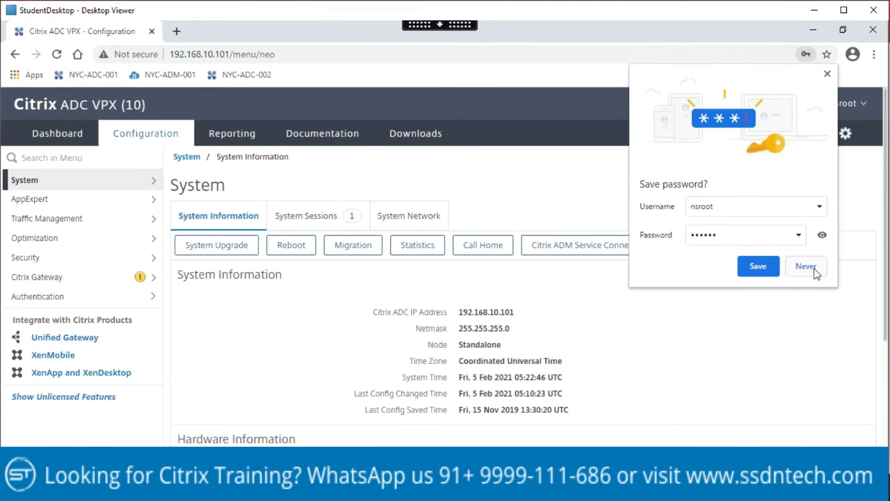
Step: Decline saving the password, review System Information, and close the ADC VPX browser window
left_click(827, 73)
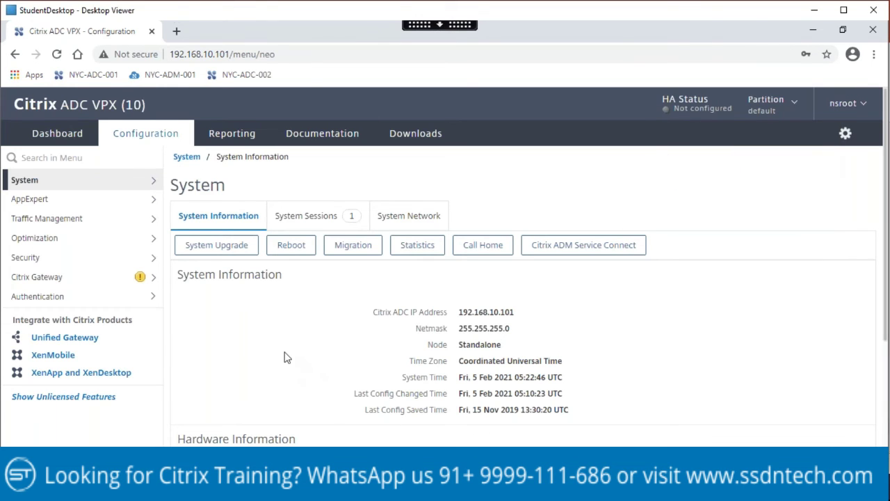
scroll(284, 358, "down", 3)
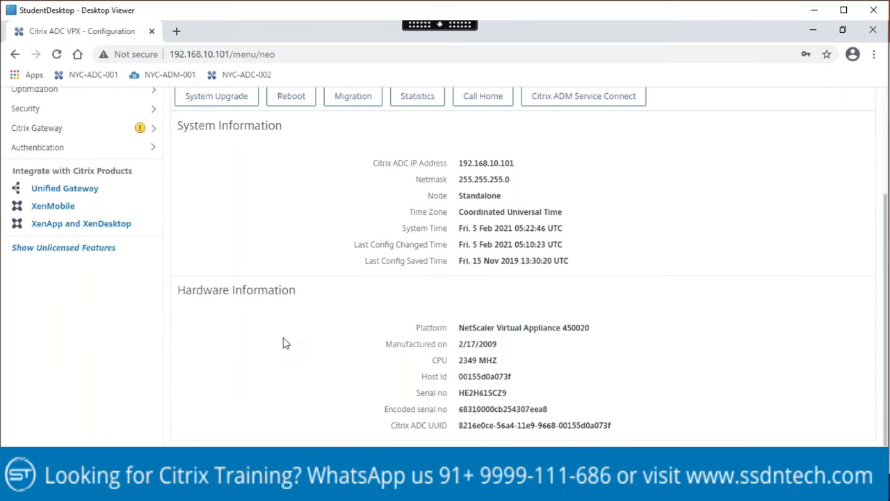
scroll(284, 343, "up", 3)
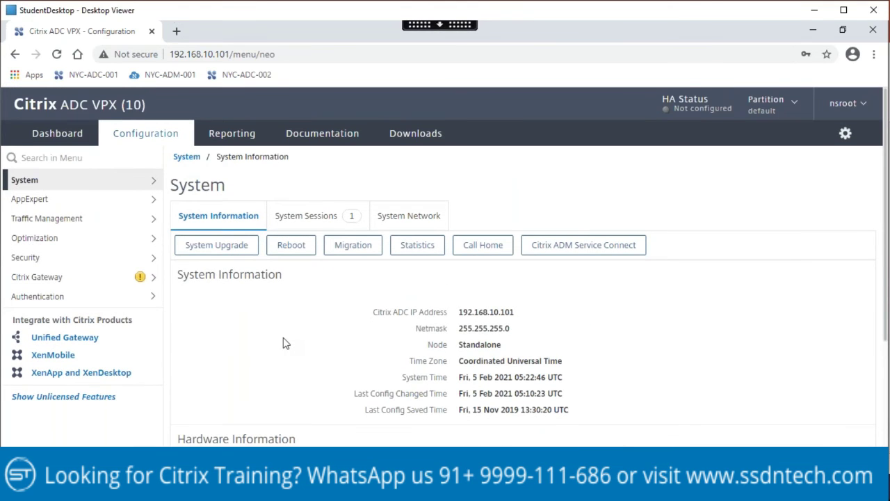
left_click(877, 13)
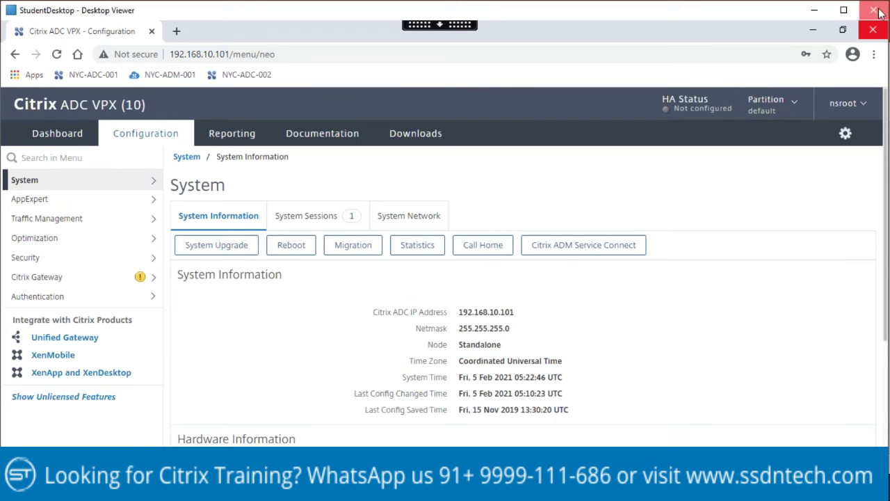
left_click(488, 281)
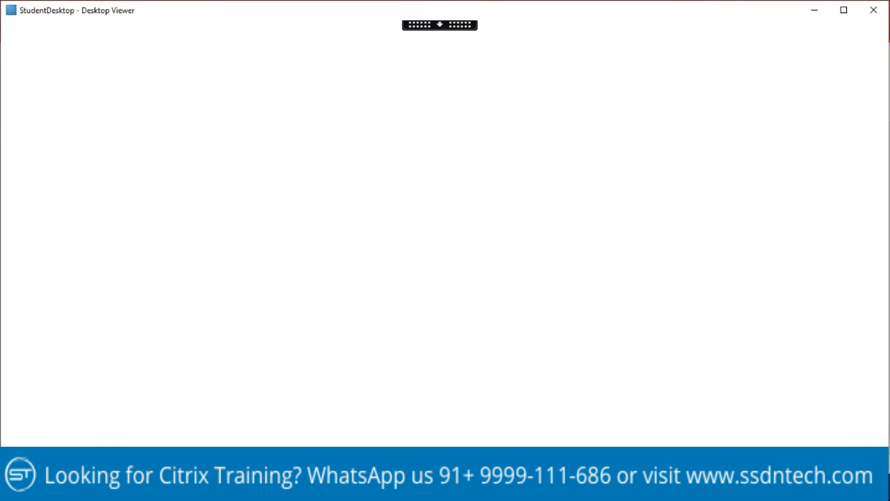
Step: Close the empty Desktop Viewer and end the running lab immediately
left_click(390, 11)
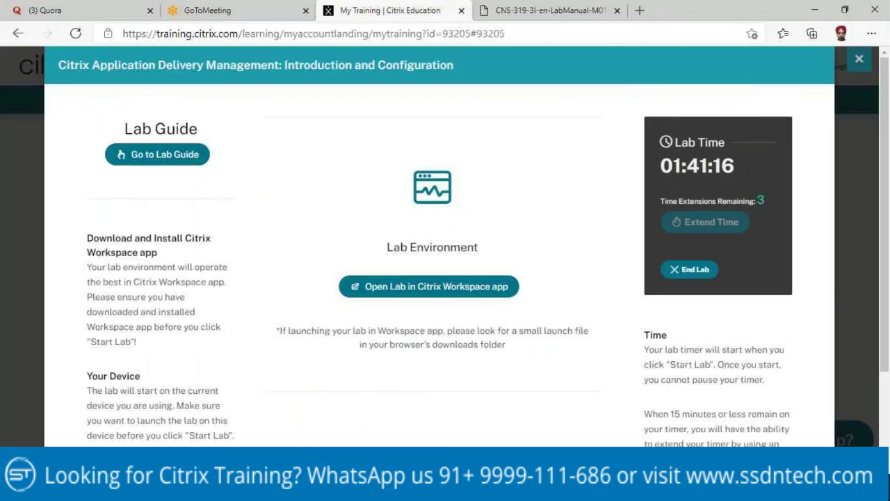
left_click(690, 271)
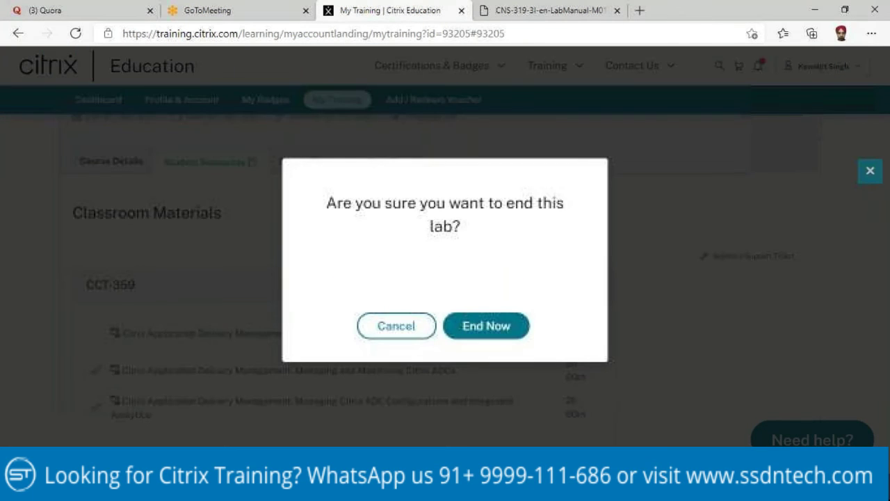
left_click(514, 325)
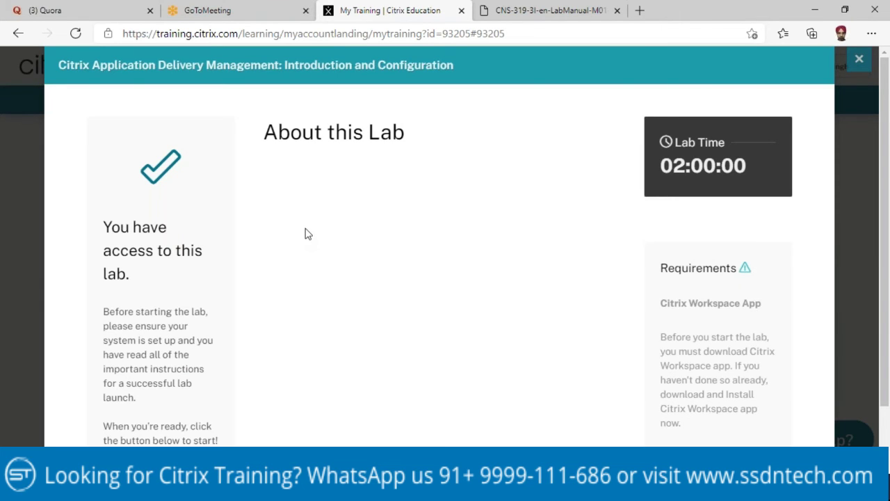
Step: Launch a fresh lab environment via Ready to Start and Start Lab
scroll(305, 234, "down", 1)
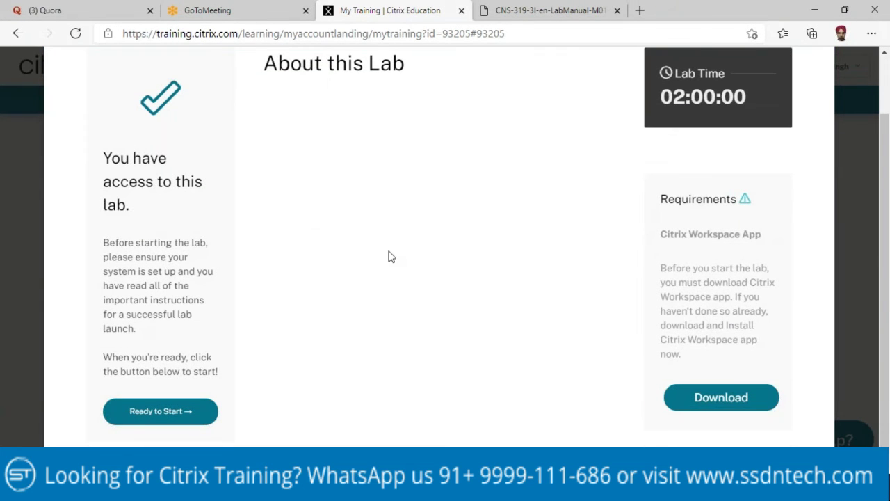
left_click(159, 419)
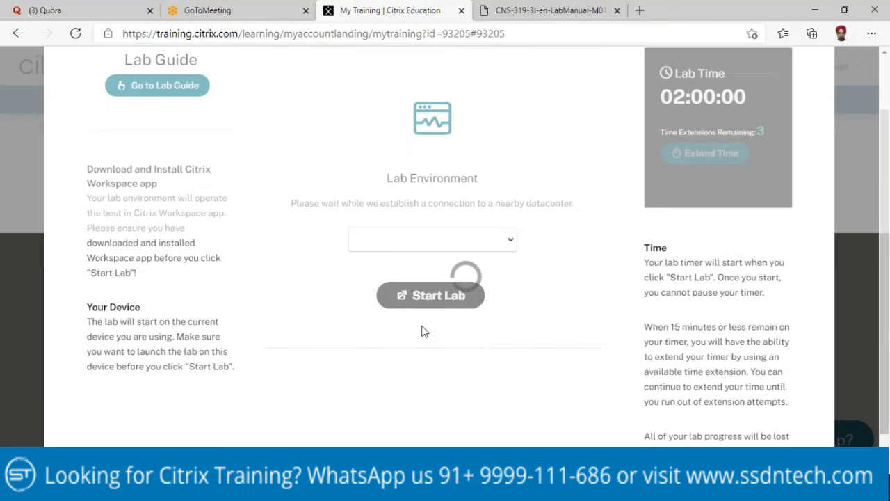
left_click(444, 273)
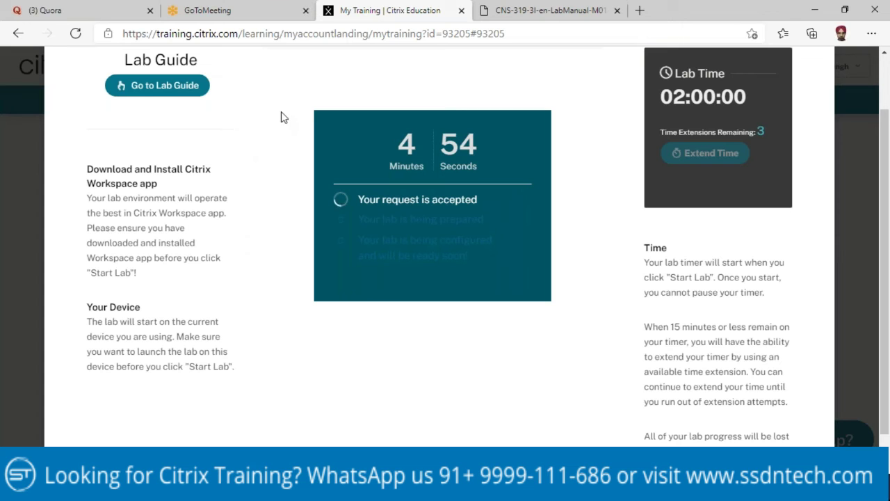
Step: Return to the CNS-319 lab manual PDF at page 9, where Exercise 1-1 begins
left_click(518, 15)
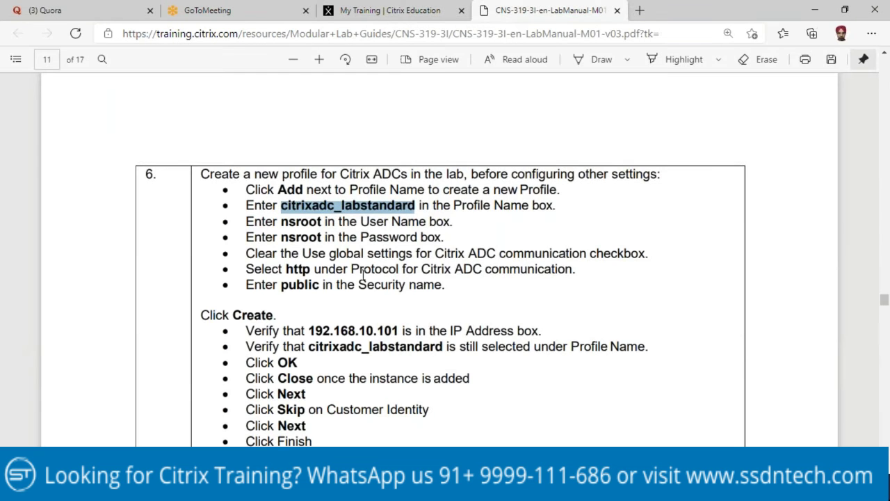
scroll(408, 280, "up", 8)
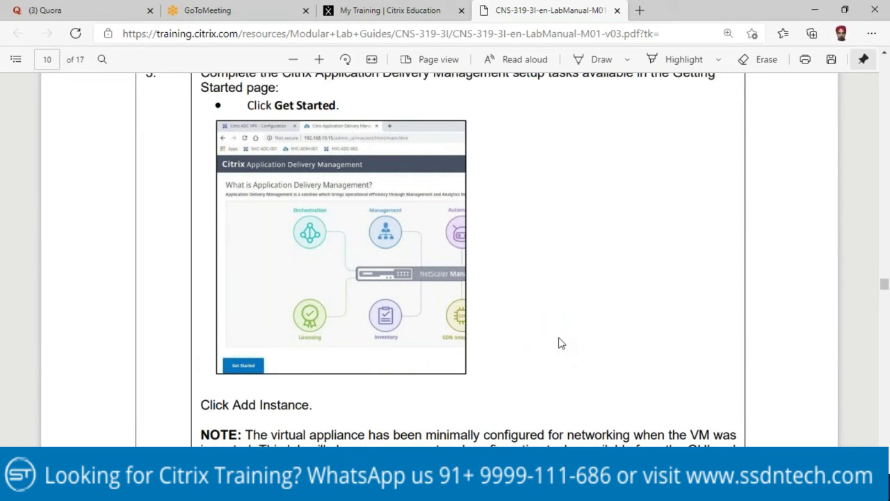
scroll(562, 341, "up", 3)
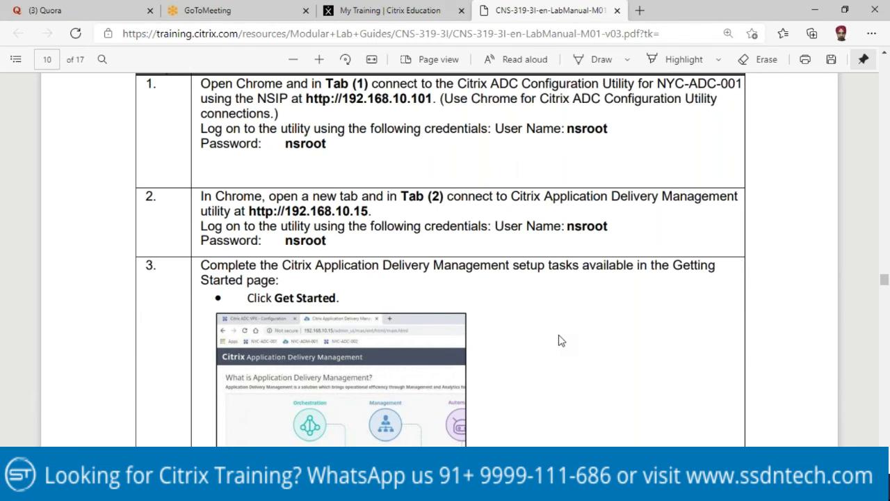
scroll(562, 341, "up", 8)
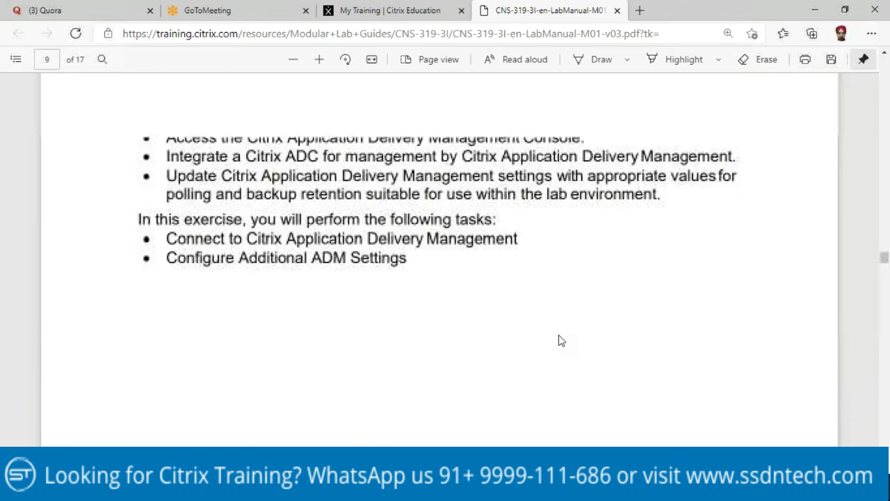
scroll(558, 341, "up", 3)
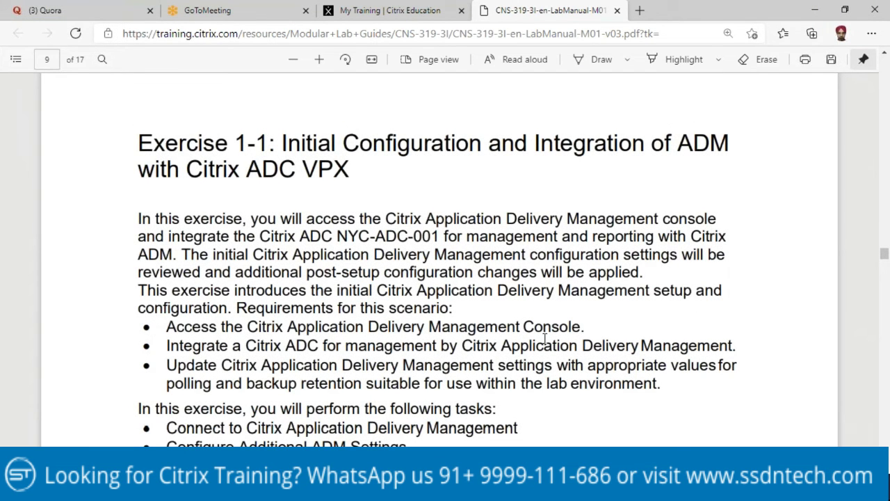
scroll(460, 309, "down", 5)
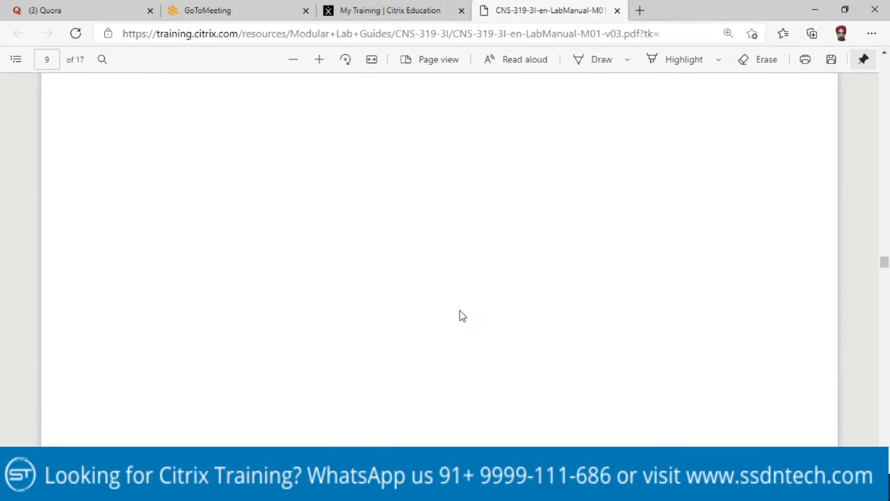
scroll(459, 315, "down", 5)
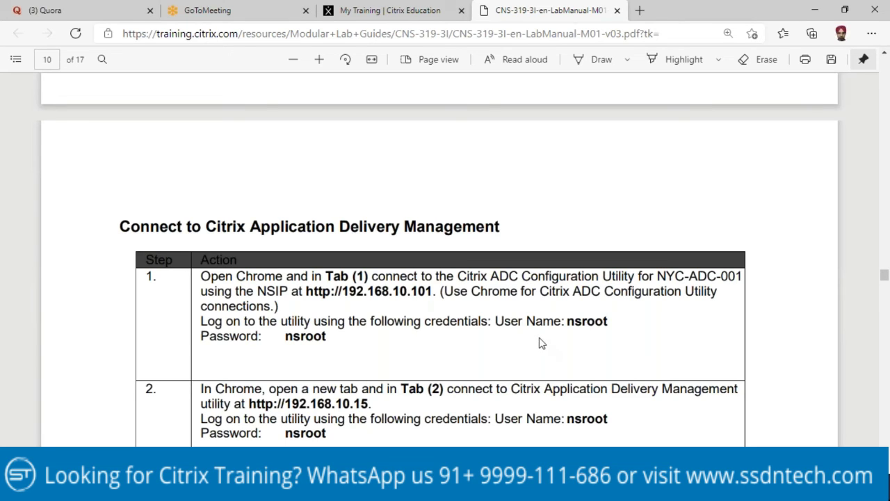
Step: Read through lab manual steps 4–6, then acknowledge the StudentDesktop connection failure
scroll(459, 277, "down", 1)
scroll(459, 277, "down", 10)
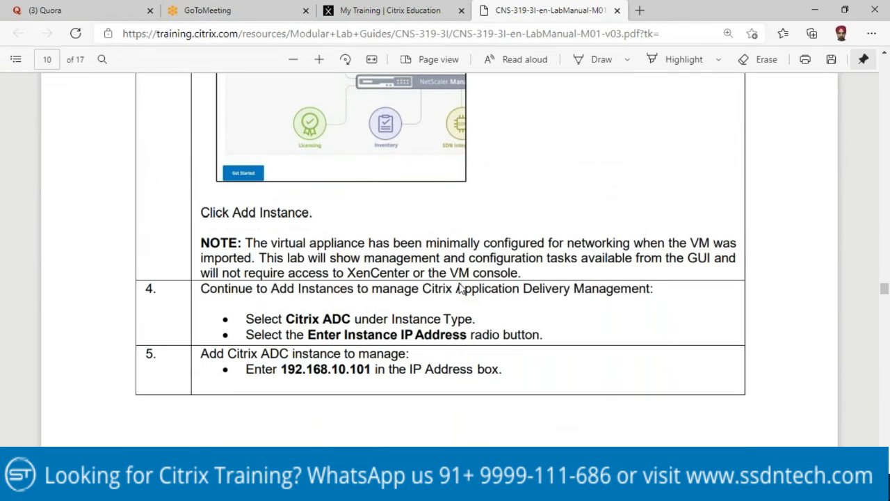
scroll(459, 255, "down", 1)
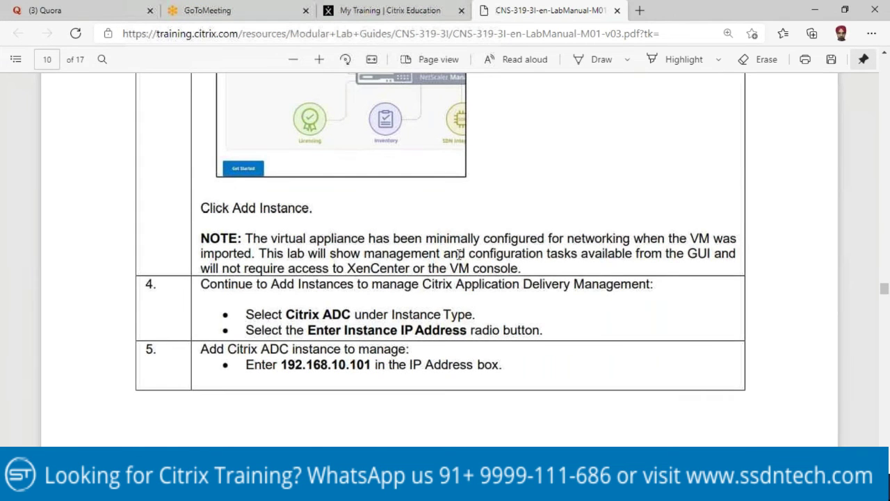
scroll(459, 255, "down", 5)
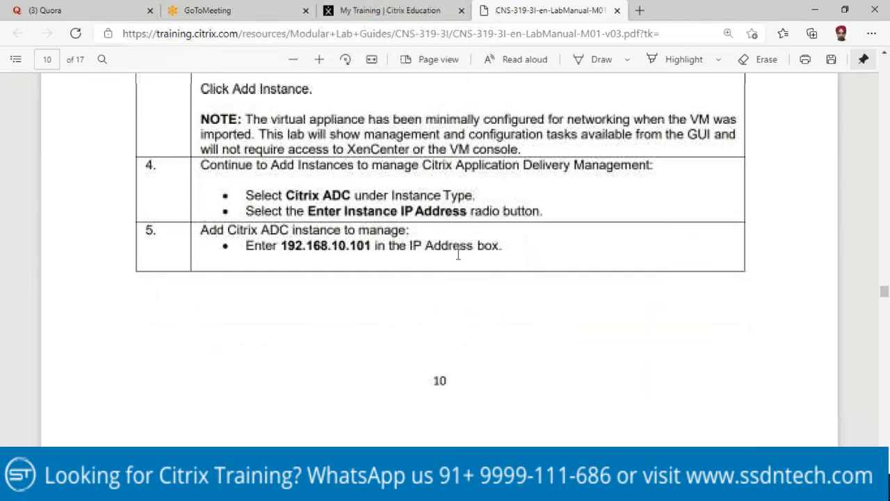
scroll(487, 251, "down", 1)
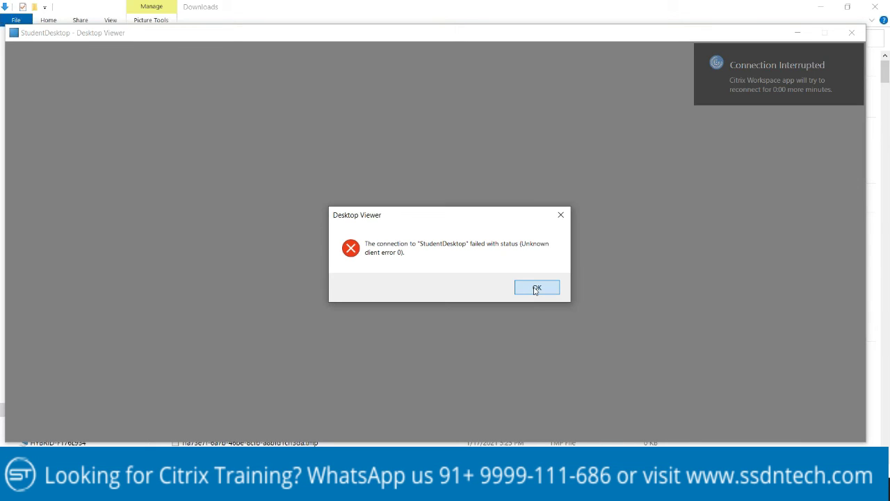
left_click(536, 288)
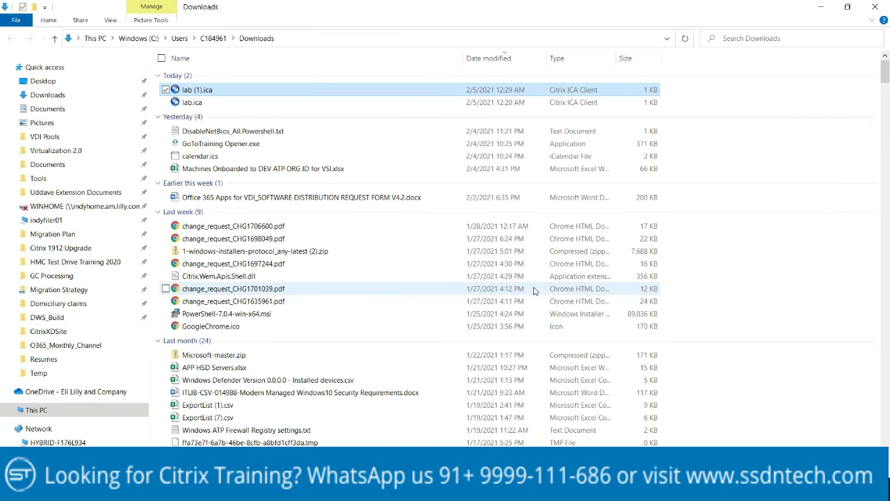
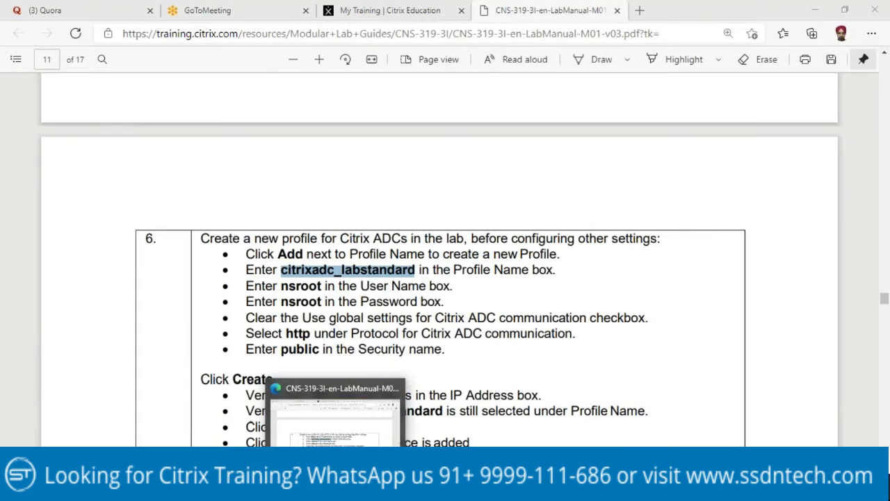
Step: Leave the lab manual for the My Training page and launch the lab in Citrix Workspace
left_click(341, 396)
left_click(403, 8)
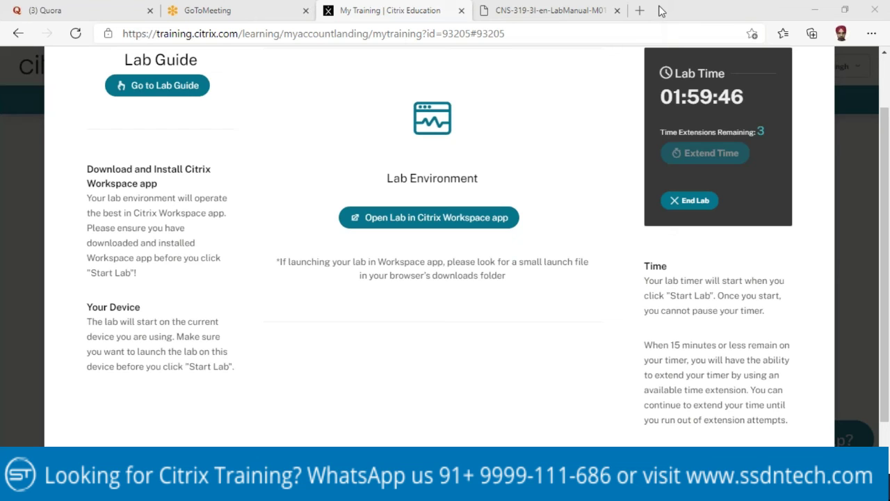
left_click(421, 220)
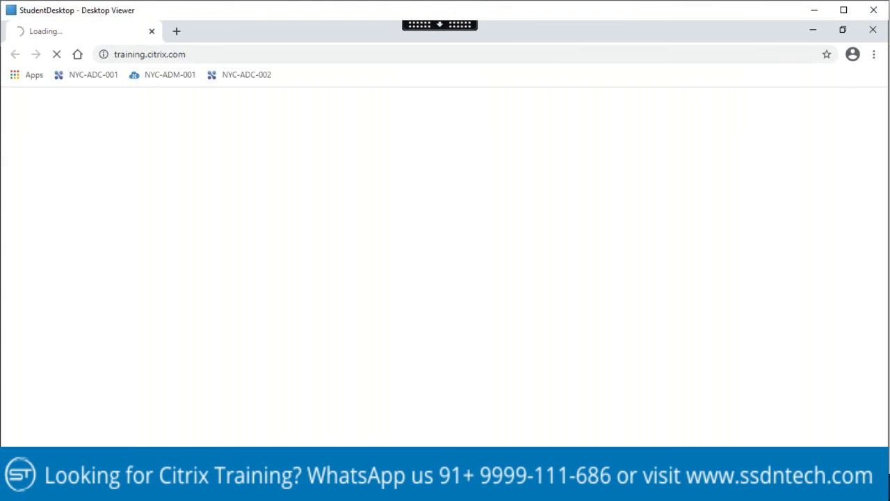
Step: Sign in to the NYC-ADC-001 appliance at 192.168.10.101 with the lab admin credentials
left_click(104, 77)
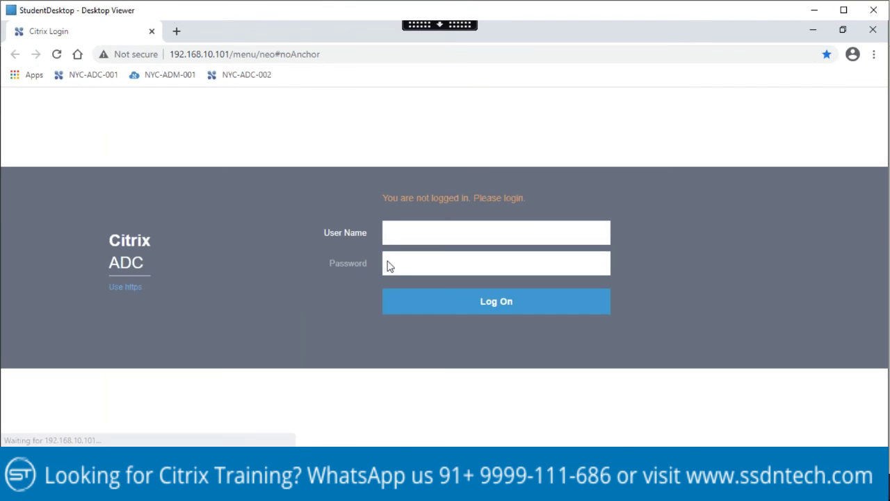
type("nsroot")
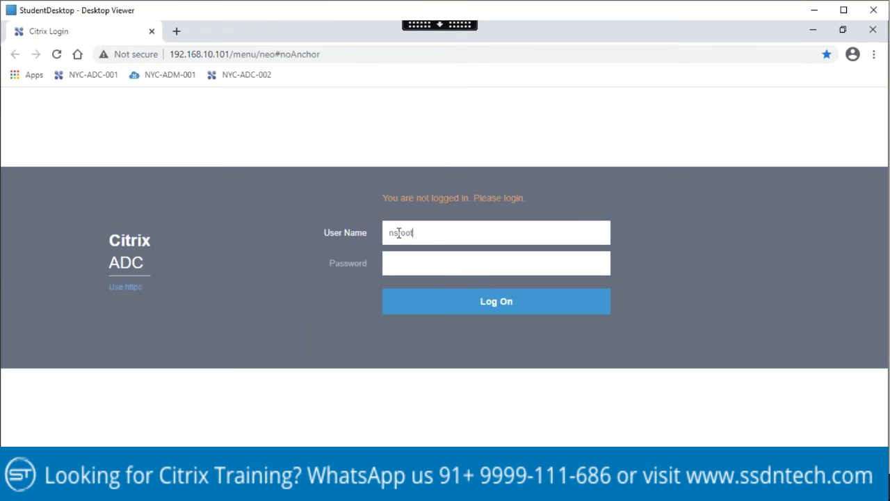
key("Tab")
type("ns")
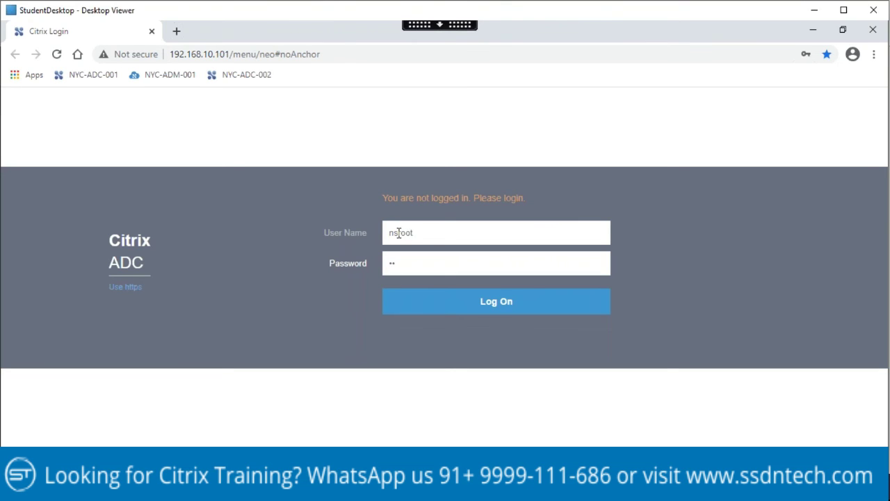
type("root")
key("Return")
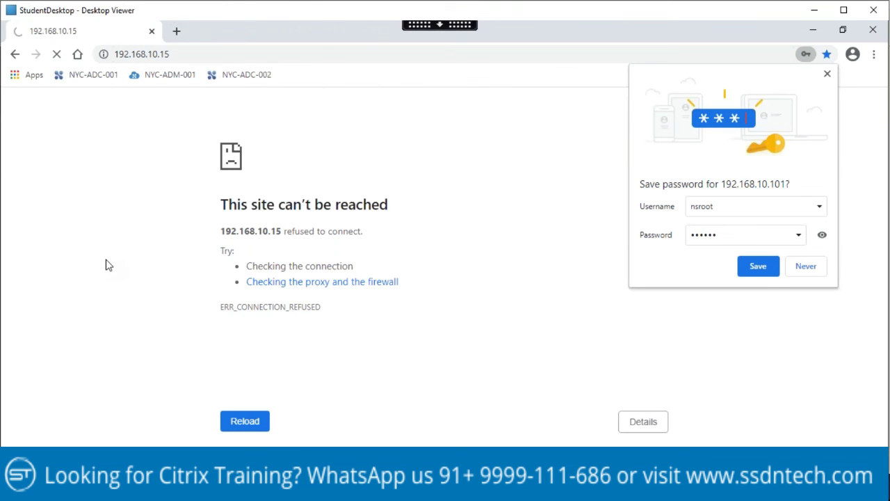
Step: Reopen the NYC-ADC-001 configuration page, decline saving the password, and start a new tab
left_click(94, 74)
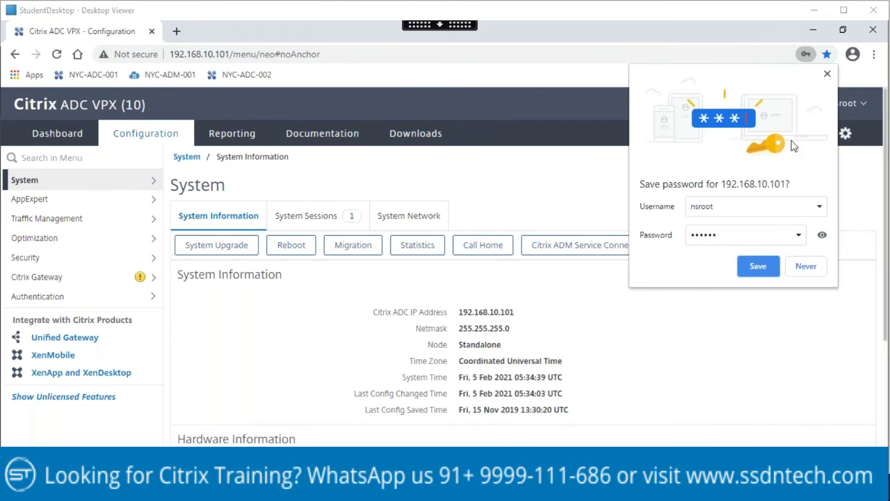
left_click(827, 74)
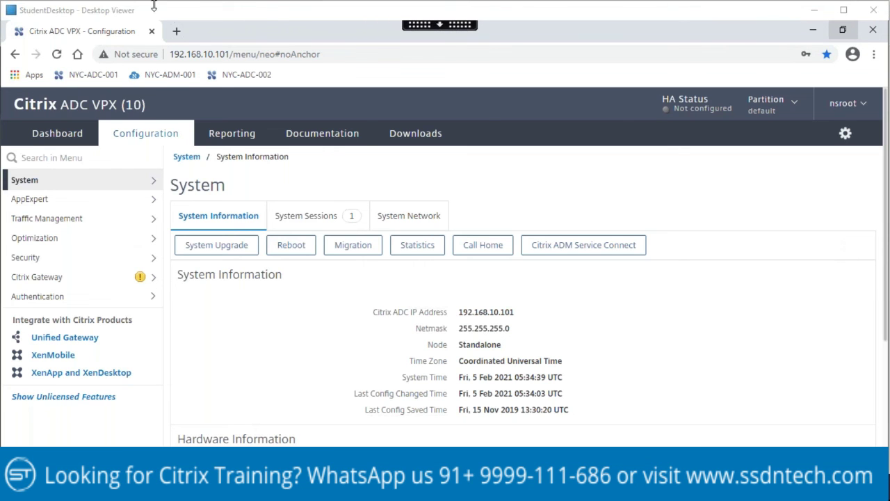
key("ctrl+t")
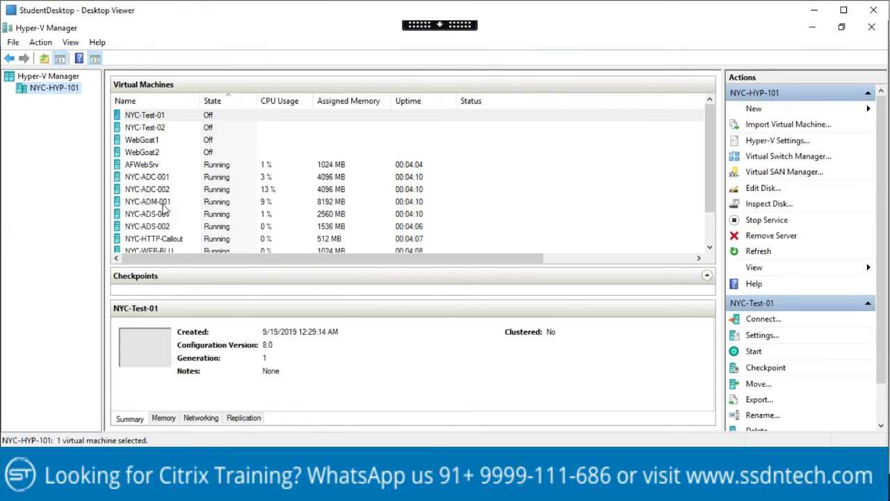
Step: Connect to the NYC-ADM-001 console and attempt the admin login
left_click(164, 203)
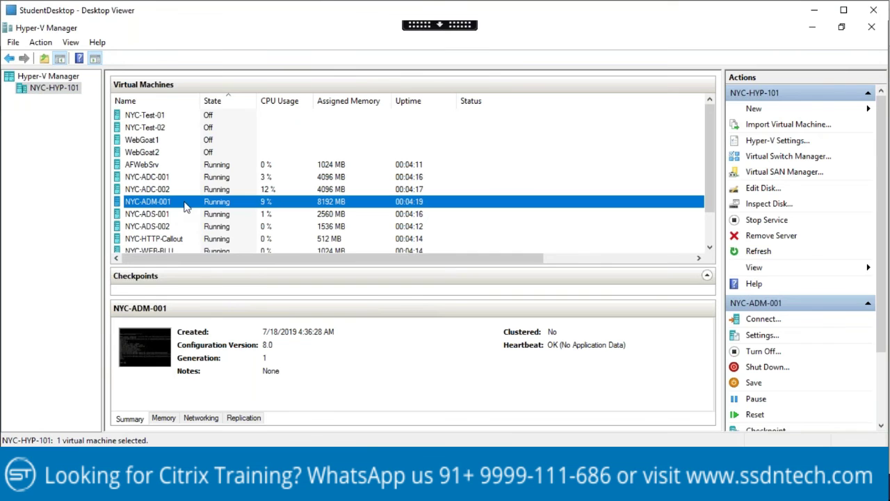
double_click(186, 207)
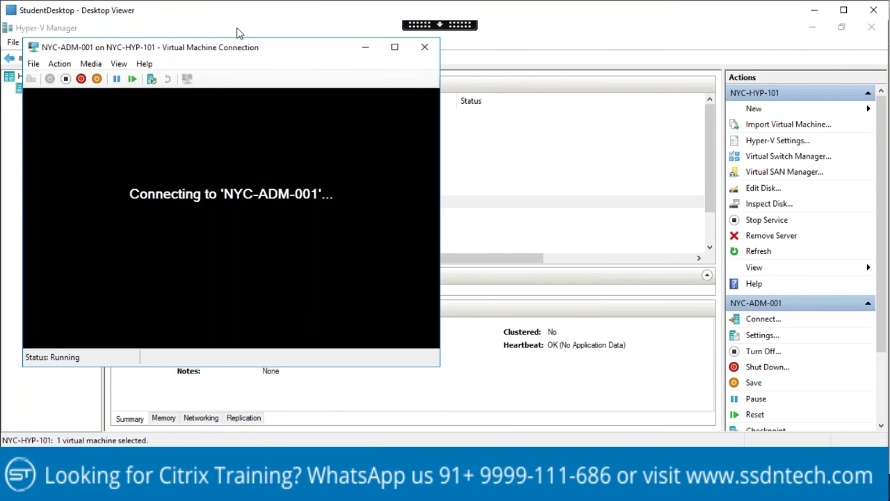
left_click_drag(273, 54, 395, 46)
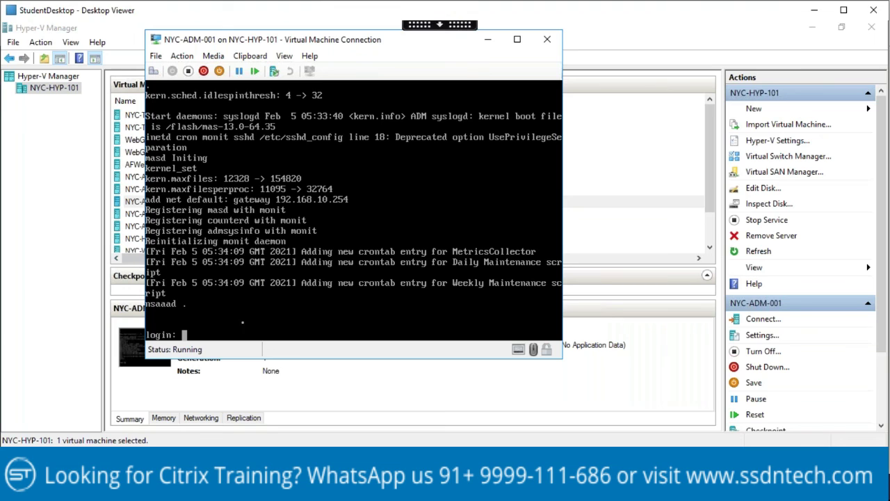
type("nsroot")
key("Return")
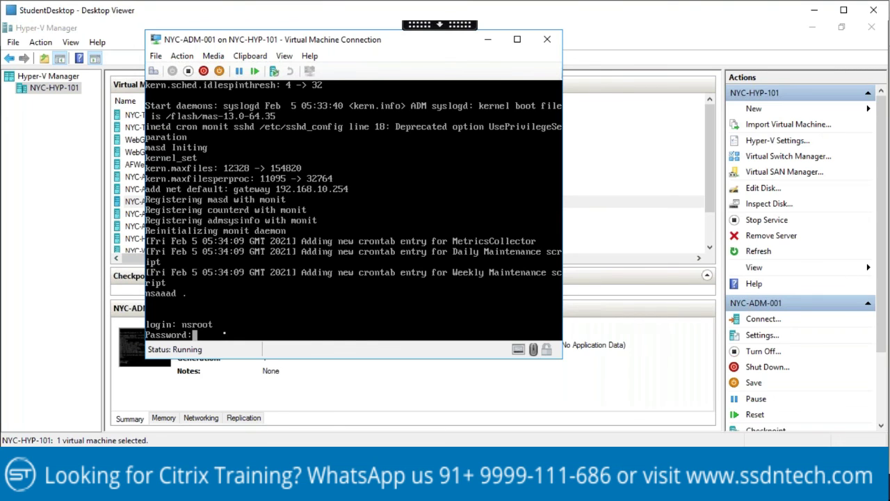
key("Return")
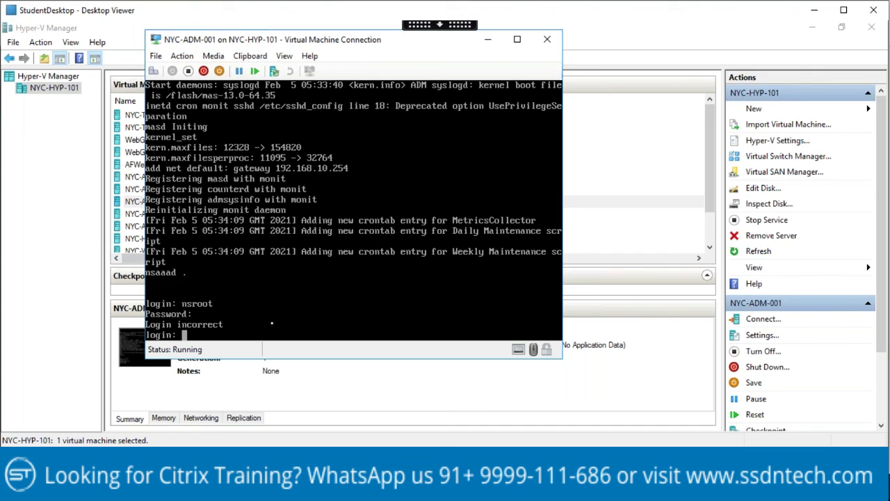
Step: Retry the admin login twice more, then minimize the console window
type("nsroot")
key("Return")
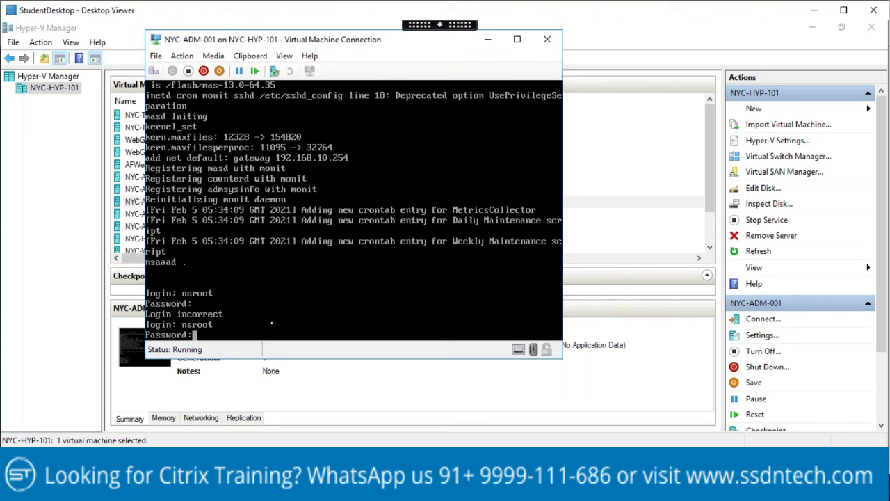
key("Return")
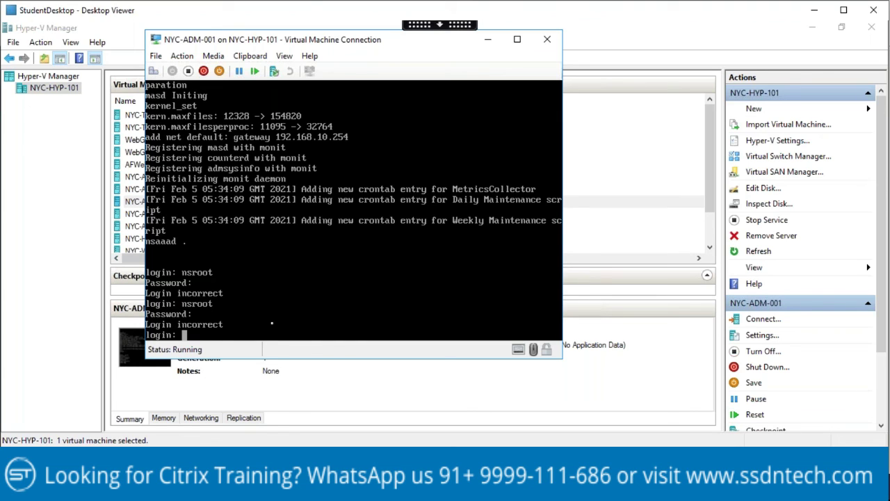
type("nsroot")
key("Return")
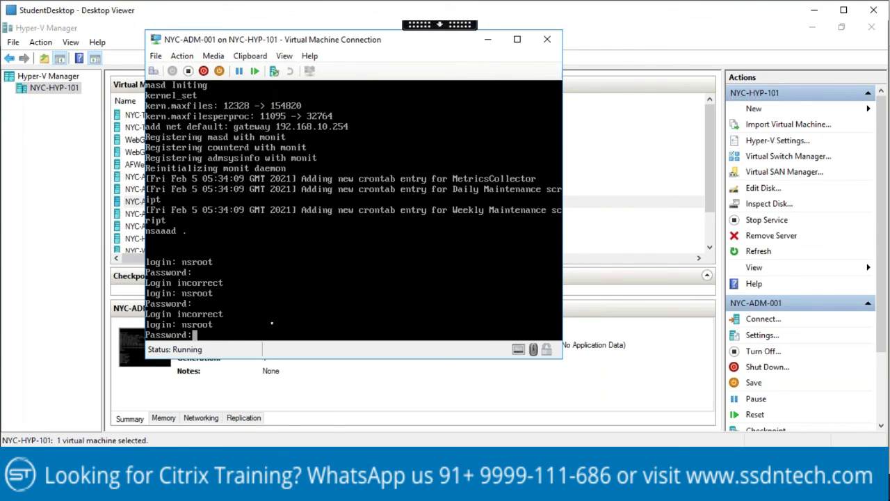
key("Return")
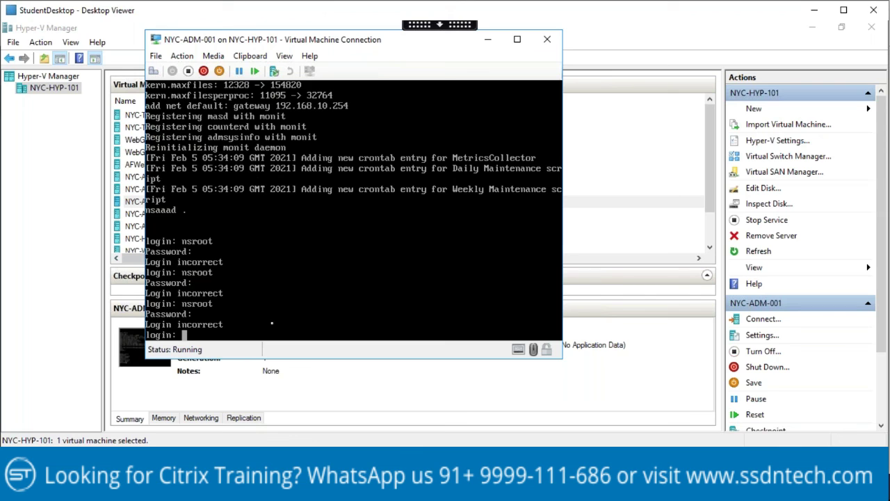
left_click(490, 40)
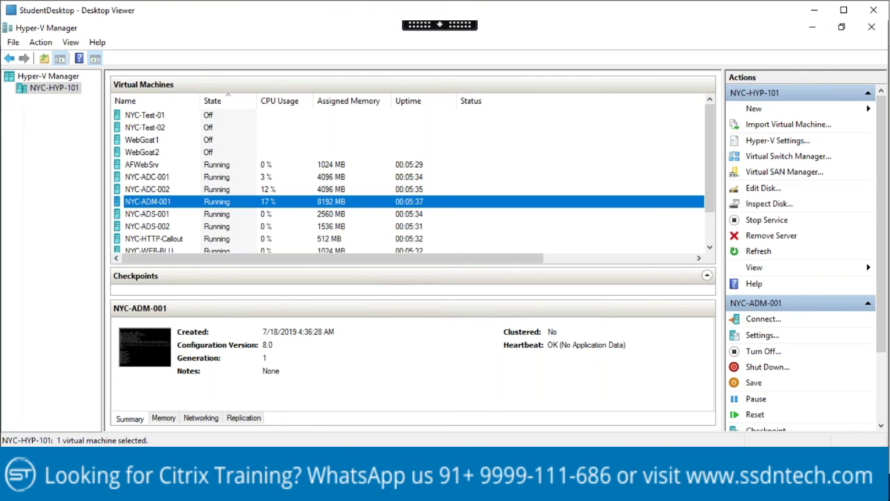
Step: Open the NYC-ADM-001 bookmark at 192.168.10.15 in Chrome and reload the refused page
left_click(167, 409)
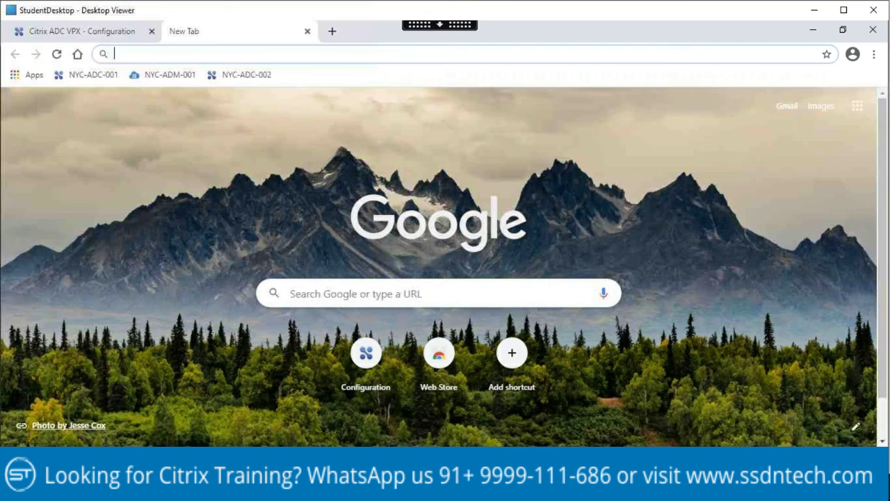
left_click(176, 79)
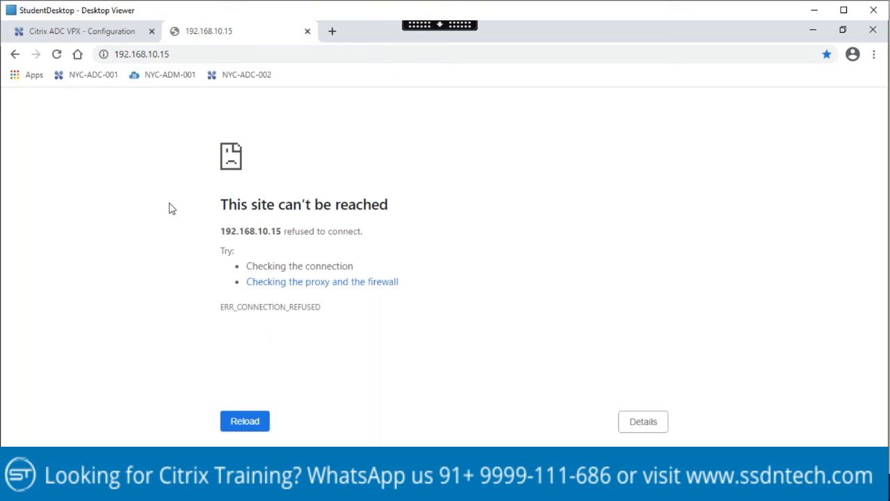
left_click(58, 54)
left_click(58, 56)
key("F5")
Step: Log in to the NYC-ADM-001 console as nsrecover and run ifconfig to confirm 192.168.10.15
mouse_move(552, 487)
left_click(550, 411)
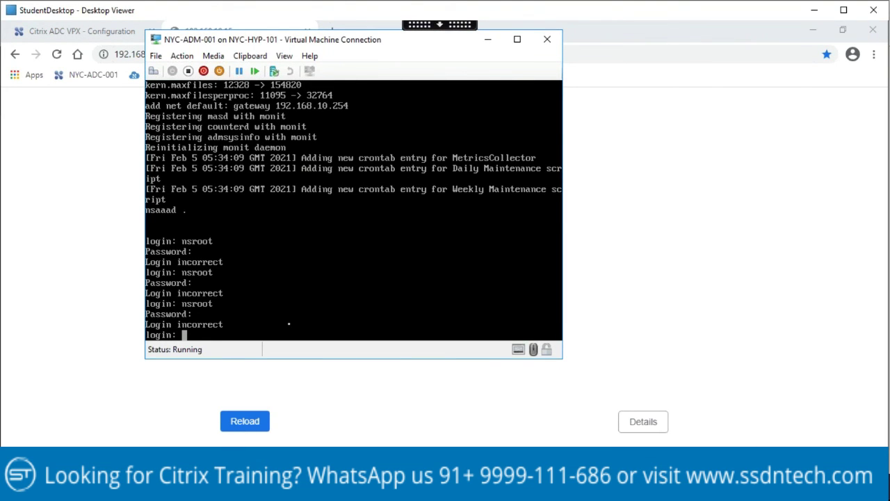
type("nsrecover")
key("Return")
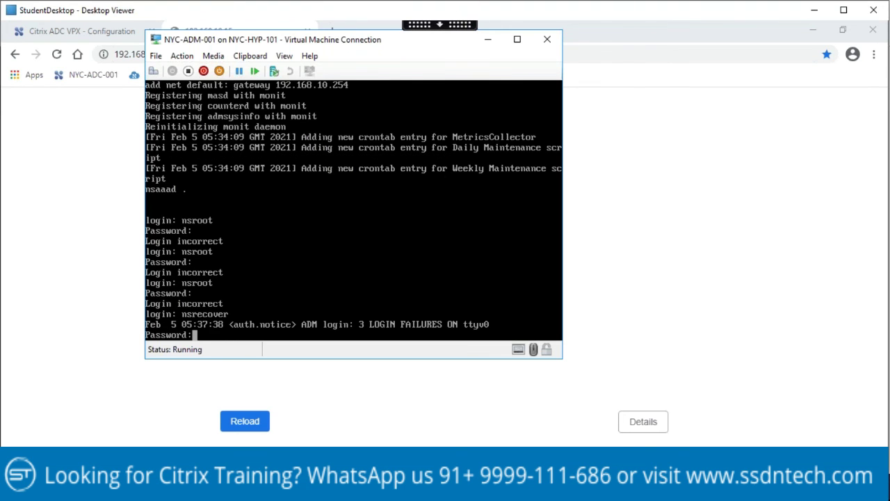
key("Return")
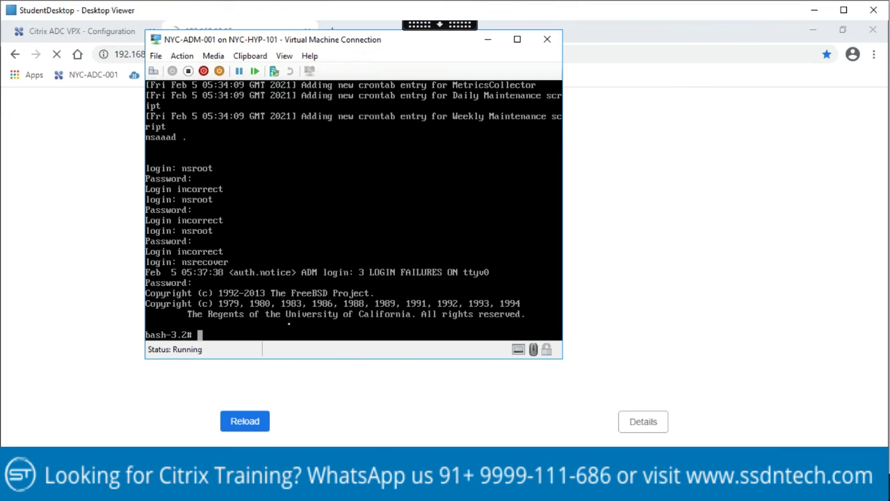
type("ifconfig")
key("Return")
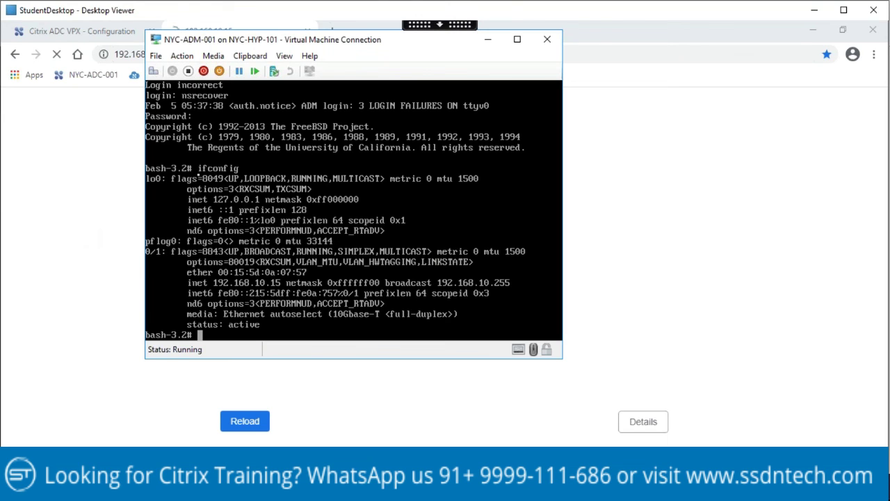
left_click(488, 39)
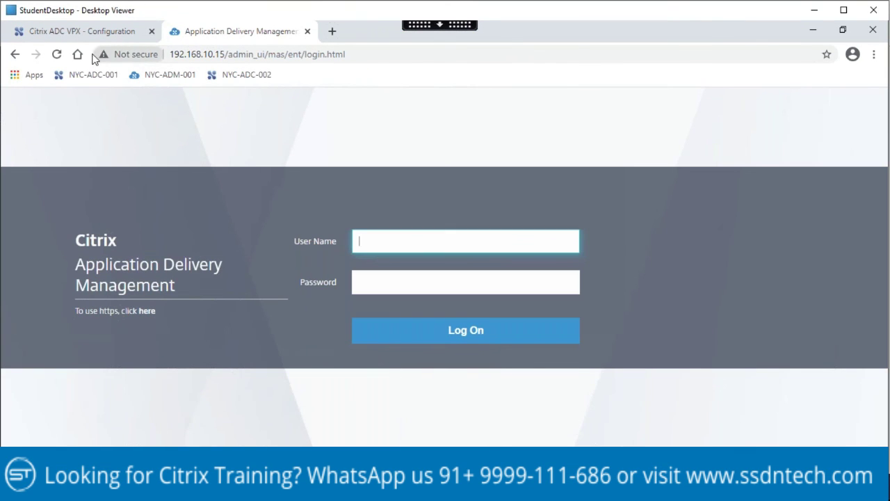
Step: Let the ADM login page at 192.168.10.15 load, then return to the host's My Training page
mouse_move(319, 490)
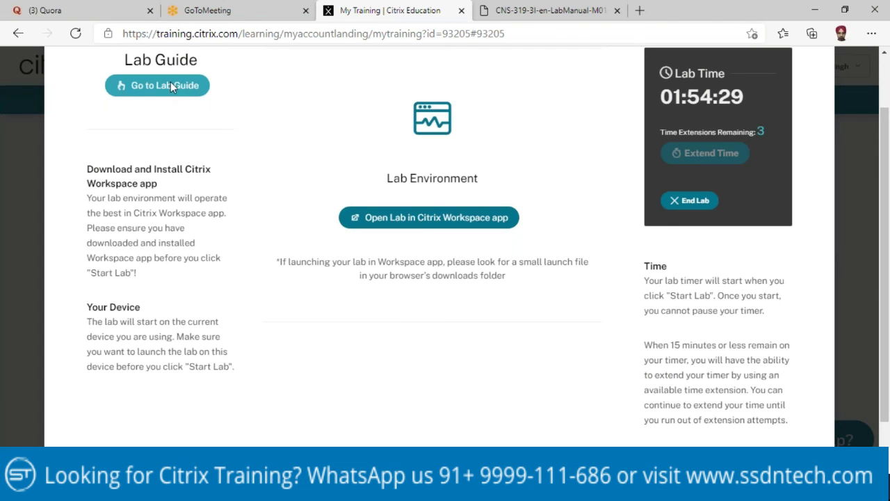
Step: Return to the CNS-319-3I lab manual and scroll back to steps 4 and 5 on page 10
left_click(171, 85)
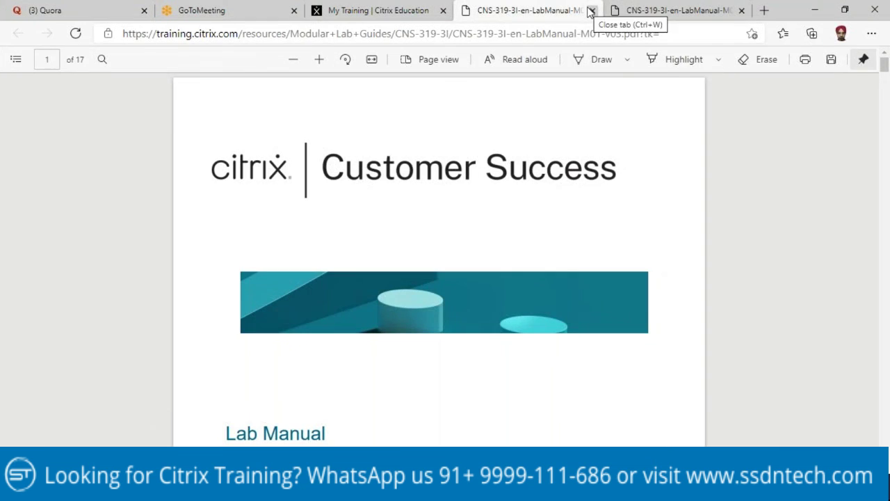
left_click(591, 10)
left_click(528, 11)
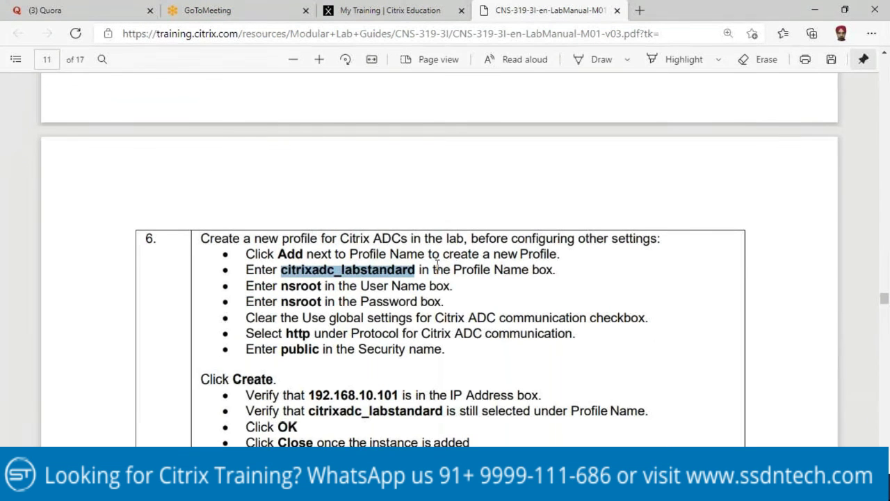
scroll(437, 263, "up", 5)
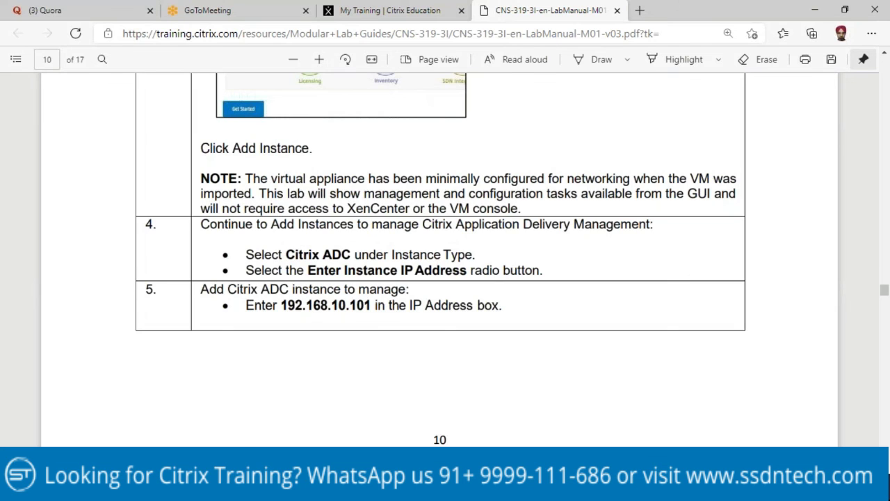
Step: Enter the administrator user name and password on the Citrix ADM login form
key("alt+Tab")
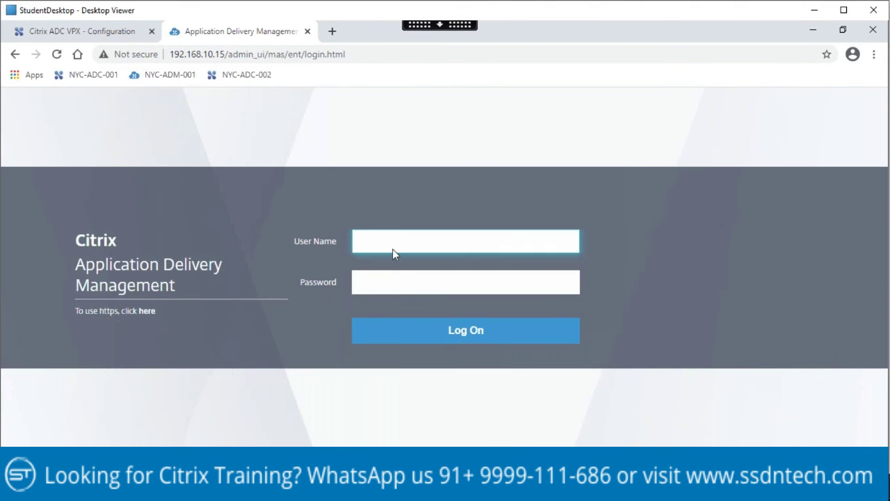
type("nsroot")
key("Tab")
type("nsroot")
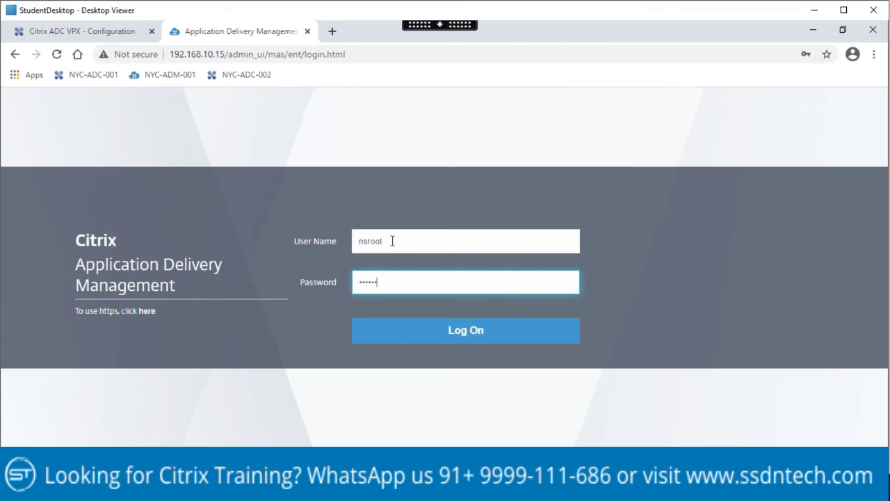
Step: Log on to Citrix ADM and reach the 'What is Application Delivery Management?' welcome page
key("Return")
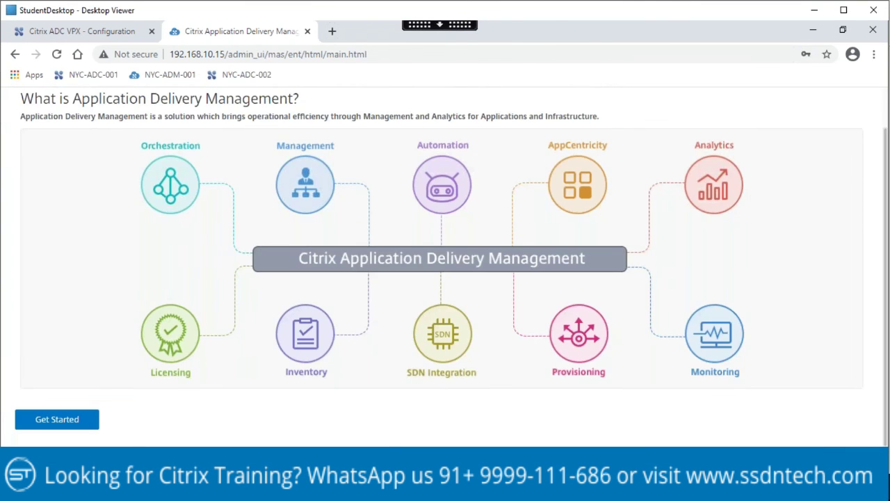
Step: Start adding a Citrix ADC instance with IP address 192.168.10.101
left_click(61, 423)
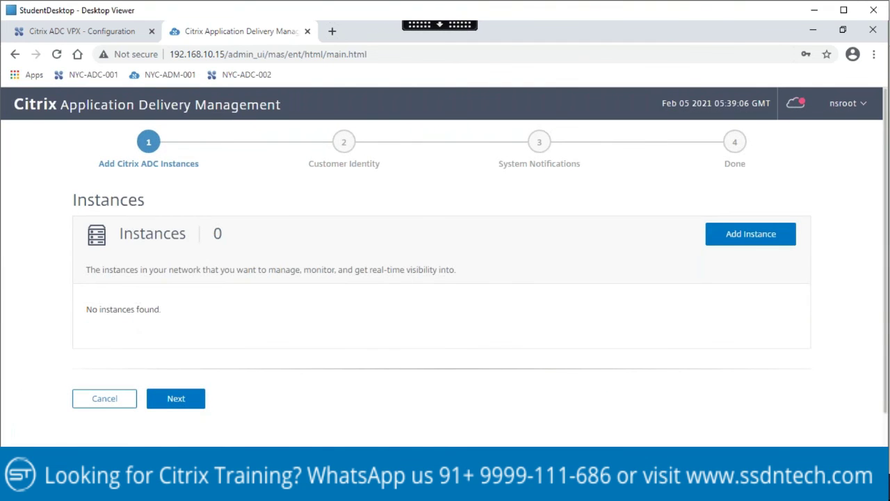
left_click(763, 235)
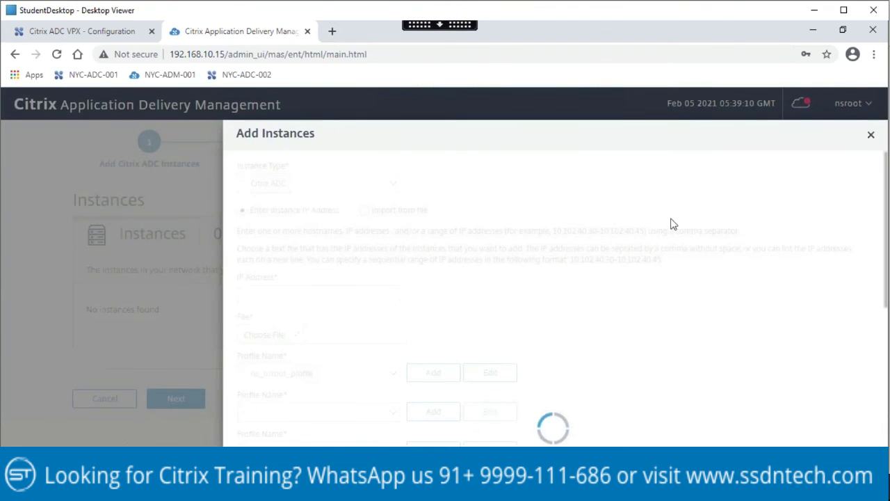
left_click(281, 185)
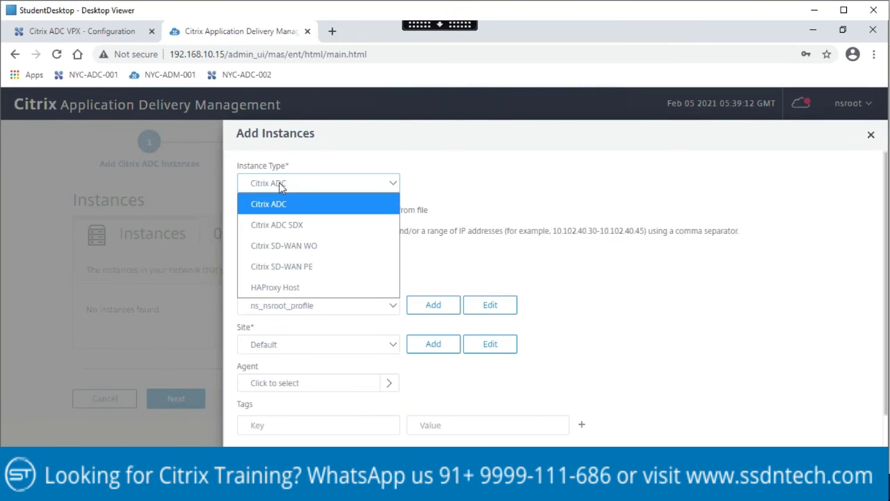
left_click(278, 205)
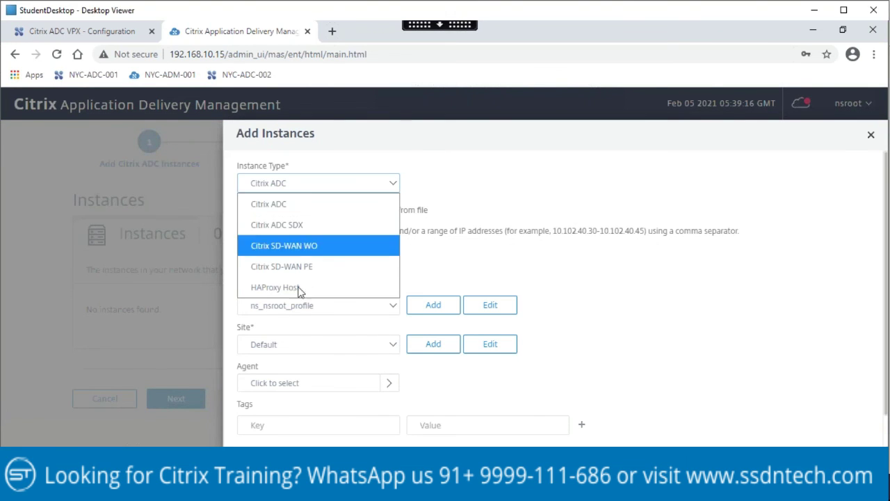
left_click(498, 186)
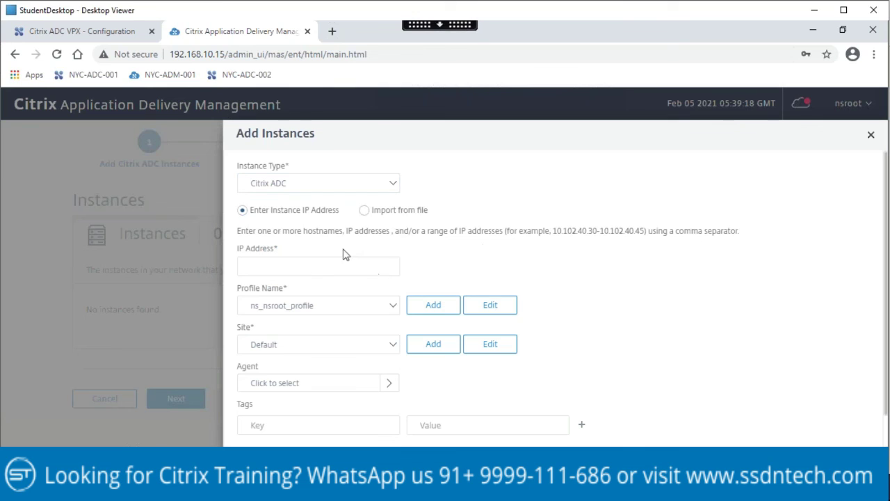
left_click(290, 266)
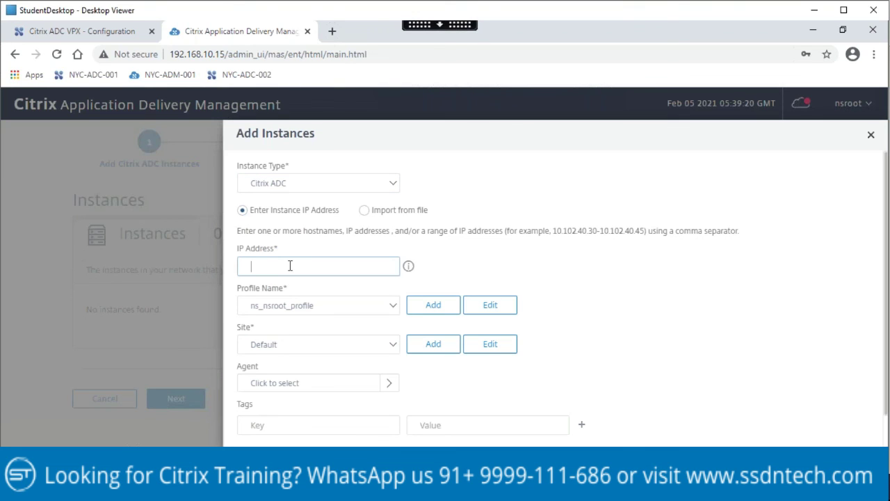
type("192.168.10.101")
Step: Open a new Citrix ADC profile form and copy the profile name citrixadc_labstandard from the manual
left_click(393, 310)
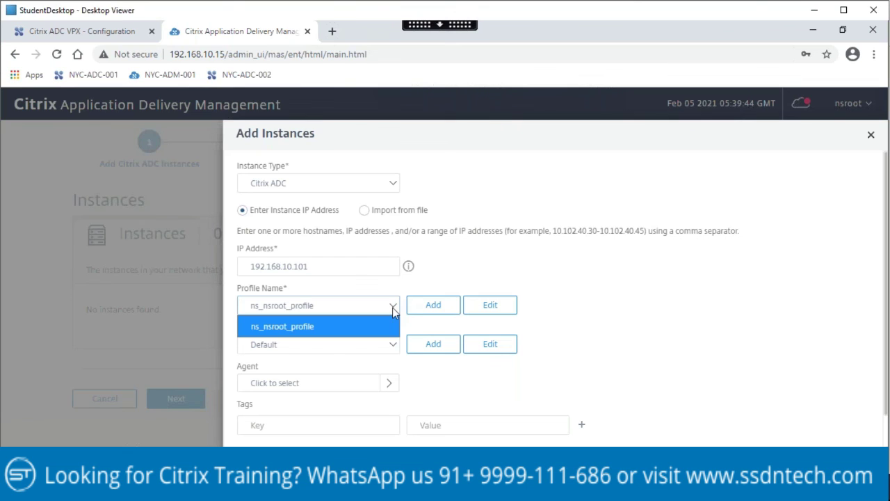
left_click(644, 297)
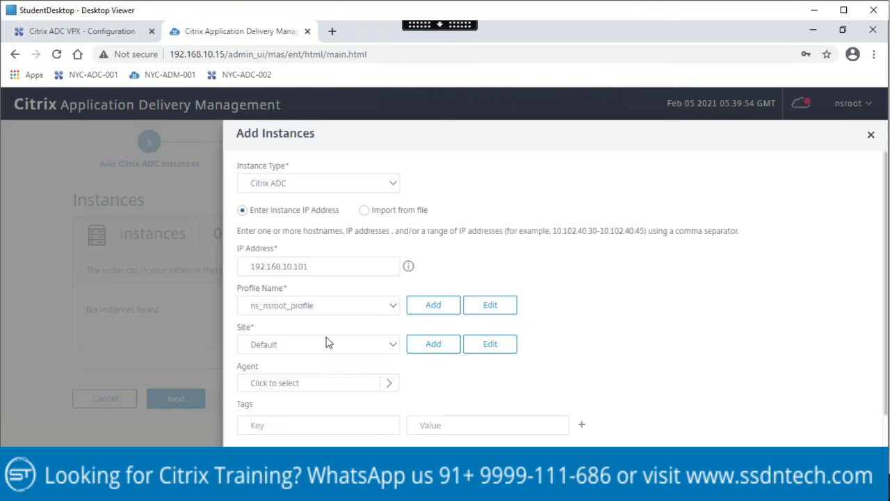
left_click(431, 307)
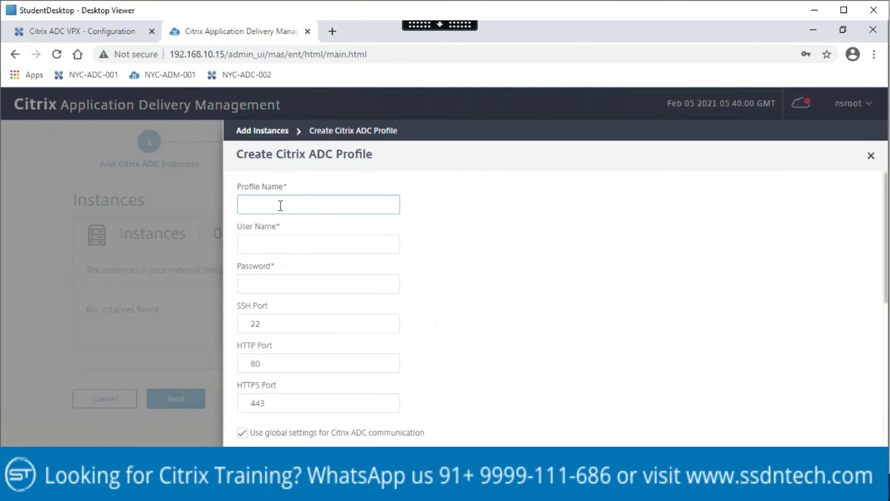
left_click(343, 396)
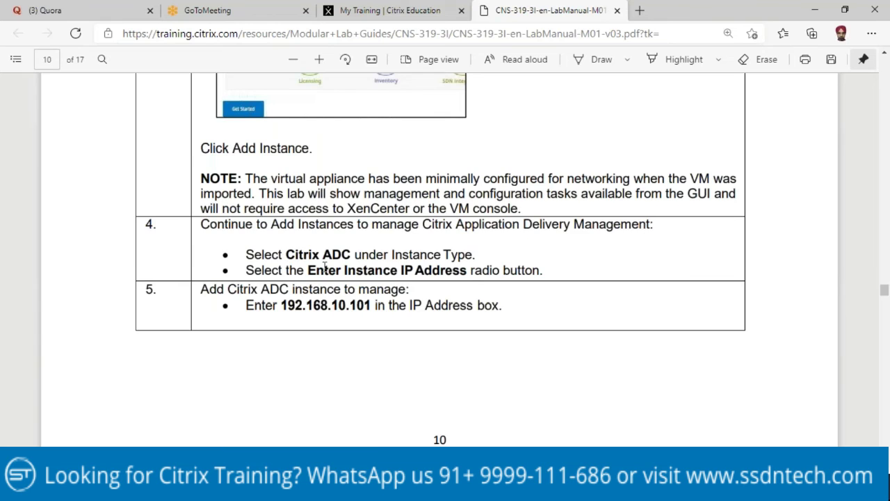
scroll(327, 290, "down", 3)
scroll(326, 290, "down", 3)
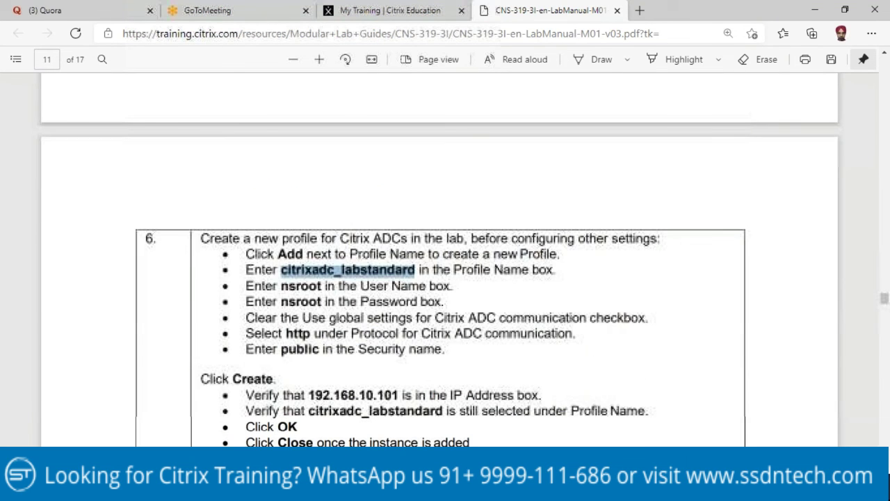
right_click(301, 270)
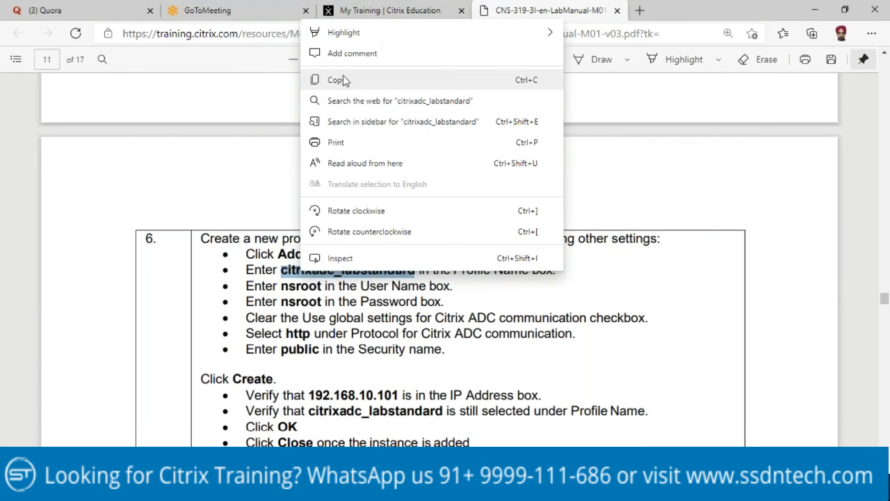
left_click(334, 79)
left_click(343, 396)
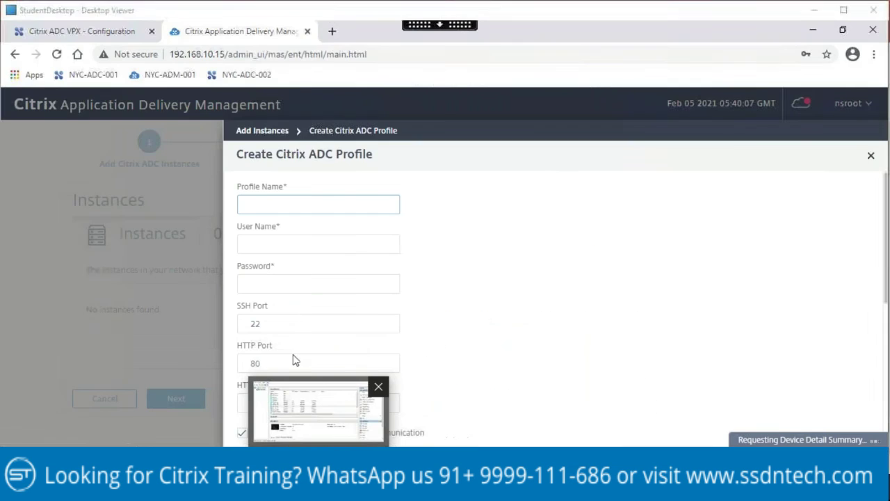
Step: Paste citrixadc_labstandard into the Profile Name field
right_click(289, 203)
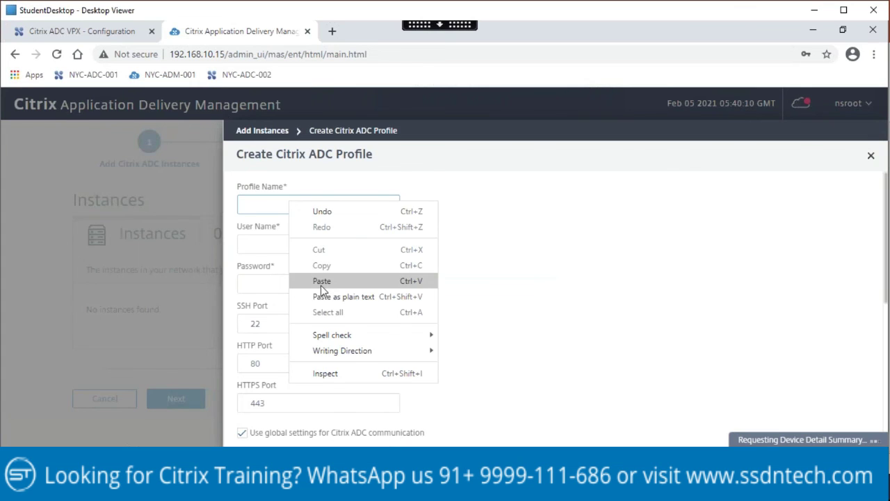
left_click(322, 281)
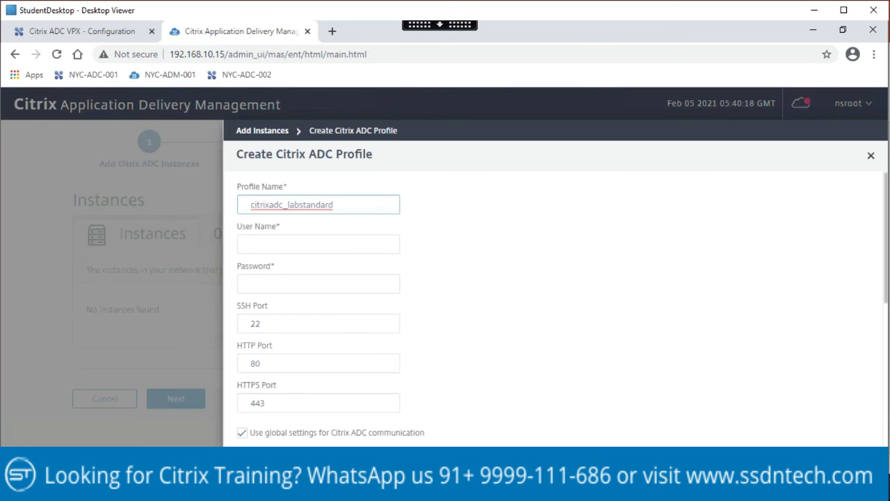
left_click(335, 205)
Step: Enter the ADC admin user name and password for the profile
left_click(290, 245)
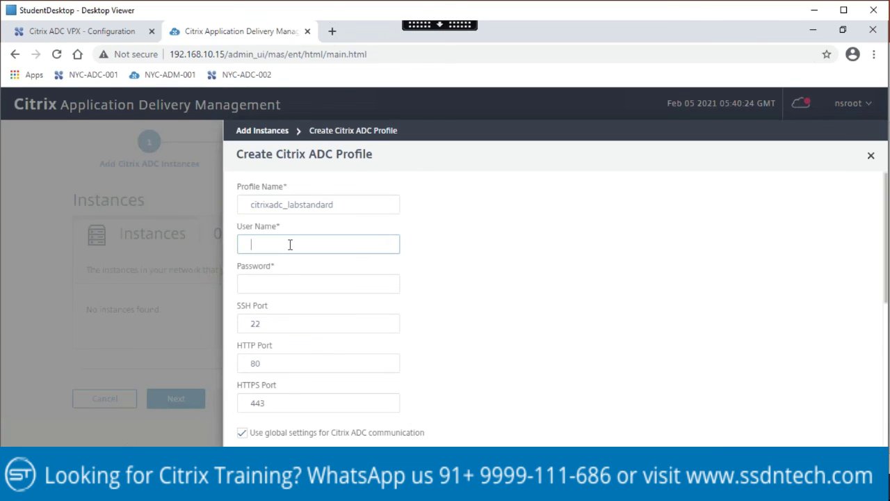
type("nsroot")
key("Tab")
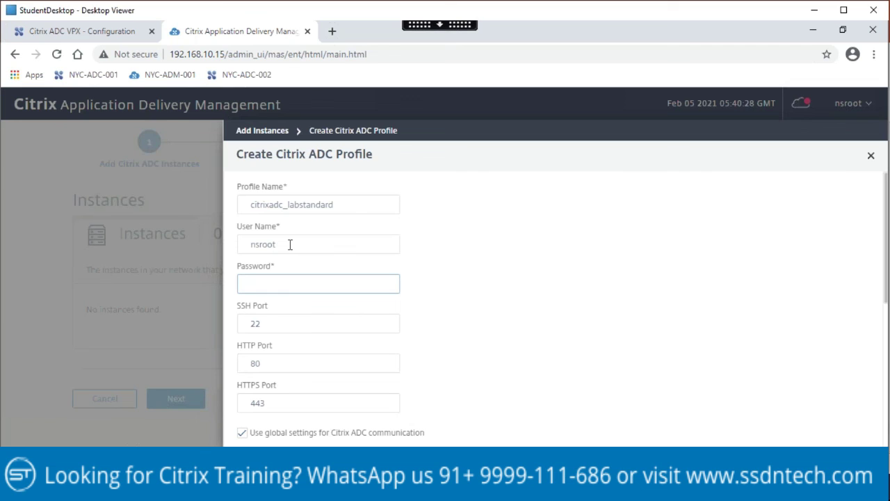
type("nsroot")
left_click(479, 308)
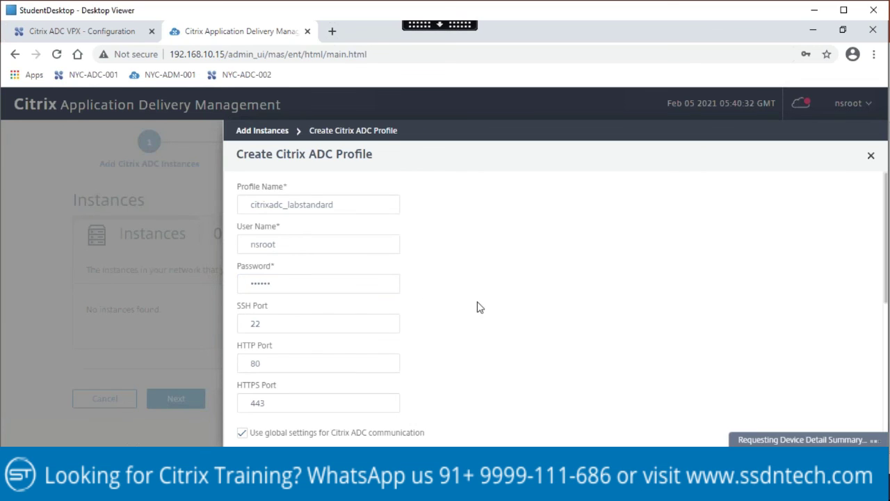
Step: Scroll down the profile form, then return to the lab manual PDF
scroll(479, 308, "down", 5)
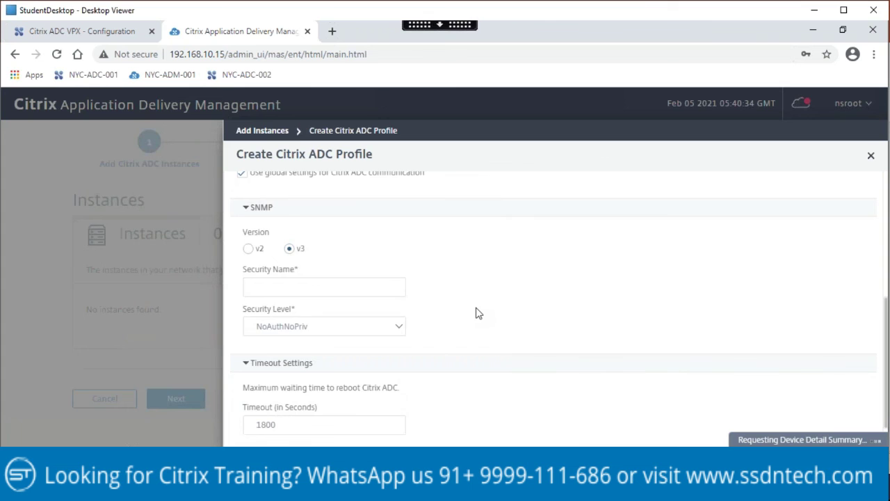
scroll(479, 313, "down", 2)
mouse_move(318, 487)
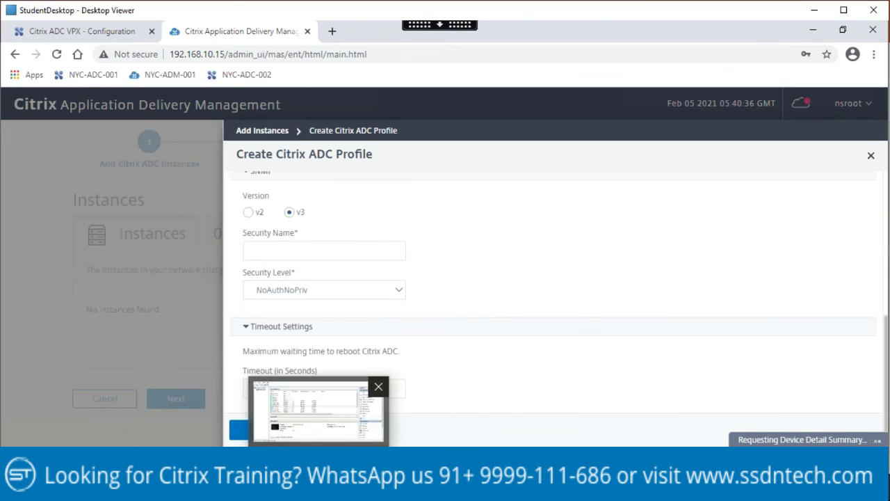
left_click(318, 411)
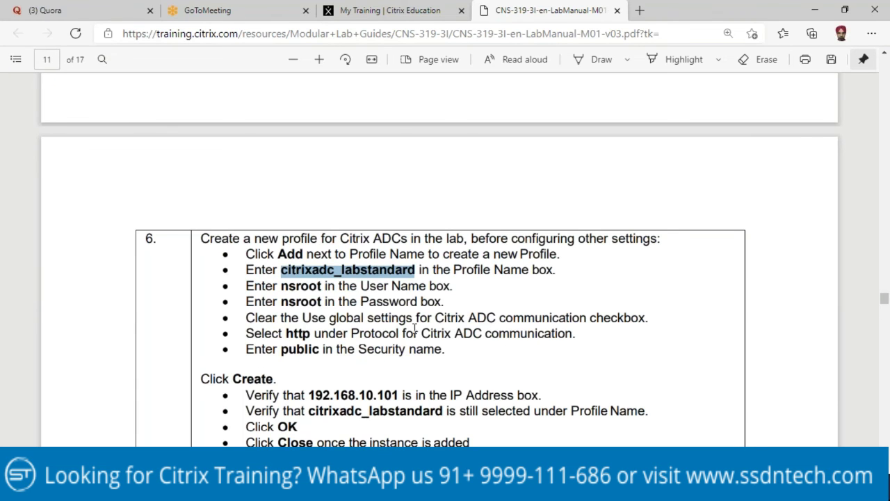
Step: Highlight the http/public settings in manual step 6, then return to the ADM profile form
left_click_drag(286, 333, 319, 350)
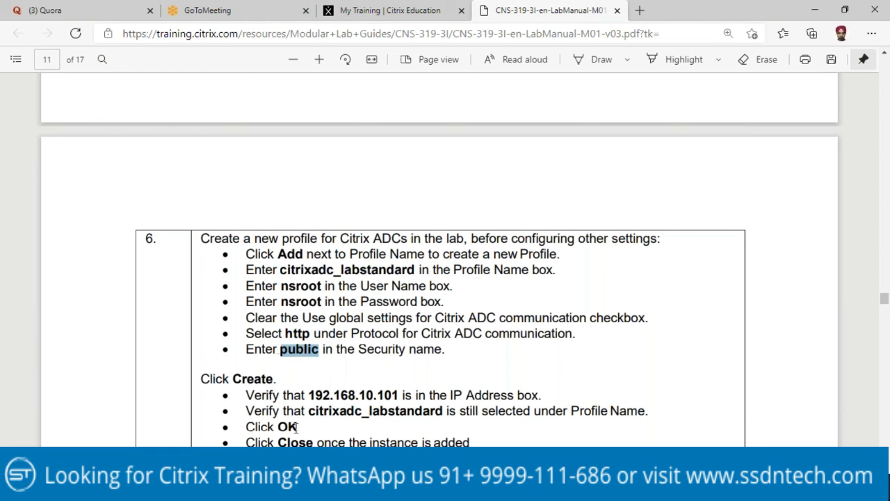
key("alt+Tab")
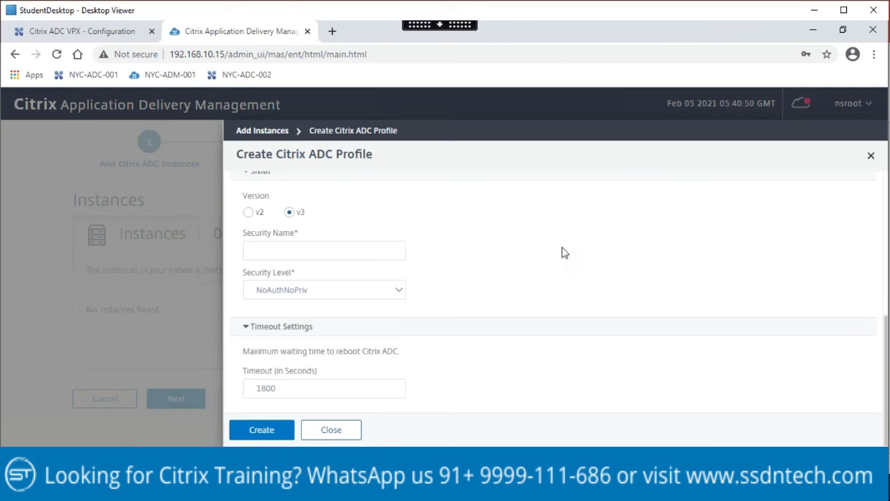
Step: Enter Public as the SNMP v3 Security Name
scroll(561, 252, "up", 2)
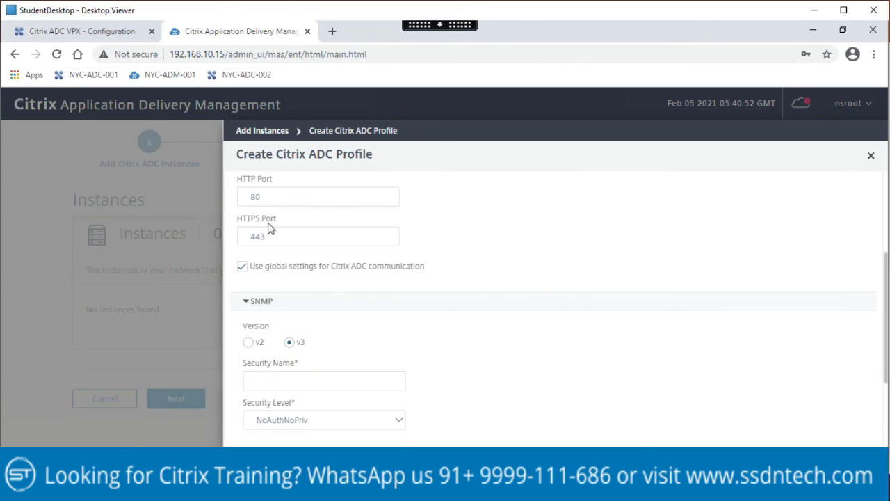
scroll(305, 229, "up", 2)
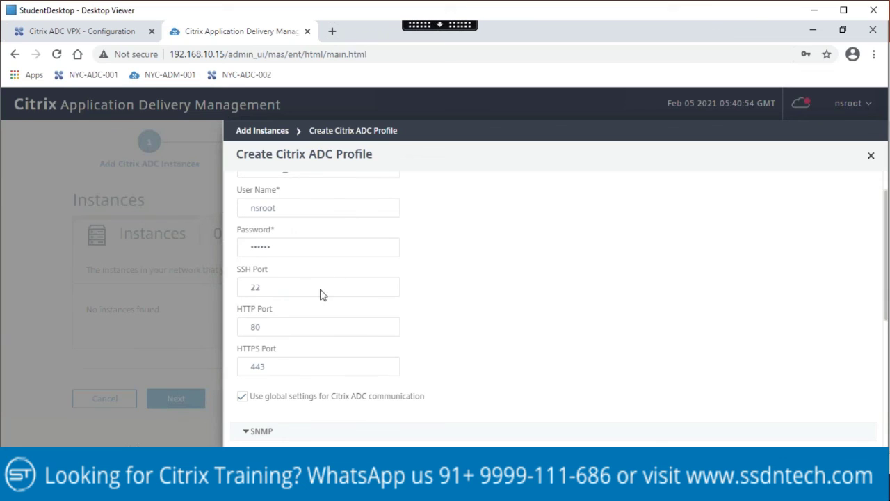
scroll(363, 303, "down", 2)
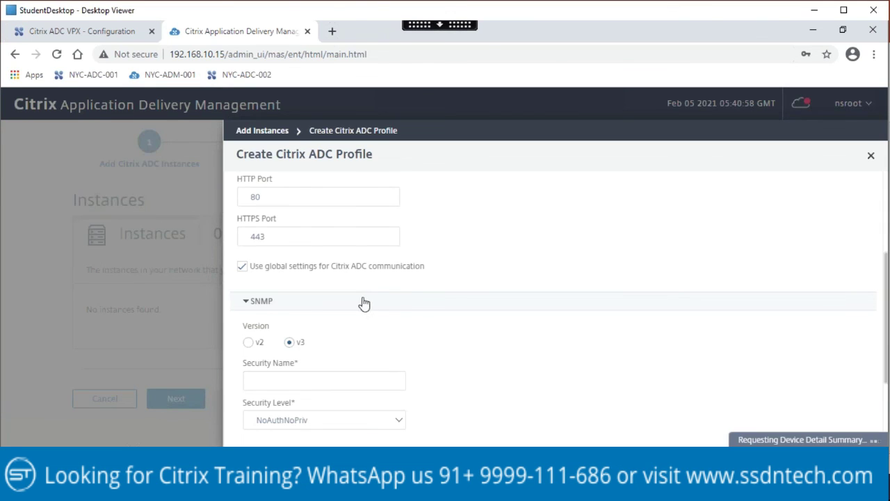
scroll(413, 325, "down", 1)
left_click(281, 313)
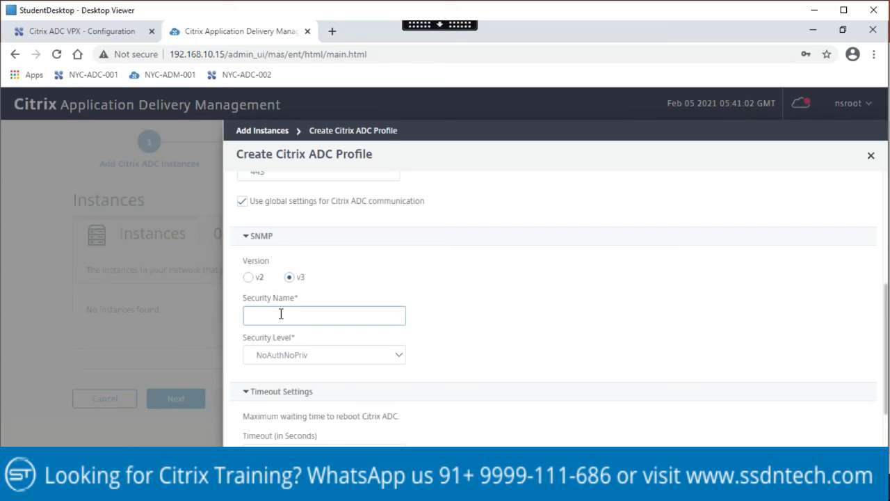
type("Public")
Step: Check the security name against the lab manual and review the profile form
key("alt+Tab")
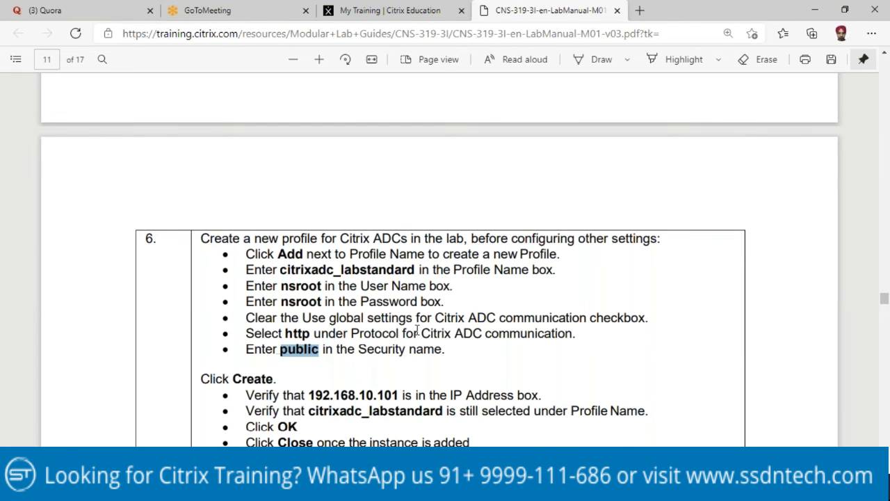
scroll(398, 353, "up", 1)
key("alt+Tab")
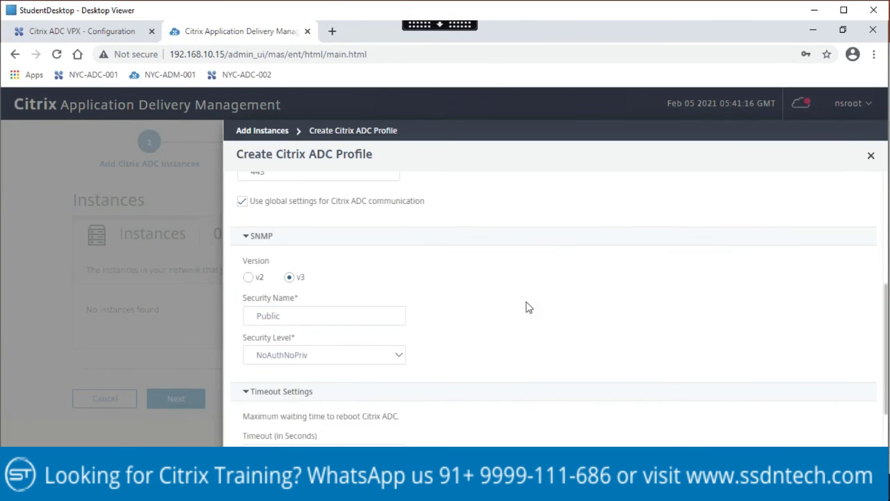
scroll(526, 307, "up", 4)
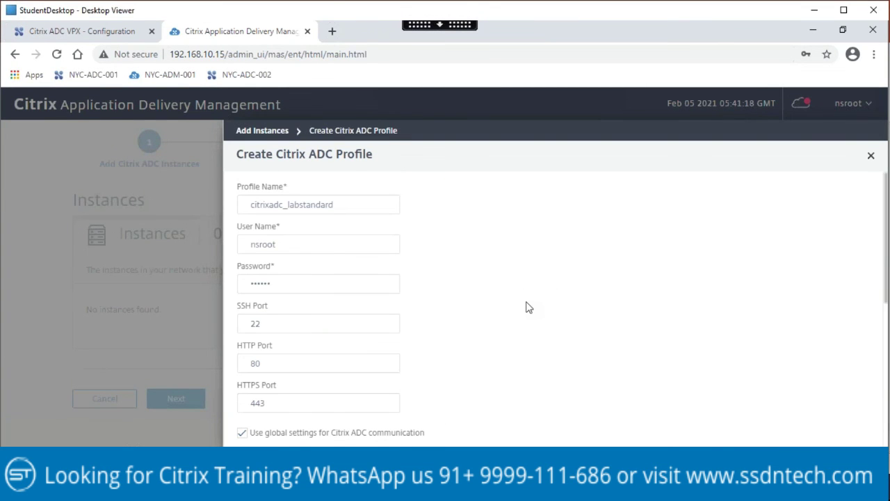
scroll(526, 307, "down", 5)
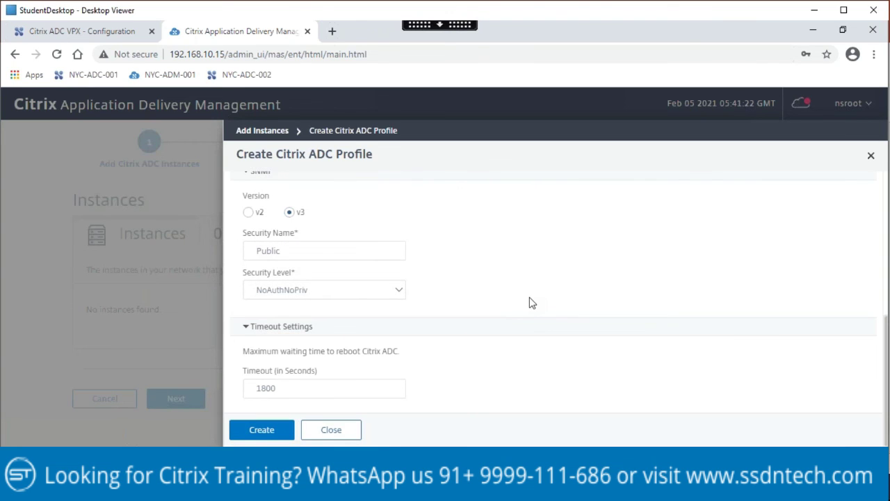
scroll(531, 306, "up", 3)
scroll(531, 308, "up", 2)
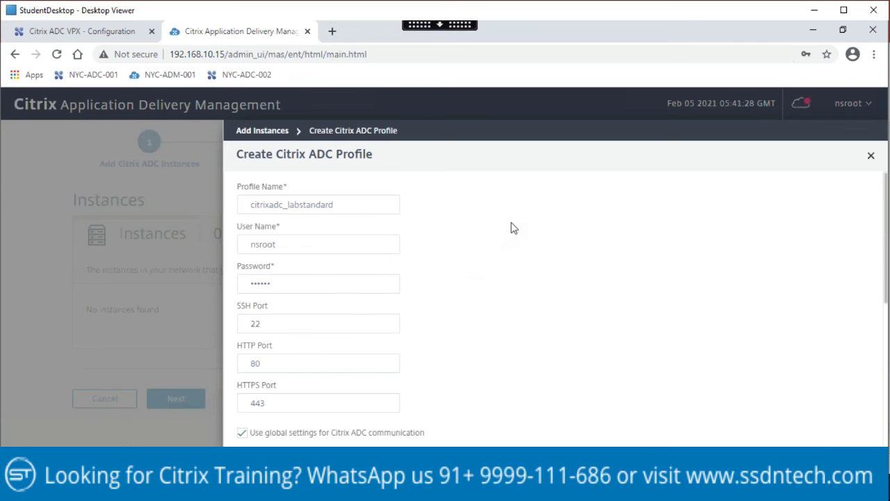
scroll(513, 229, "down", 1)
Step: Uncheck 'Use global settings for Citrix ADC communication', keeping protocol http and ports 22/80/443
scroll(513, 228, "down", 1)
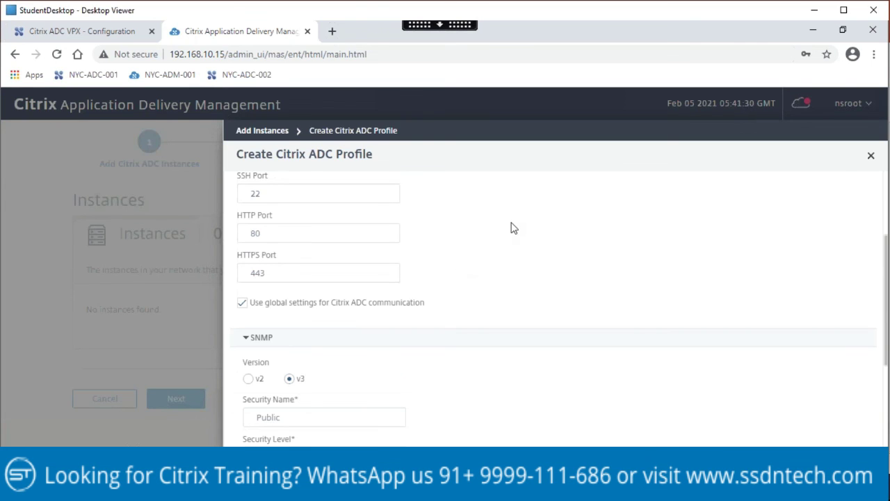
left_click(242, 303)
scroll(542, 270, "down", 2)
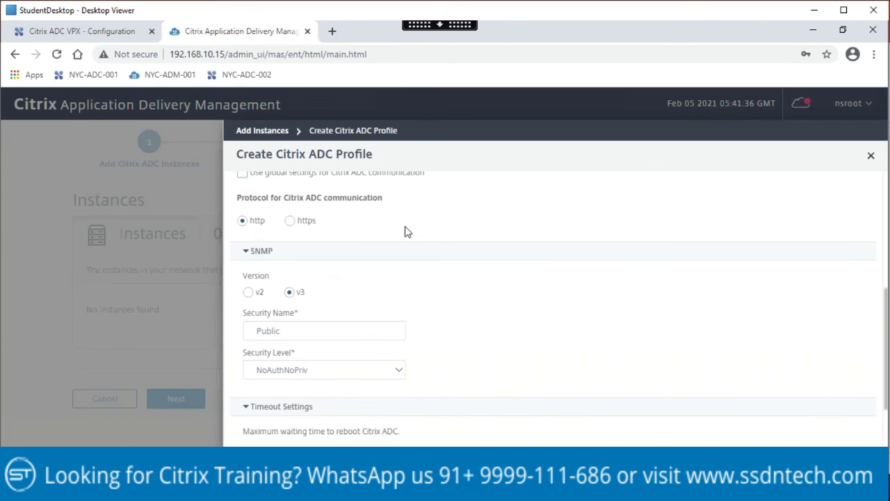
scroll(406, 231, "up", 2)
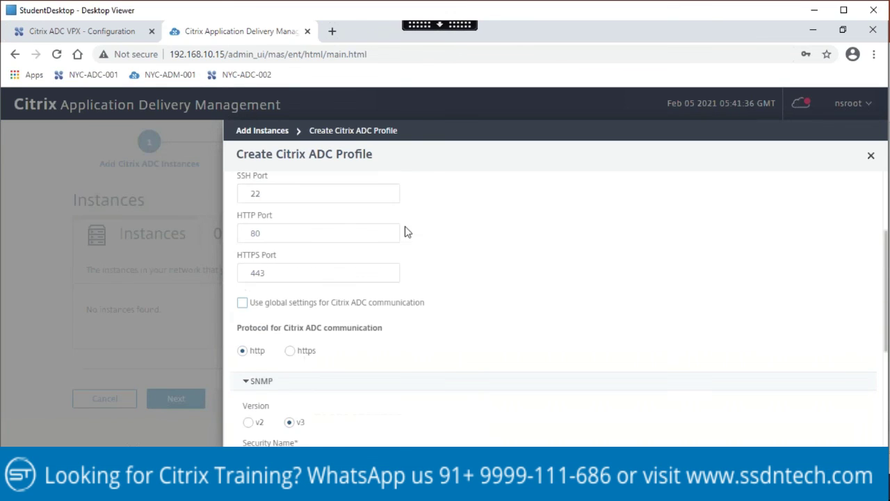
left_click(242, 304)
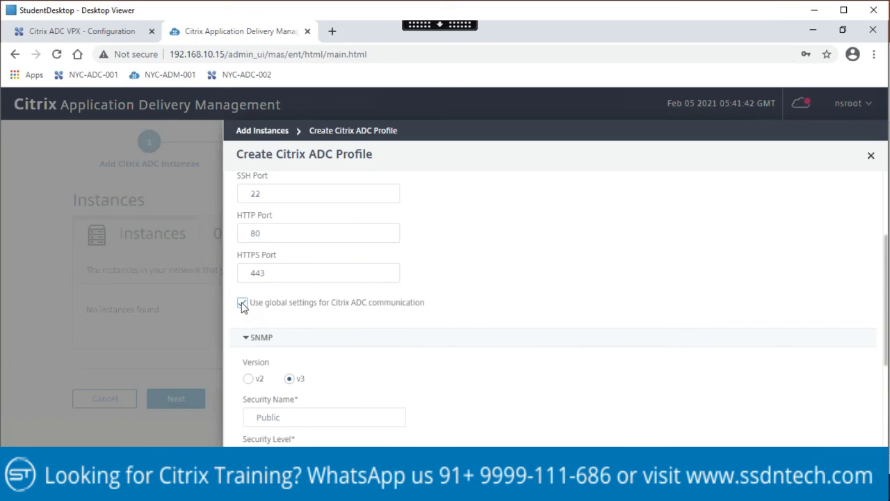
left_click(243, 303)
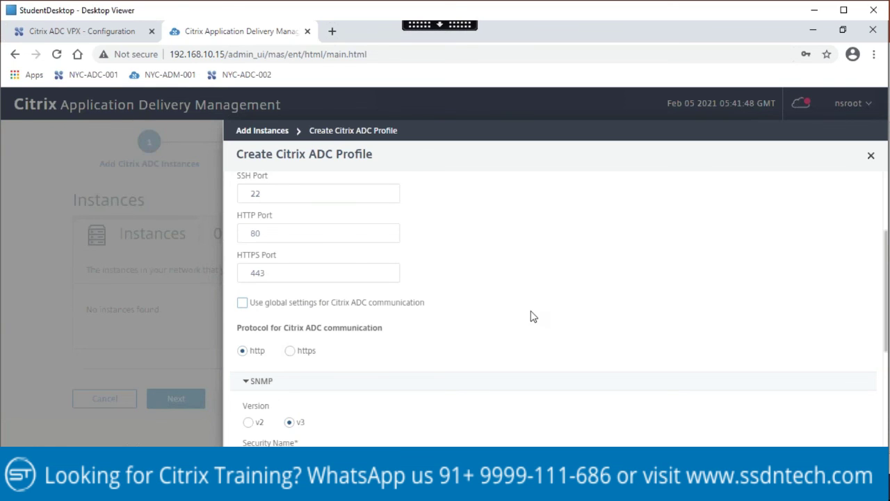
scroll(533, 314, "down", 2)
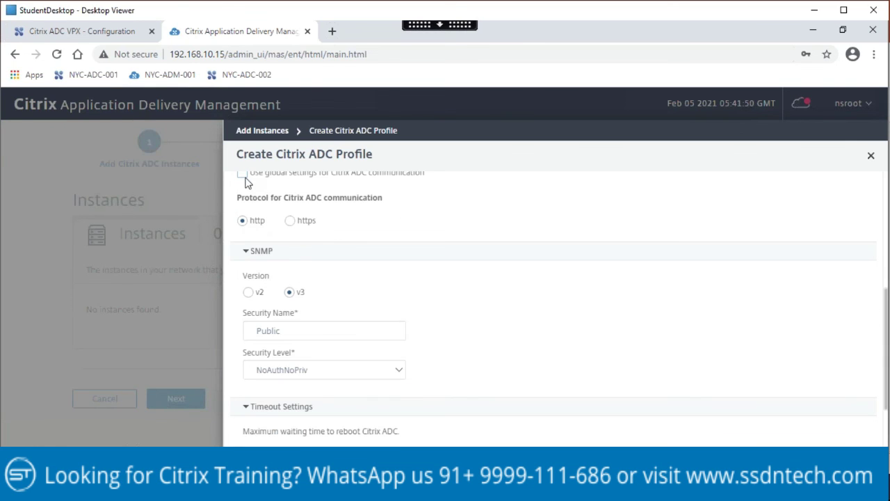
Step: In the lab manual, highlight step 6's global-settings instruction and scroll down toward the Create steps
mouse_move(322, 487)
left_click(324, 384)
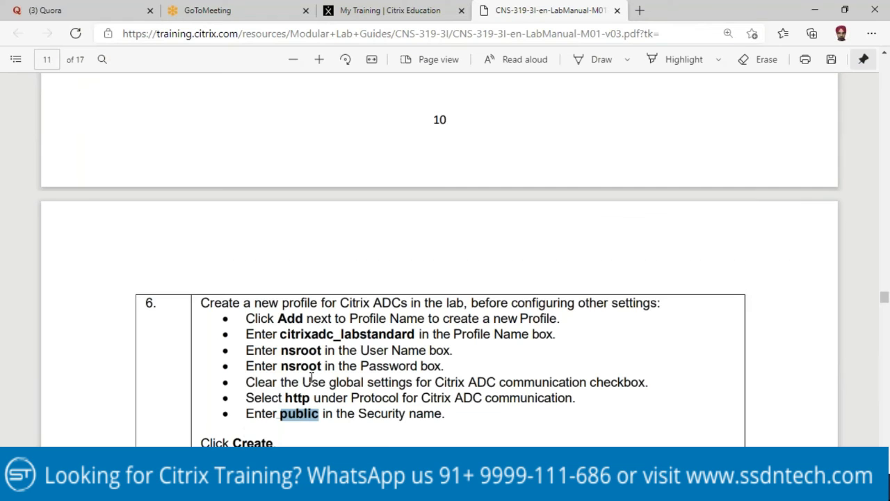
left_click_drag(311, 384, 657, 381)
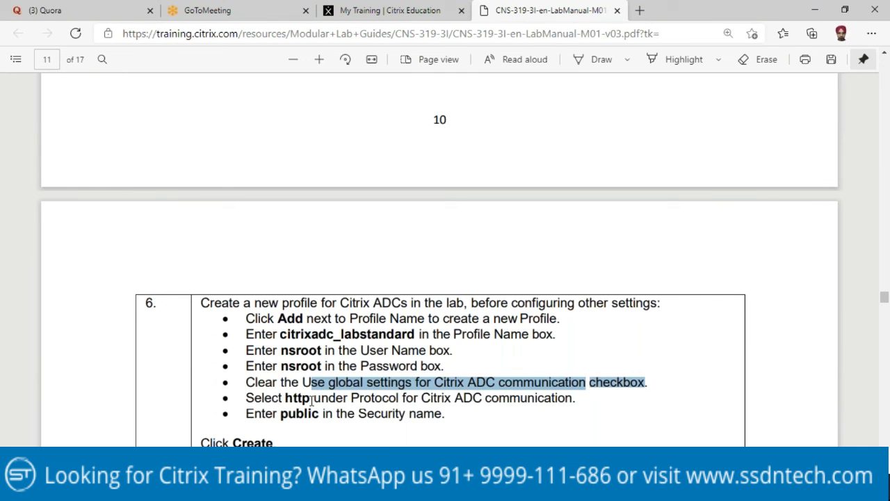
left_click(319, 427)
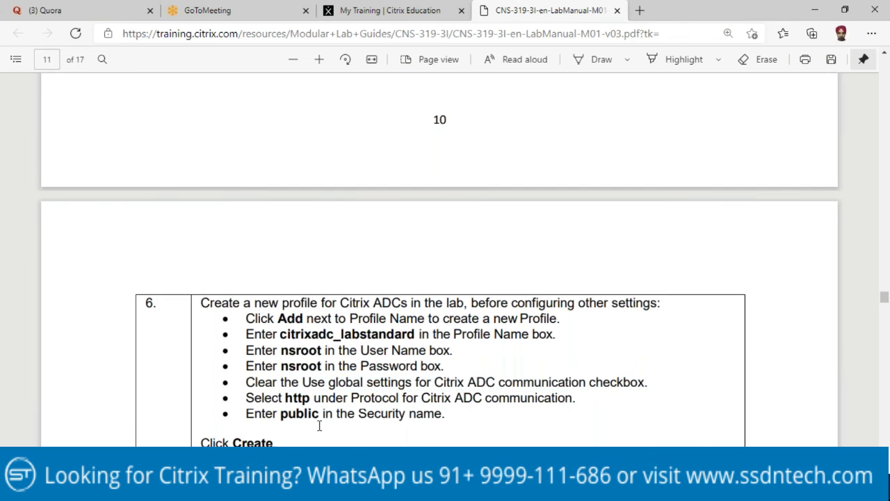
scroll(320, 426, "down", 3)
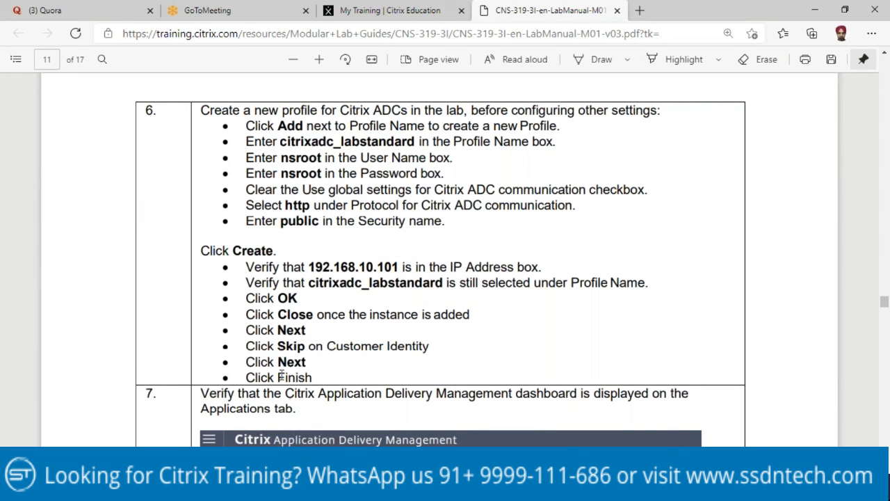
Step: Create the citrixadc_labstandard profile, decline Chrome's save-password offer, and check IP 192.168.10.101
key("alt+Tab")
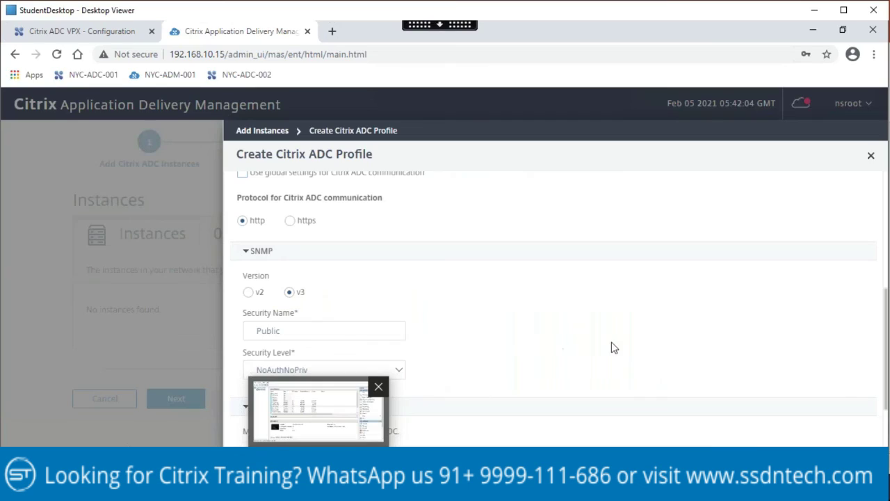
scroll(612, 344, "down", 2)
left_click(269, 431)
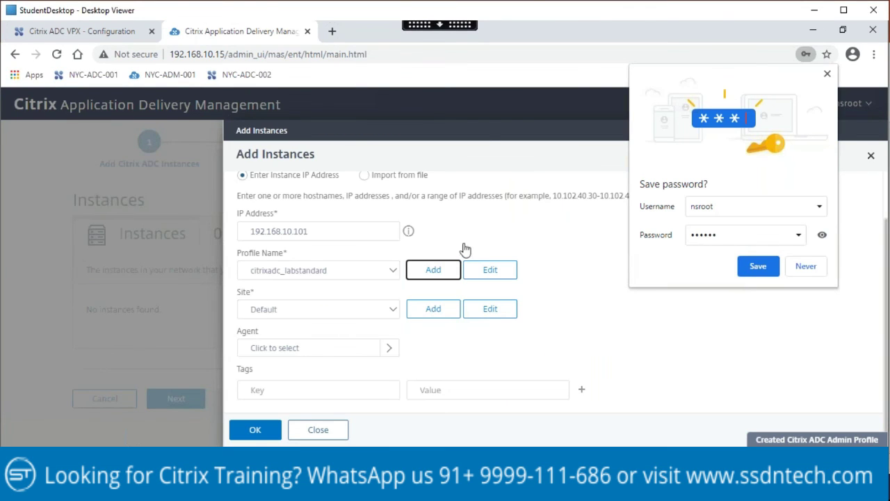
left_click(827, 75)
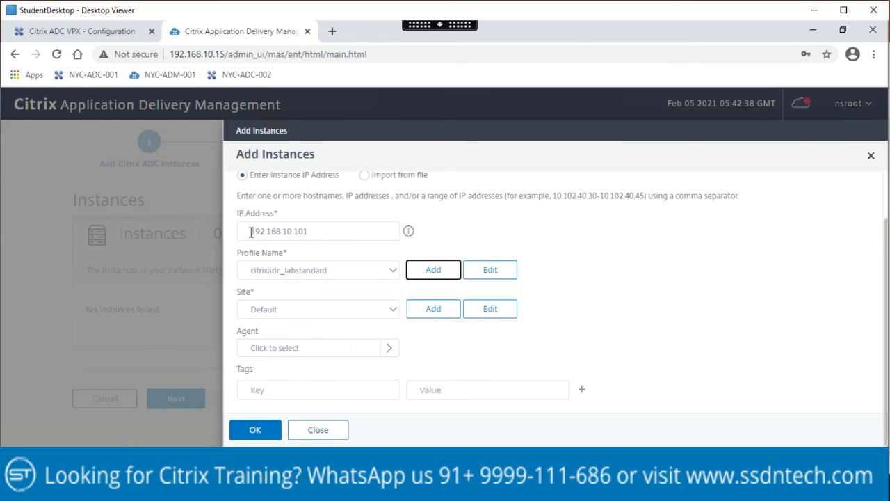
left_click_drag(251, 232, 320, 225)
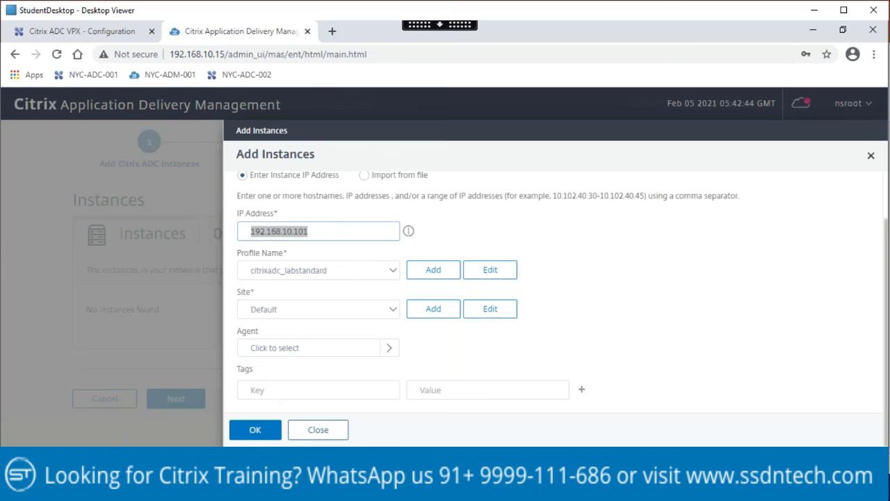
Step: Keep profile citrixadc_labstandard and site Default, then submit the 192.168.10.101 instance
left_click(317, 270)
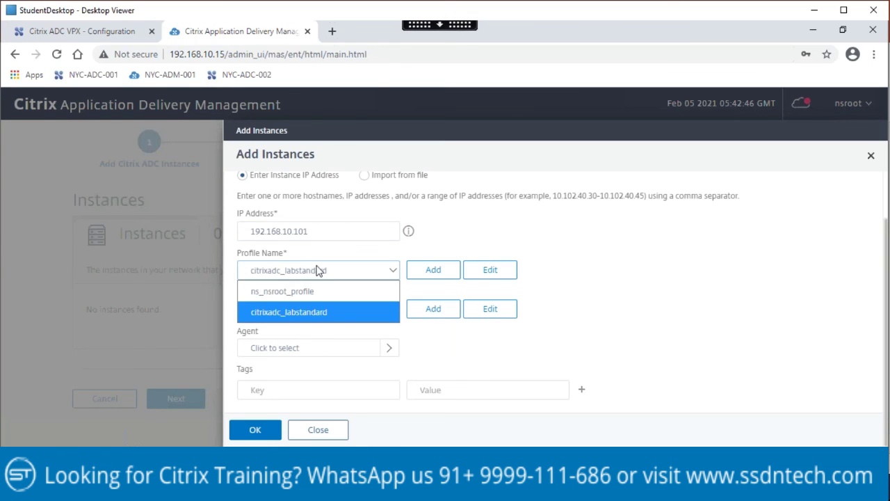
left_click(673, 320)
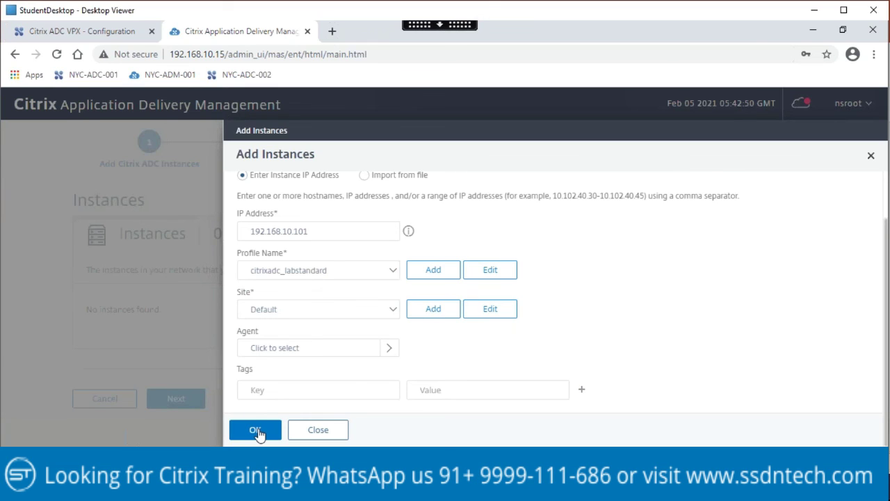
left_click(394, 311)
left_click(304, 330)
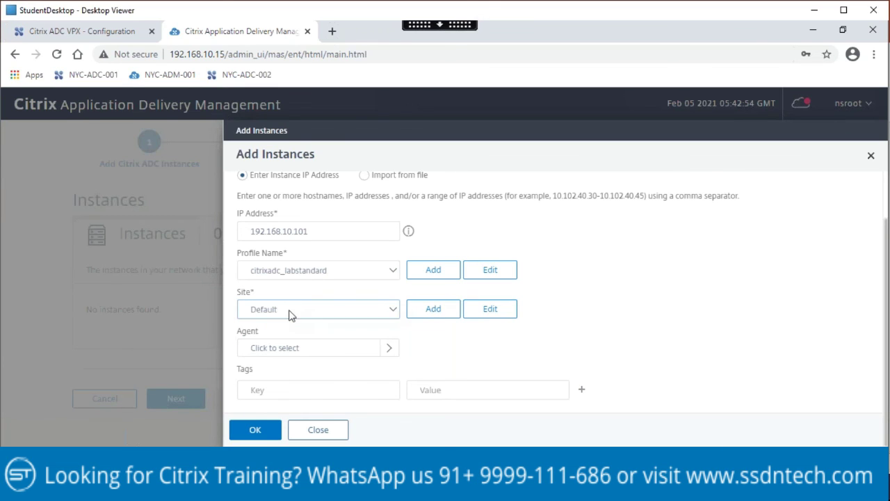
left_click(256, 430)
left_click(256, 432)
left_click(255, 431)
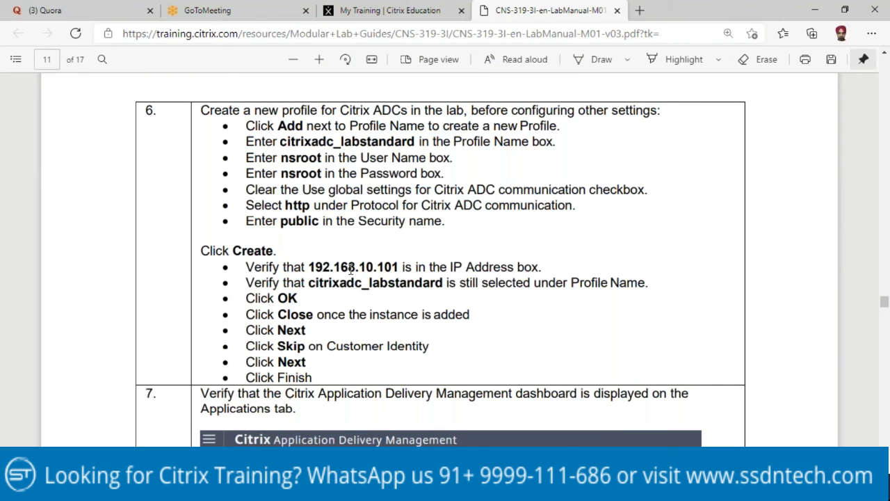
Step: Close the instance-added confirmation and advance the wizard to Customer Identity
scroll(352, 270, "down", 2)
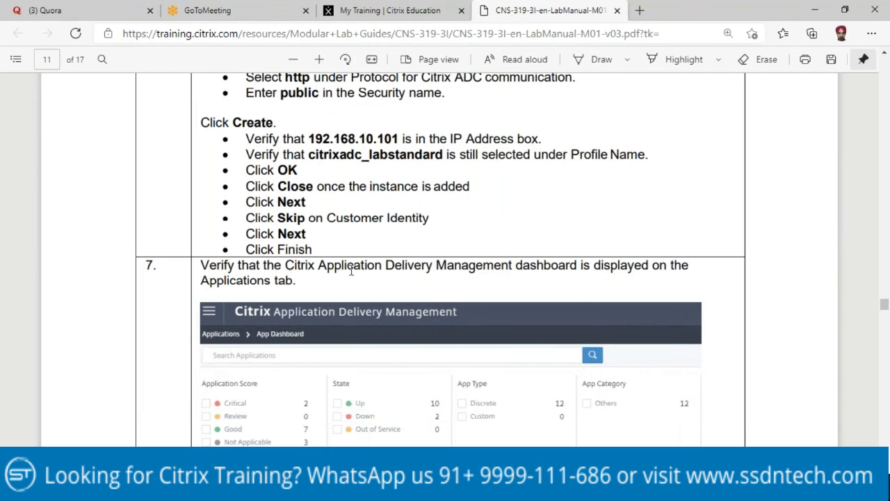
scroll(352, 272, "down", 3)
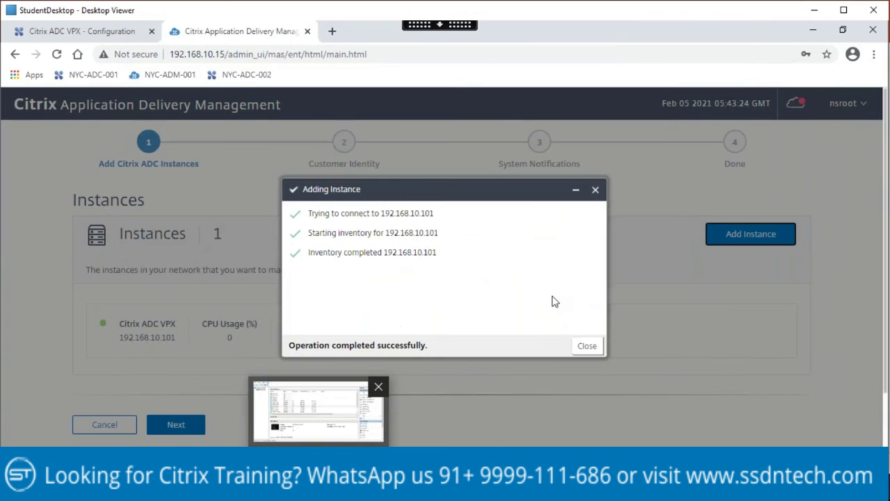
left_click(587, 345)
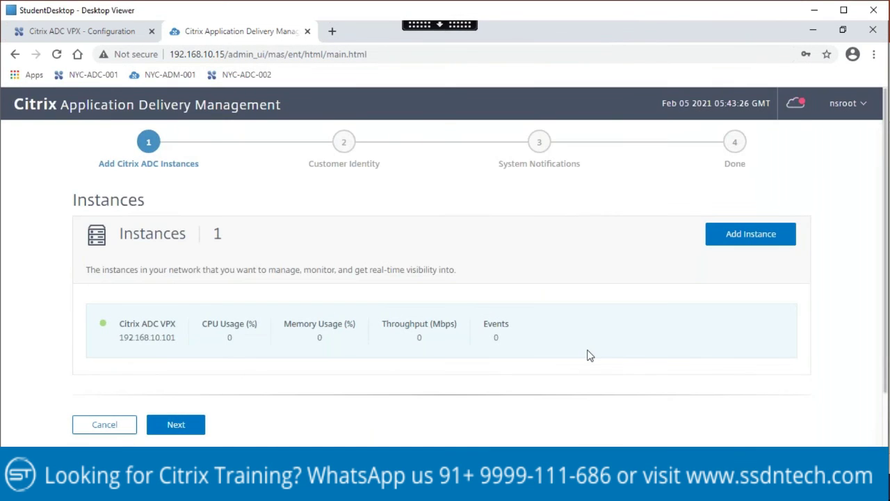
left_click(183, 425)
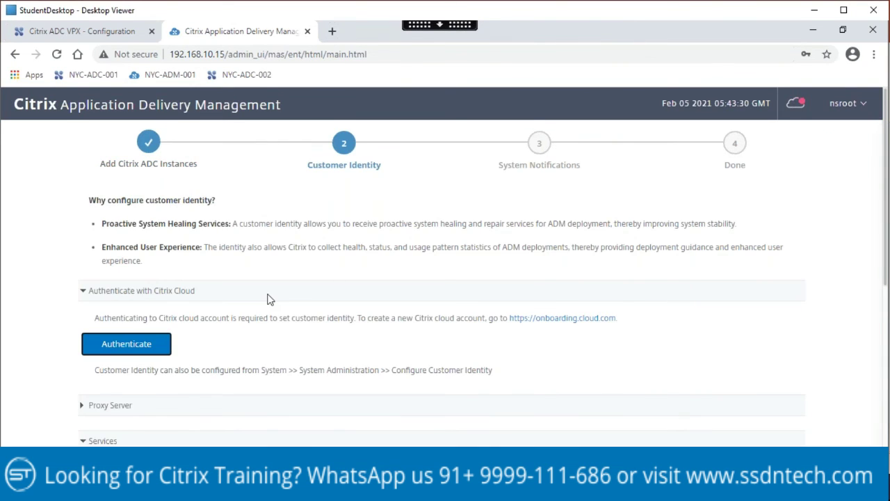
Step: Skip Customer Identity, check the manual, and move past System Notifications to Done
scroll(275, 320, "down", 6)
left_click(236, 362)
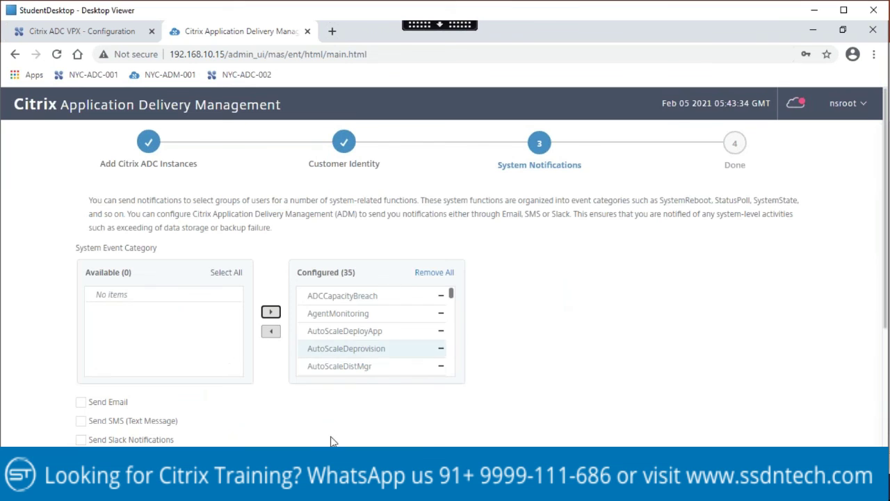
key("alt+Tab")
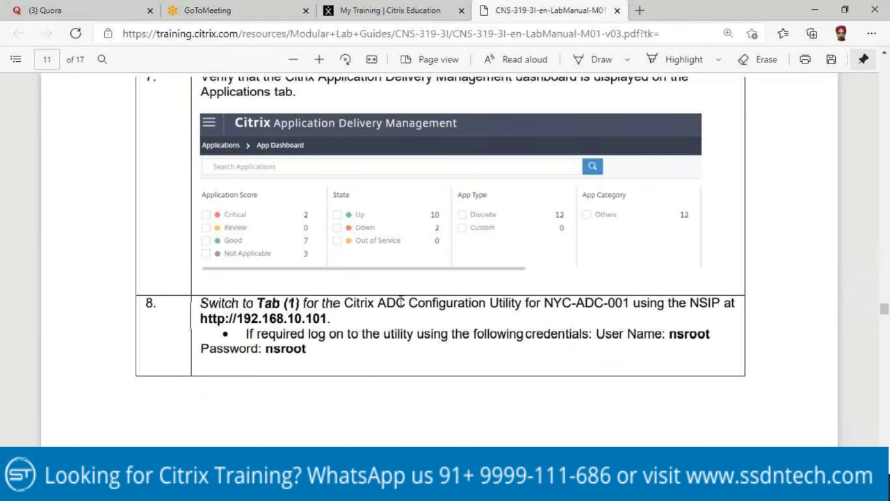
scroll(313, 317, "up", 5)
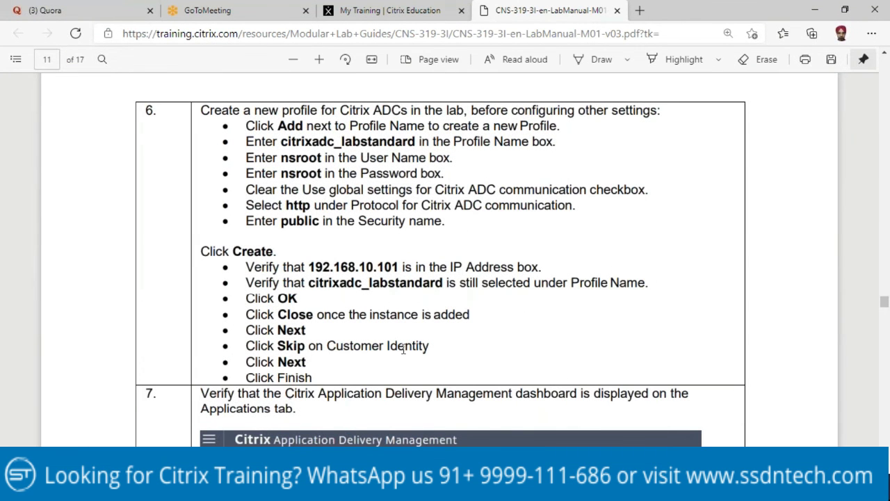
scroll(436, 344, "down", 3)
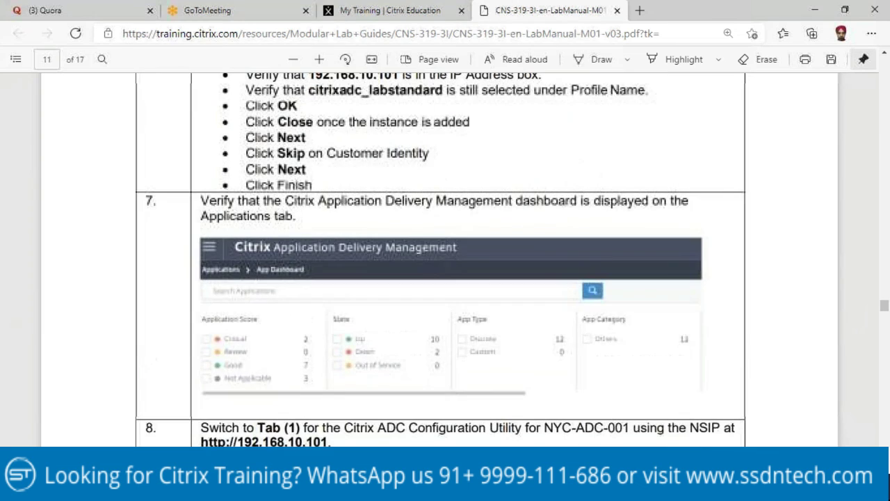
key("alt+Tab")
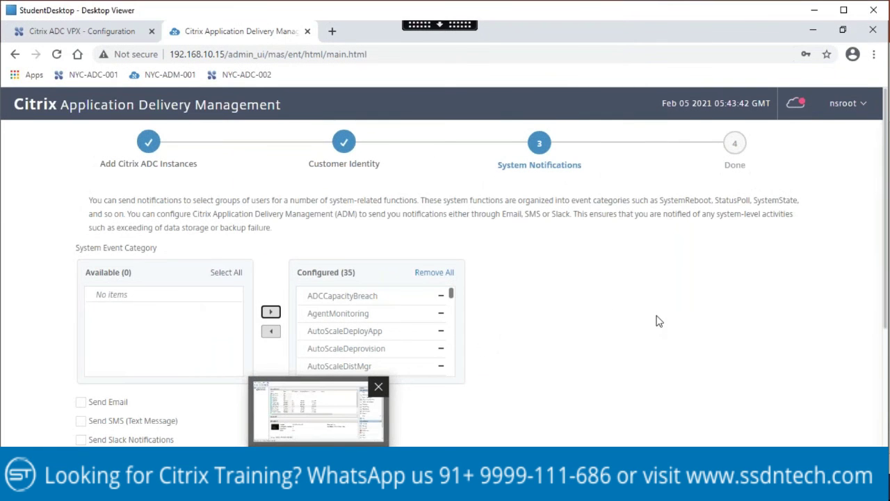
scroll(265, 320, "down", 3)
left_click(172, 365)
Step: Finish the wizard, dismiss the System Notifications, Memory Usage and CUXIP banners, then return to the manual
left_click(175, 369)
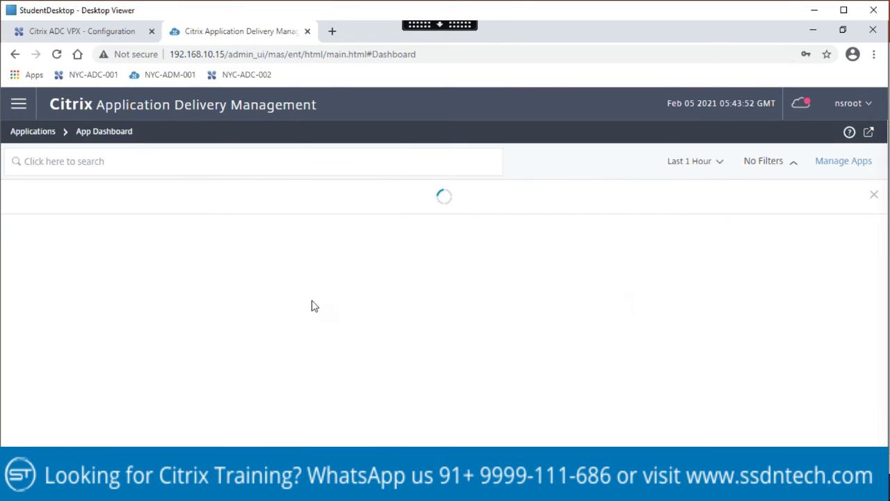
left_click(646, 225)
left_click(647, 187)
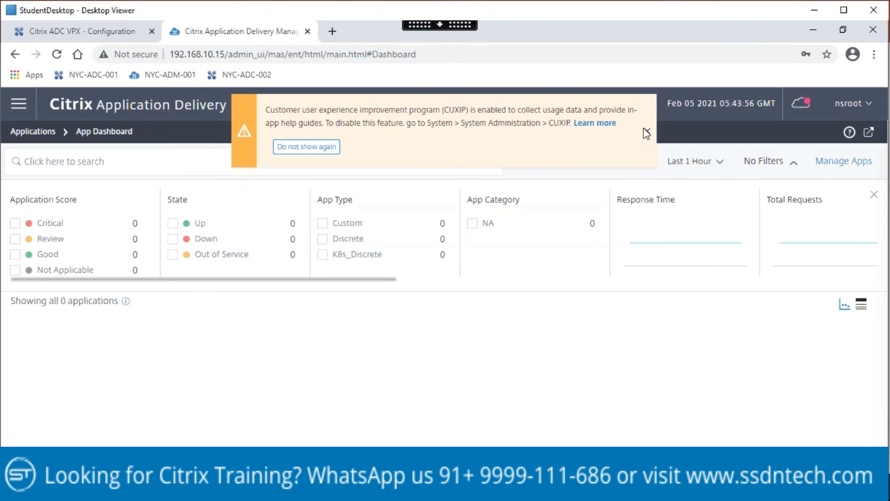
left_click(647, 131)
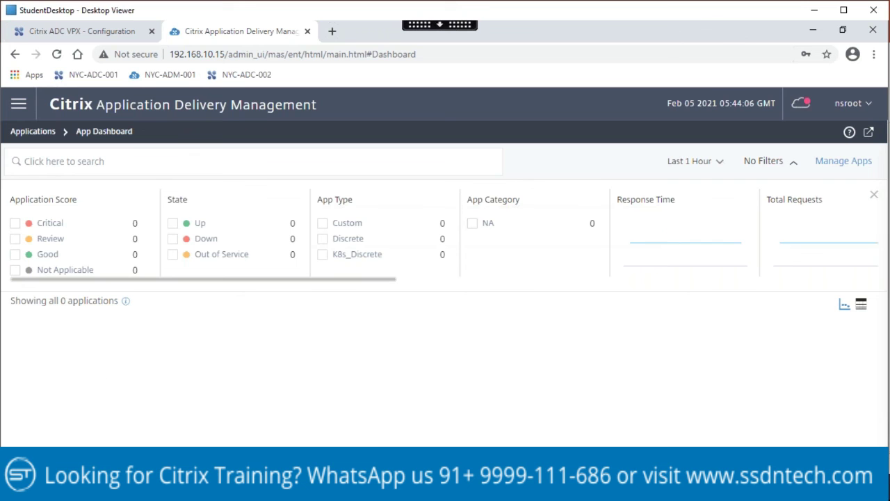
key("Print")
key("alt+Tab")
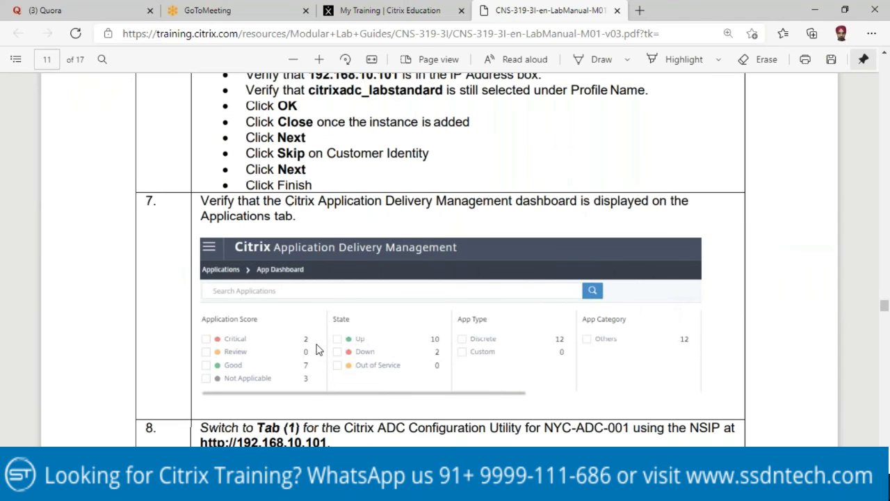
Step: Read manual steps 8 and 9 on page 12, then return to the lab desktop's ADM dashboard
scroll(316, 350, "down", 3)
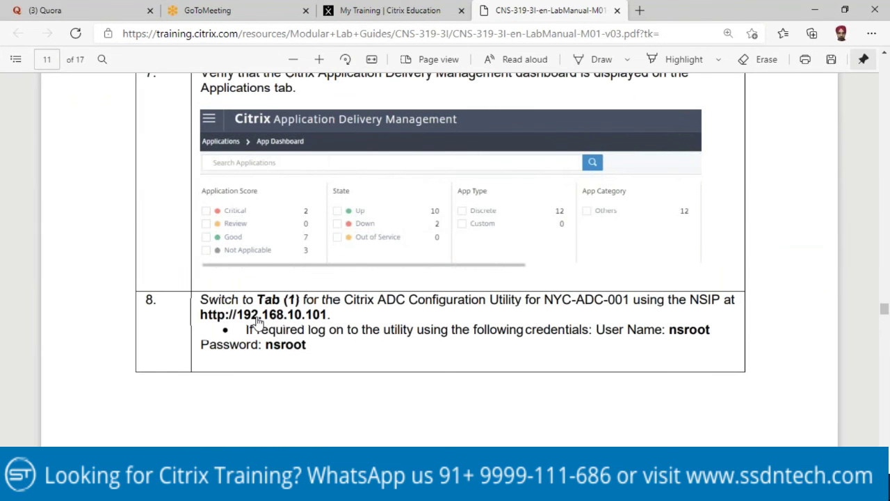
scroll(256, 317, "up", 3)
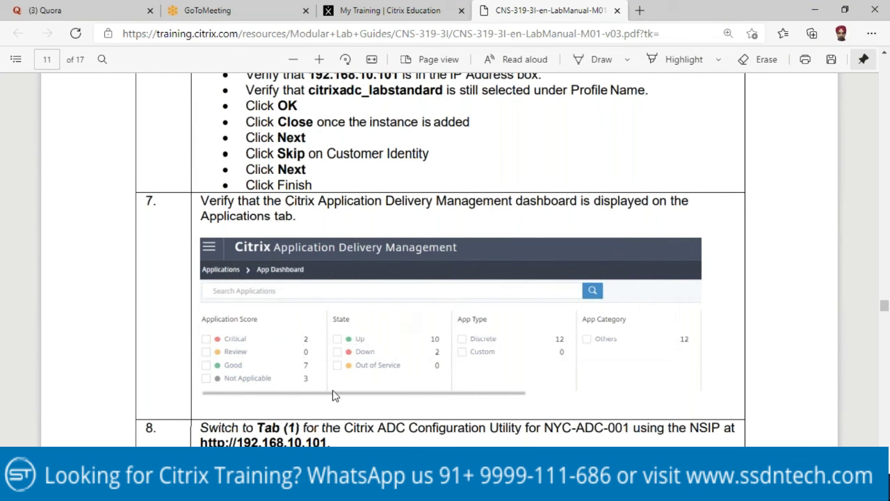
scroll(320, 388, "down", 2)
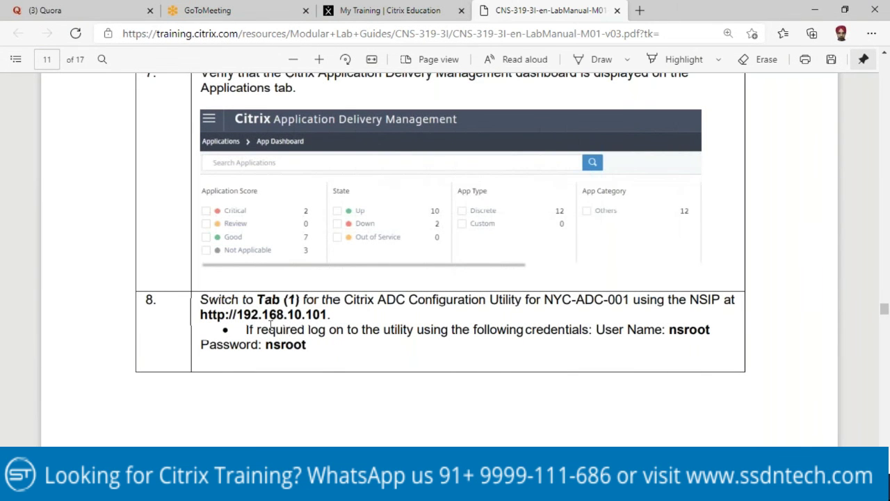
scroll(334, 358, "down", 4)
scroll(334, 358, "down", 5)
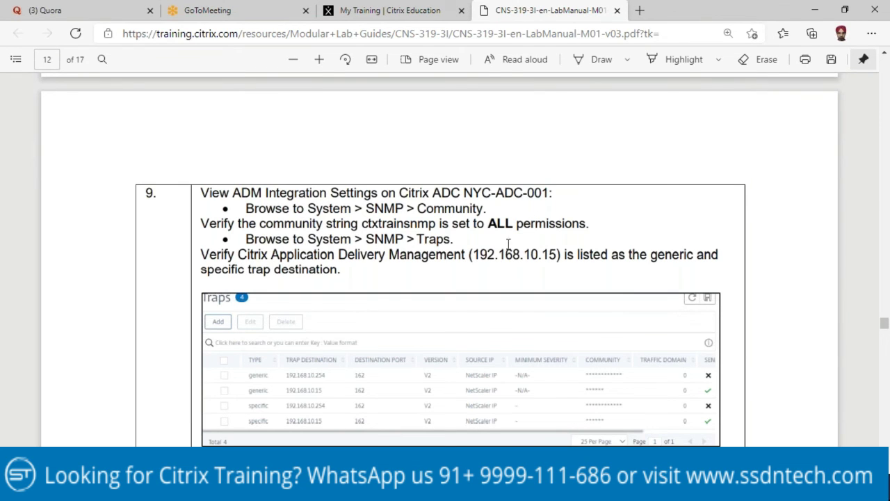
left_click(181, 489)
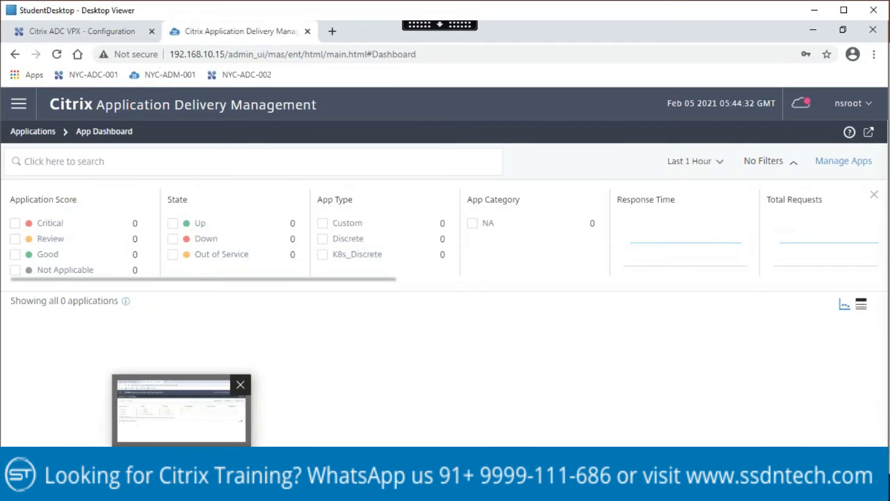
Step: Switch to the ADC Configuration Utility and review the lab manual's step 9 instructions
left_click(88, 33)
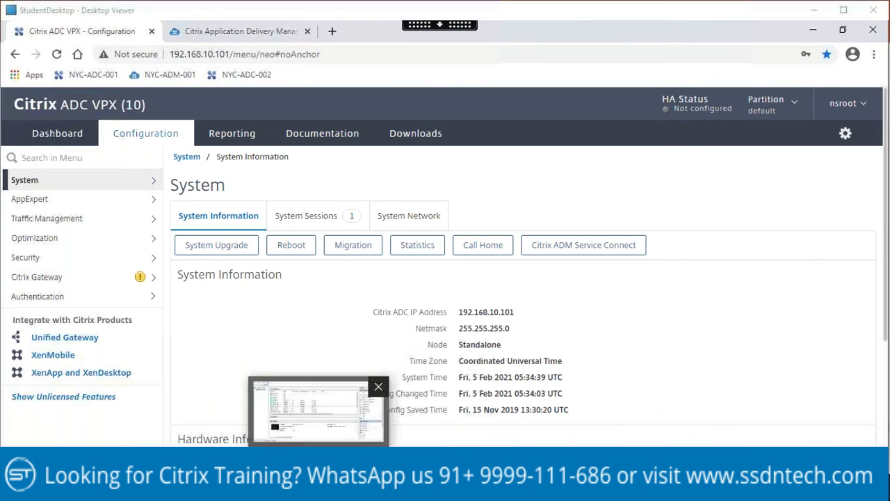
left_click(318, 410)
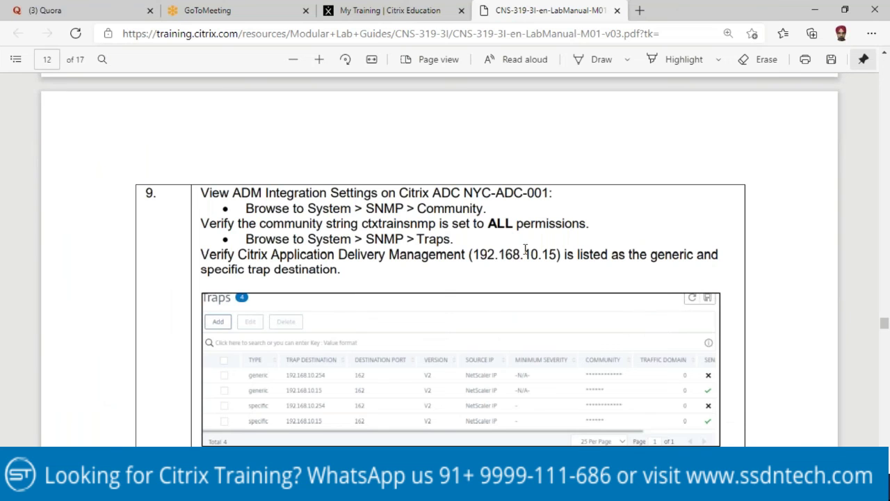
key("alt+Tab")
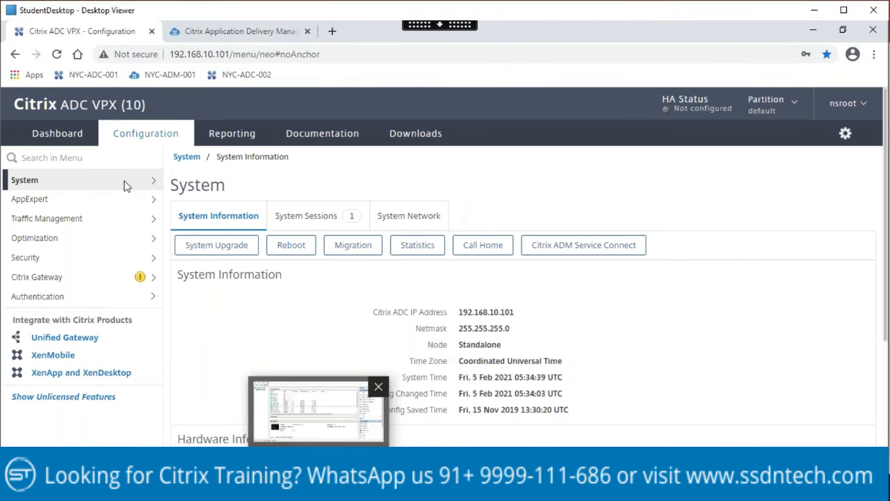
Step: Open System > SNMP > Community and confirm ctxtrainsnmp has ALL permissions
left_click(153, 183)
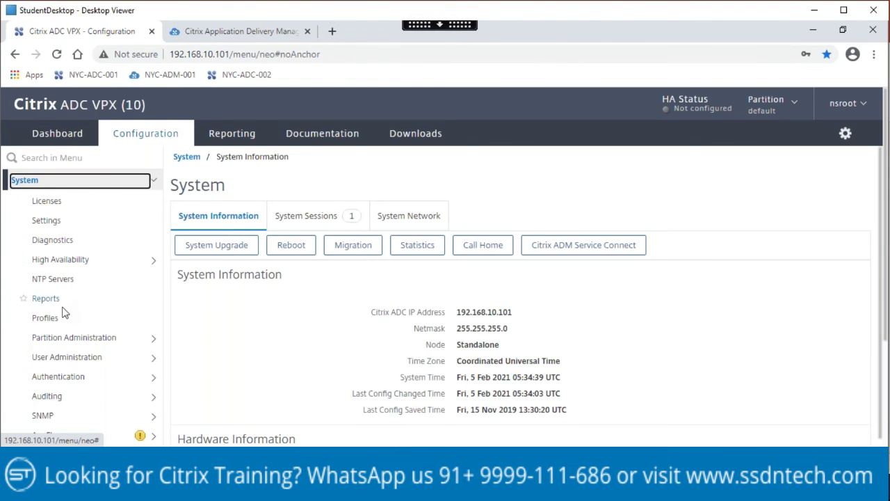
left_click(153, 416)
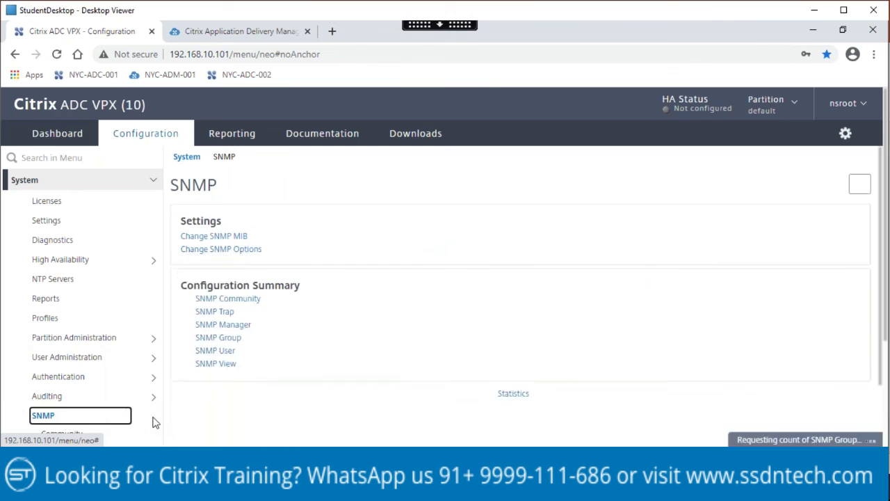
scroll(151, 418, "down", 3)
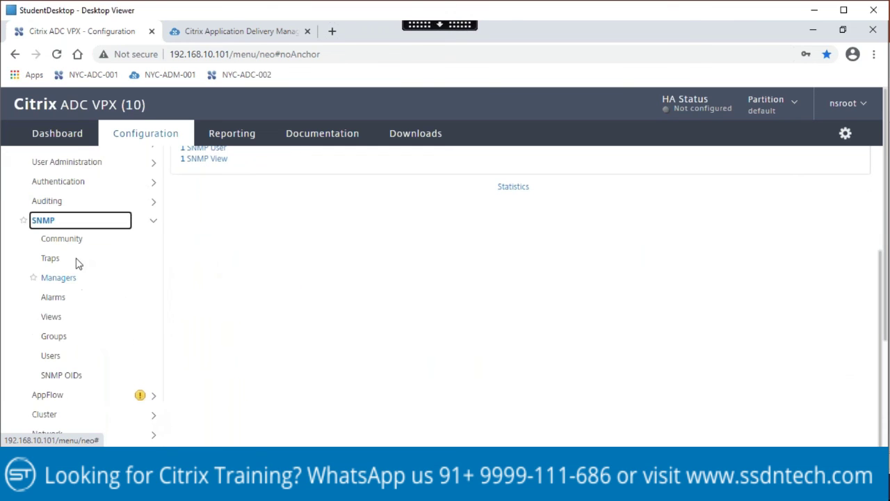
left_click(62, 242)
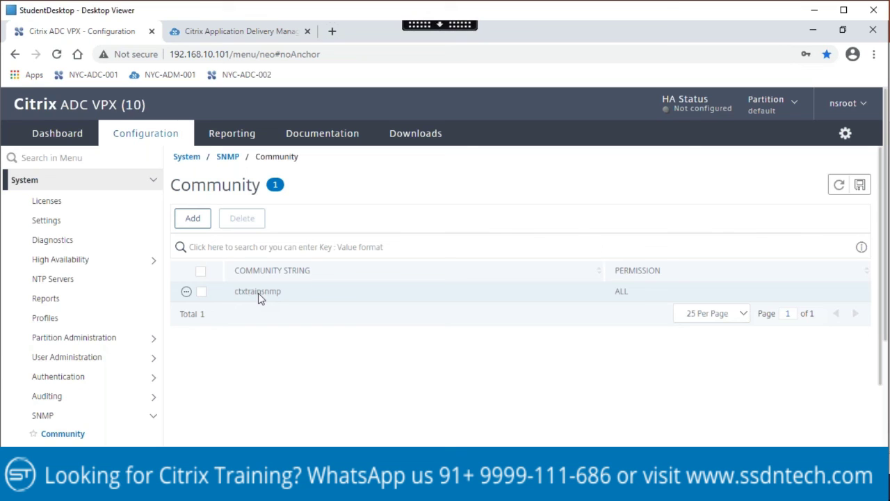
left_click(197, 295)
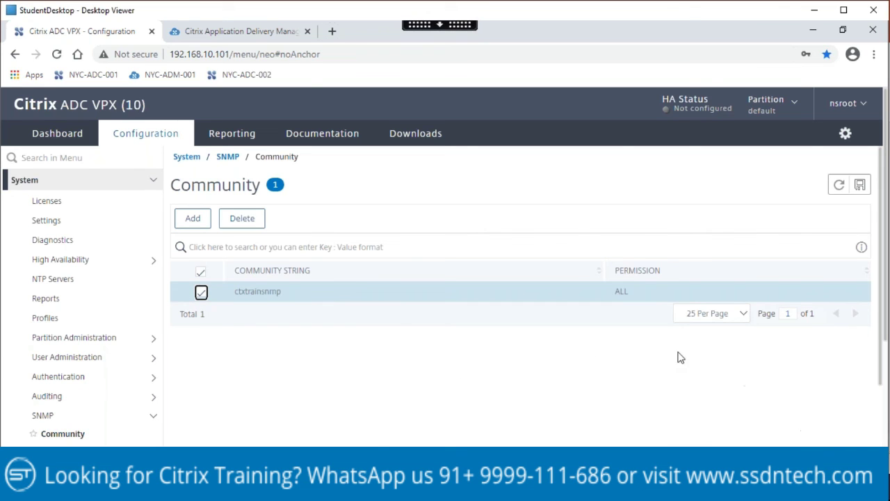
scroll(503, 369, "down", 1)
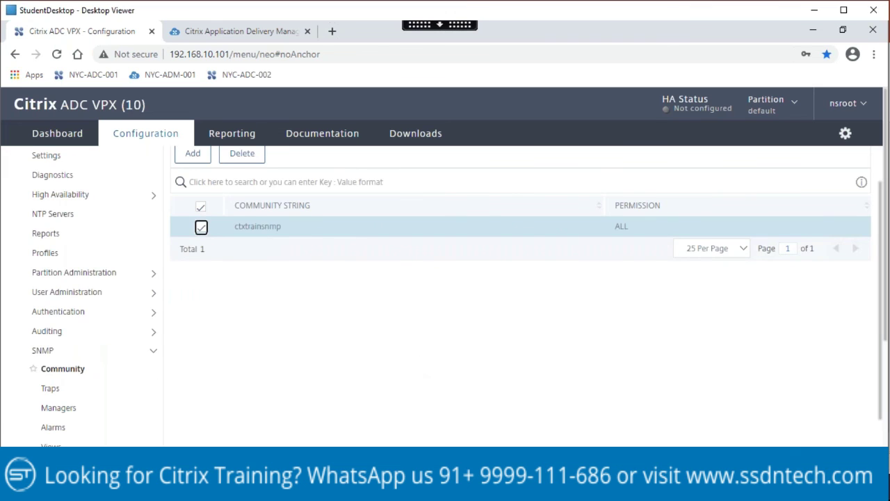
left_click(336, 402)
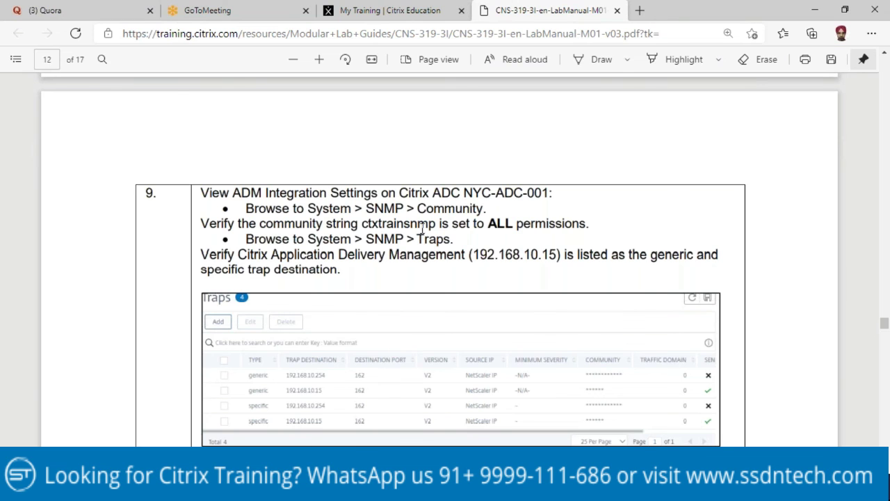
key("alt+Tab")
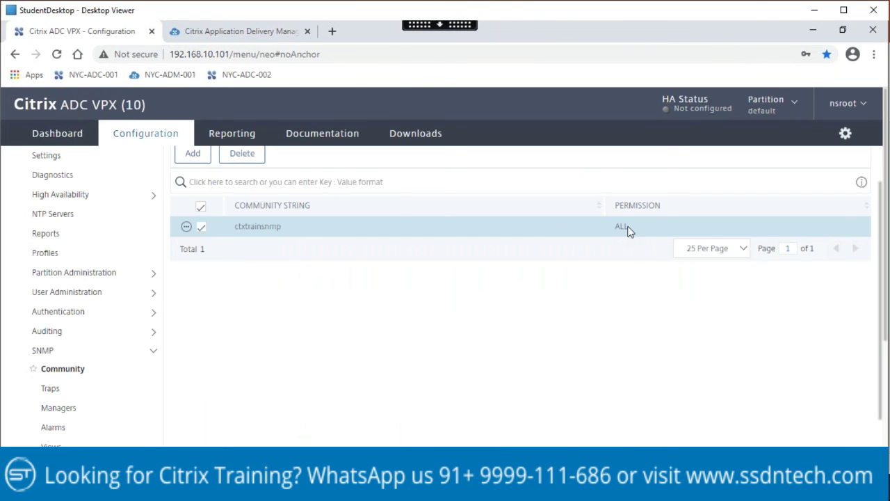
Step: Check that the SNMP Traps list shows 192.168.10.15 as generic and specific destination, matching the manual
left_click(80, 380)
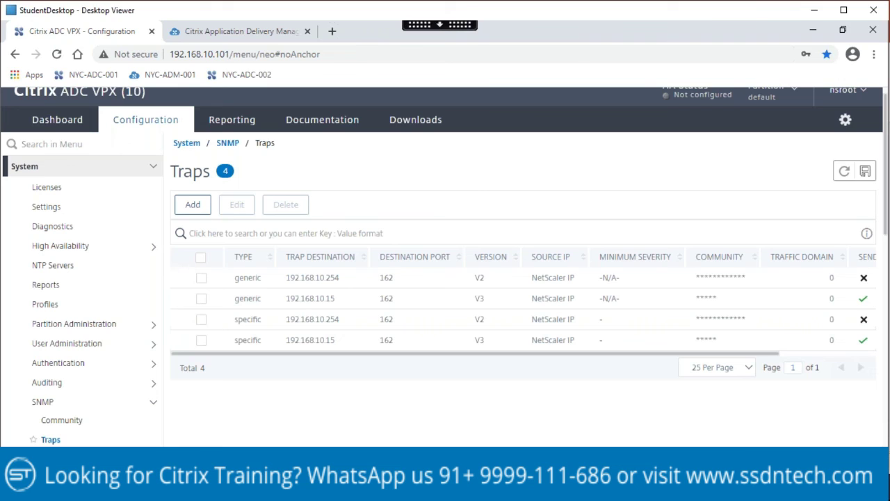
key("alt+Tab")
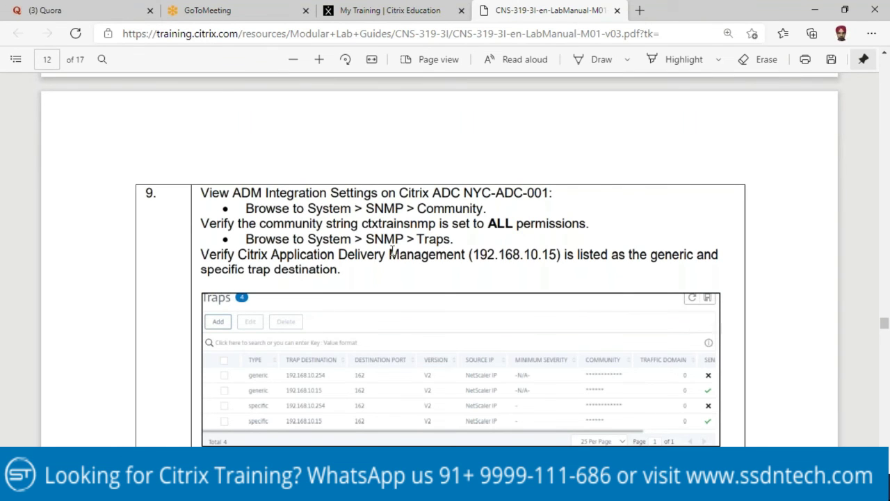
scroll(389, 258, "down", 3)
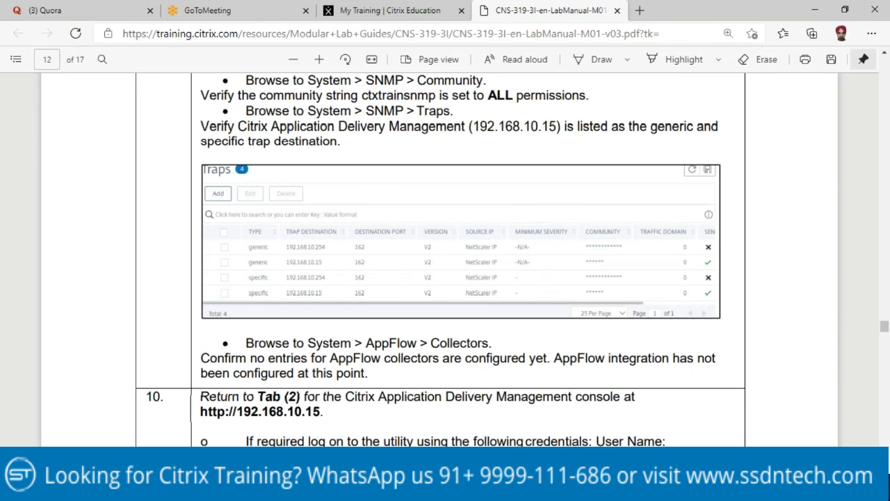
key("alt+Tab")
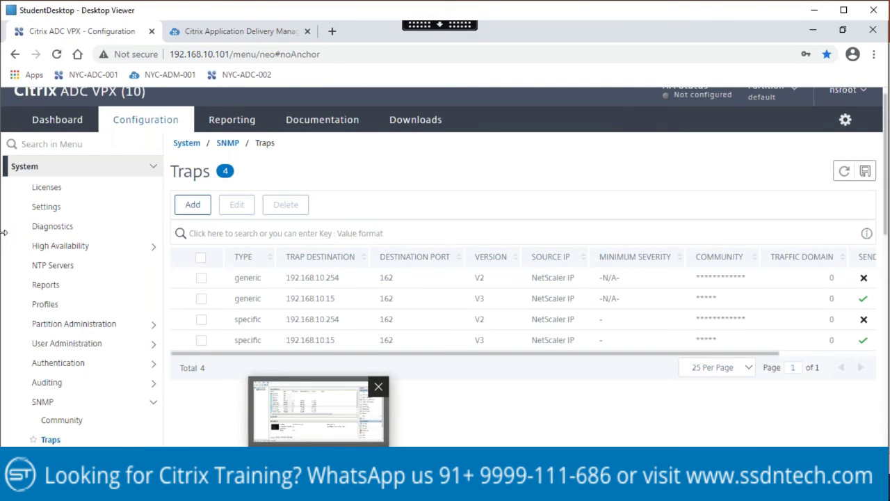
Step: Open System > AppFlow > Collectors and confirm the collectors list is empty
left_click(98, 207)
scroll(97, 207, "down", 3)
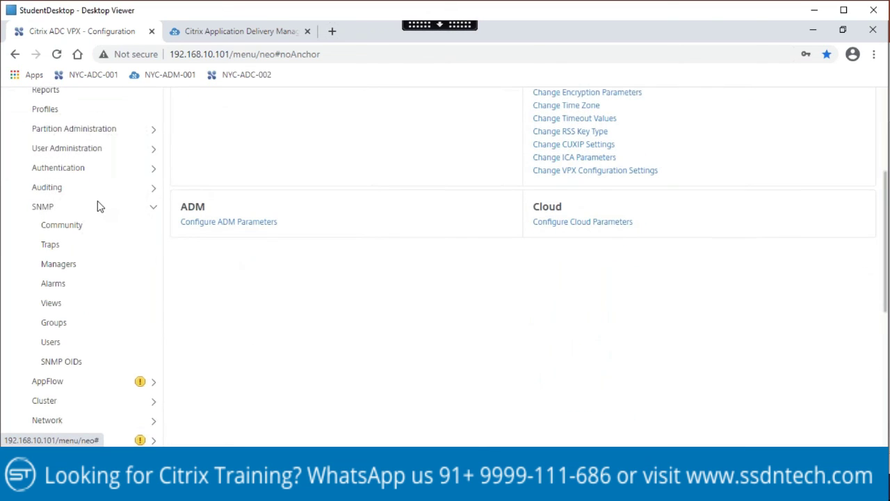
left_click(153, 383)
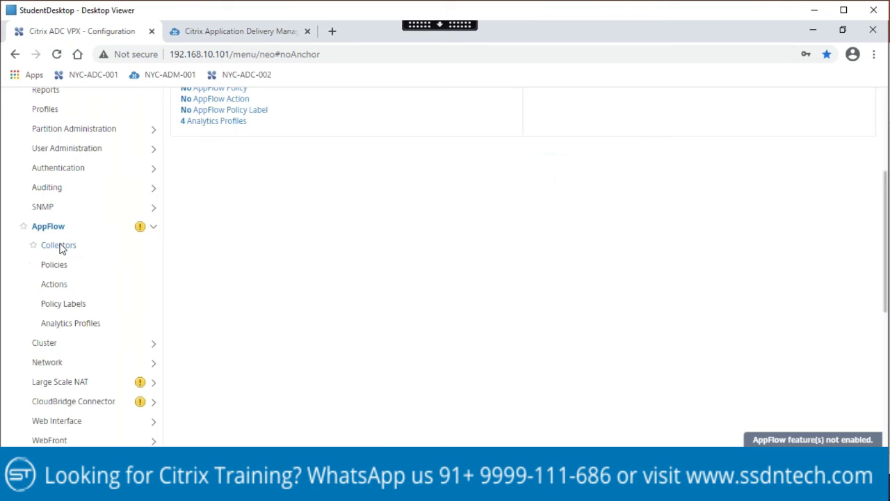
left_click(57, 245)
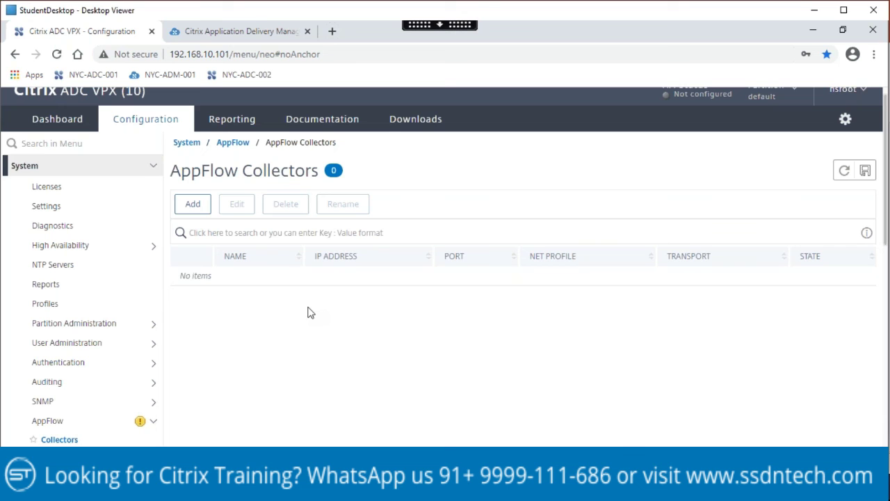
Step: Read the lab manual's next step, then return to the ADC console
key("alt+Tab")
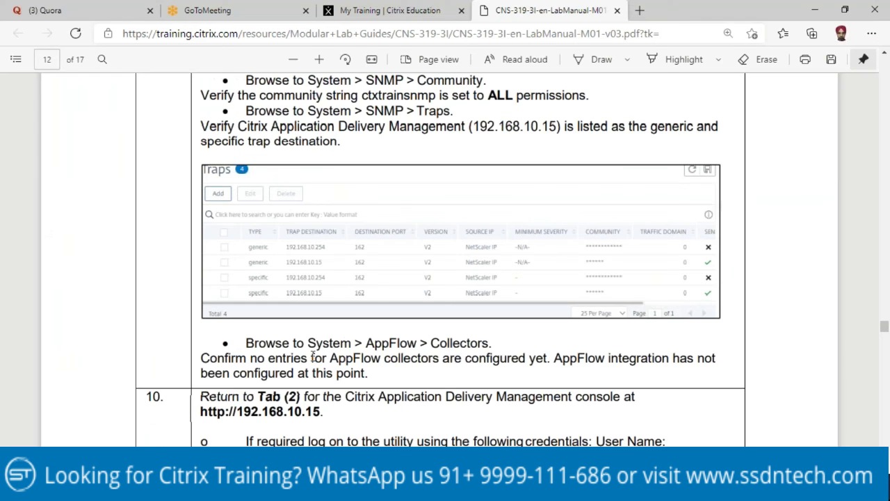
scroll(348, 342, "down", 3)
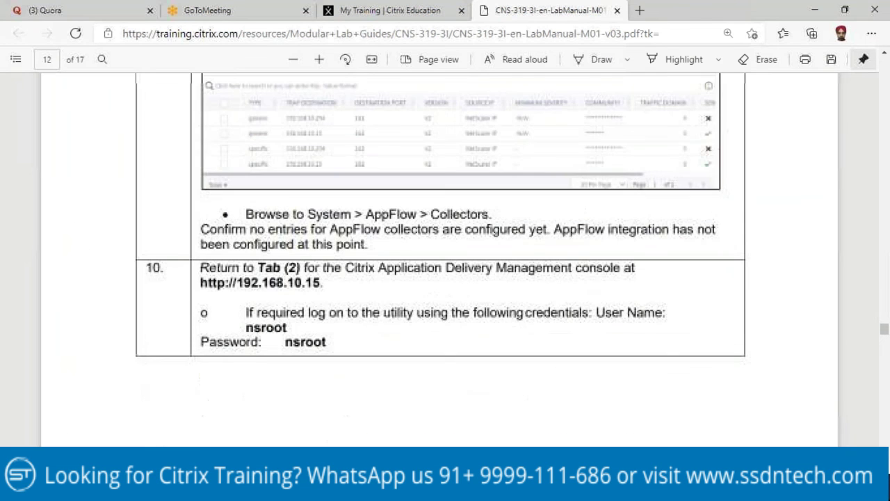
scroll(285, 315, "down", 10)
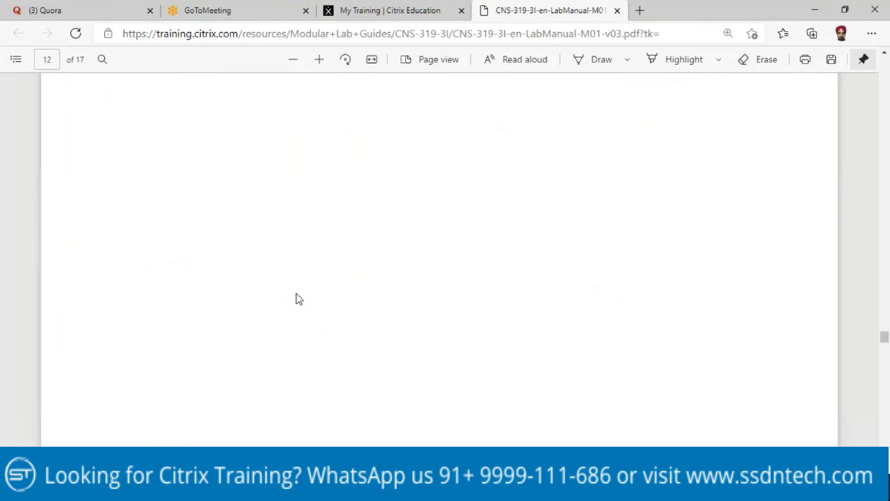
scroll(303, 311, "up", 1)
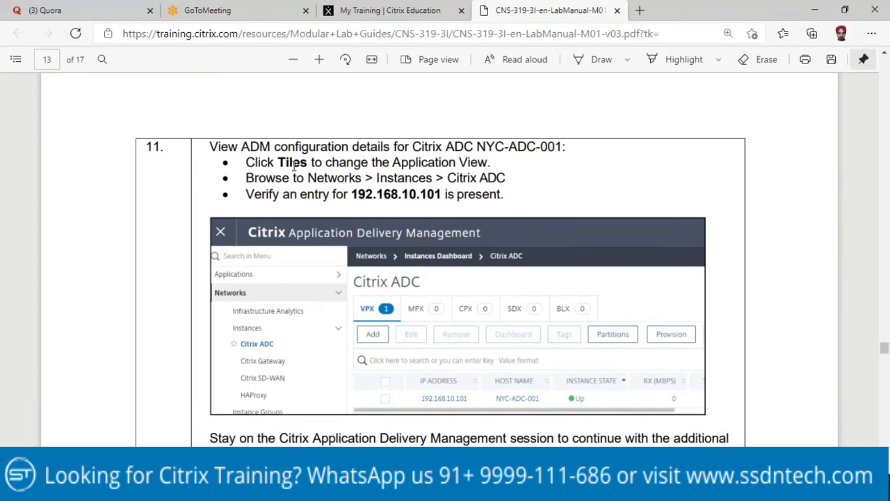
key("alt+Tab")
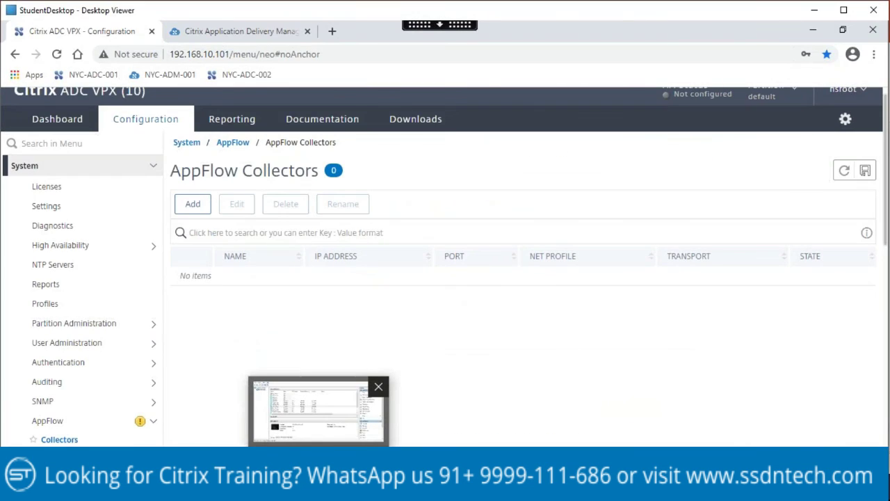
Step: In the ADM console, expand Networks to see instance 192.168.10.101, Up with score 100 Good
left_click(220, 35)
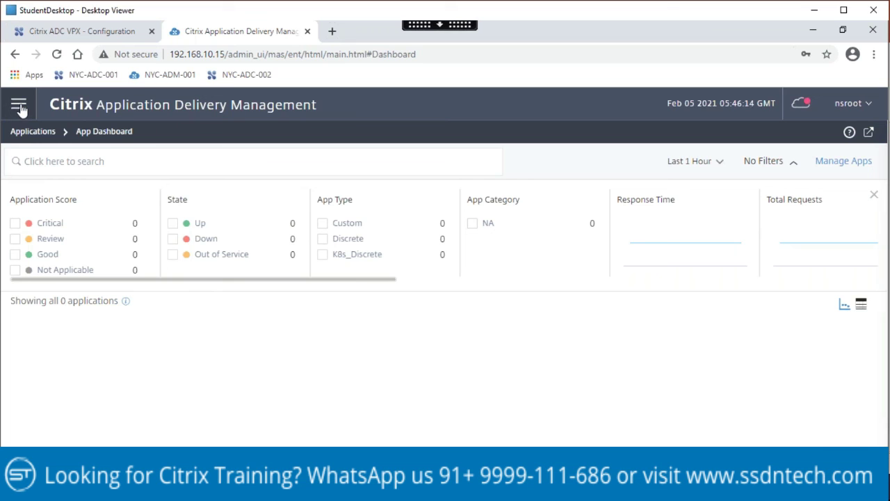
left_click(19, 106)
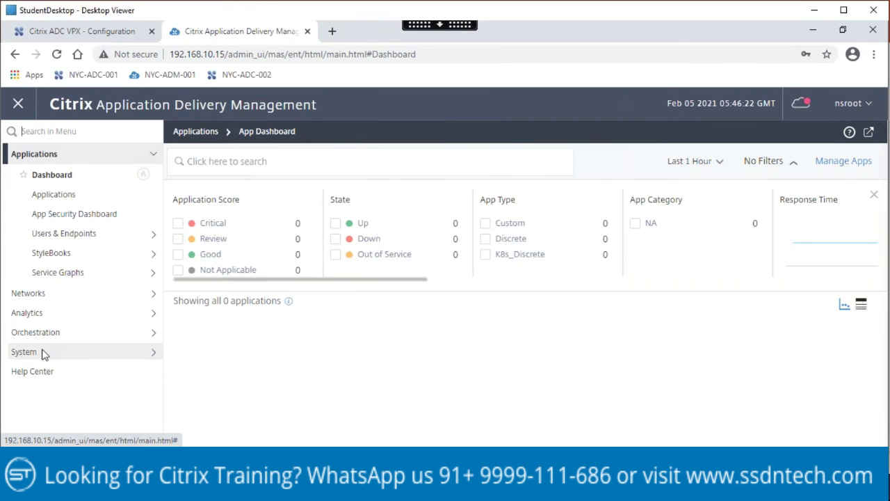
left_click(186, 490)
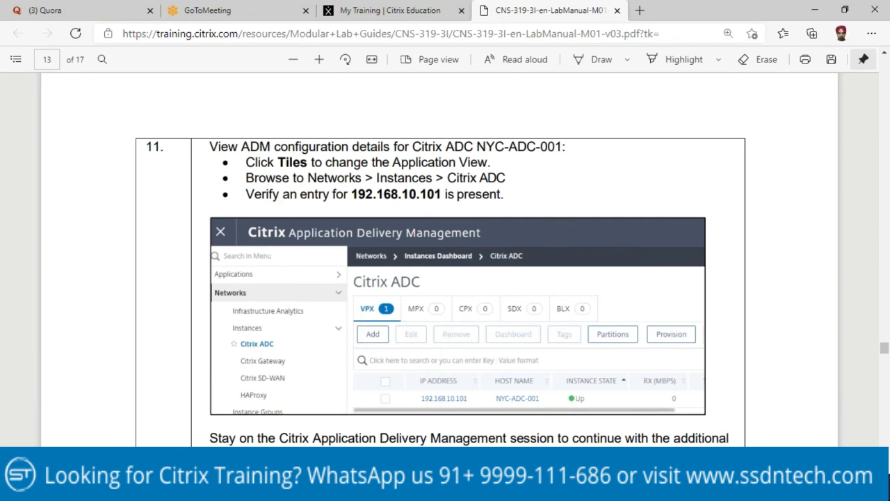
left_click(186, 490)
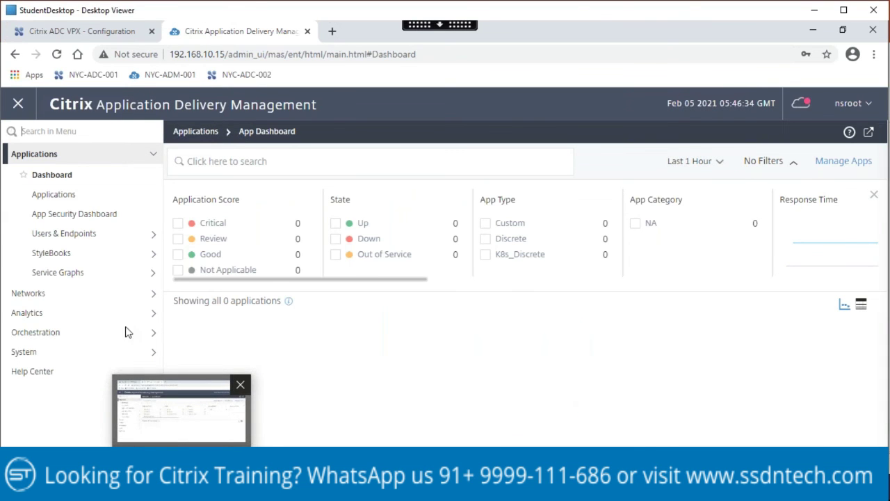
left_click(155, 293)
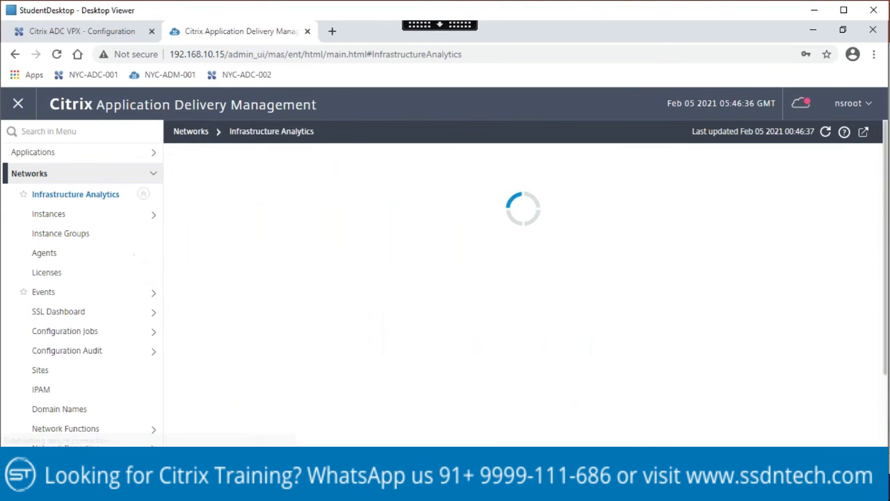
Step: Open Instances > Citrix ADC to verify 192.168.10.101 (NYC-ADC-001) is Up, then read the manual's next step
left_click(150, 215)
left_click(70, 234)
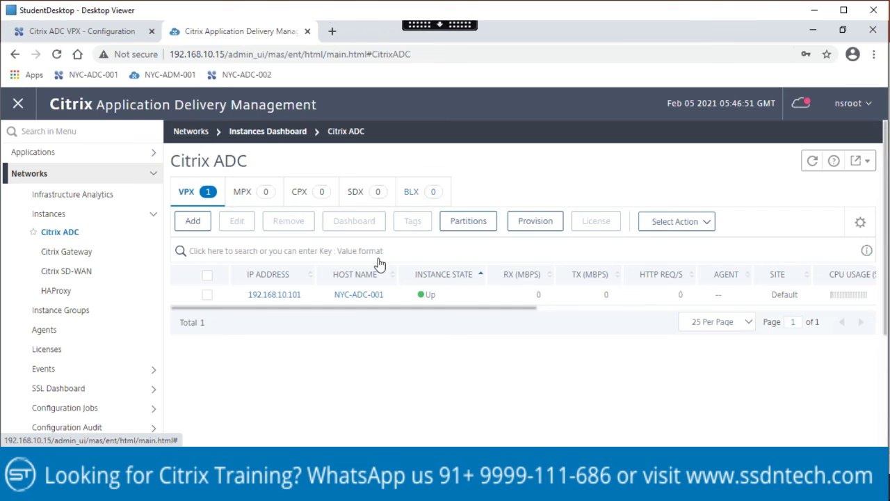
left_click(308, 397)
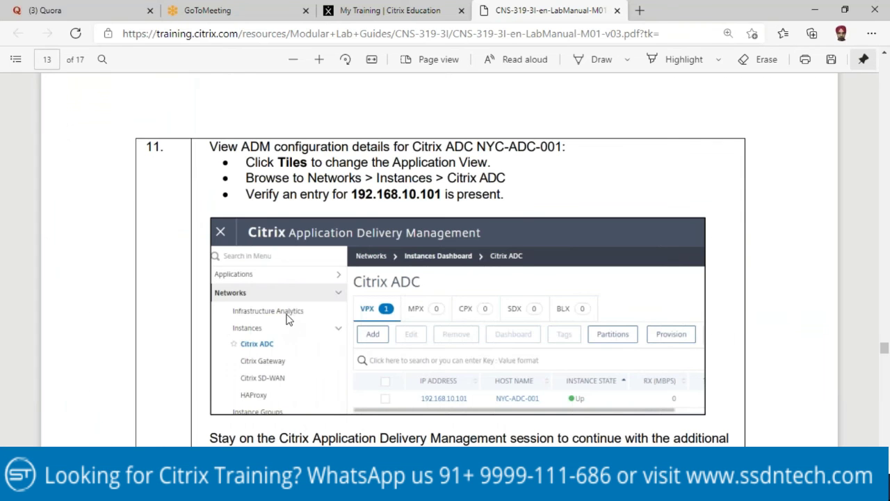
scroll(288, 318, "down", 3)
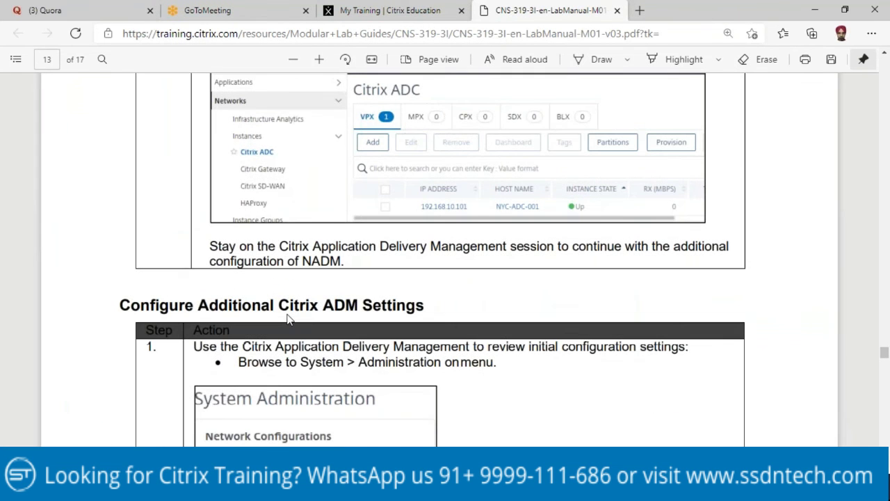
scroll(301, 298, "down", 3)
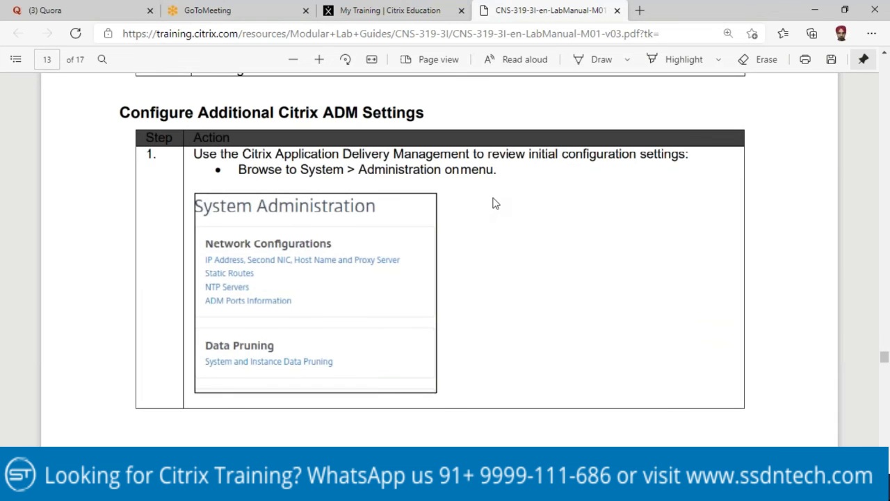
scroll(494, 203, "down", 4)
key("alt+Tab")
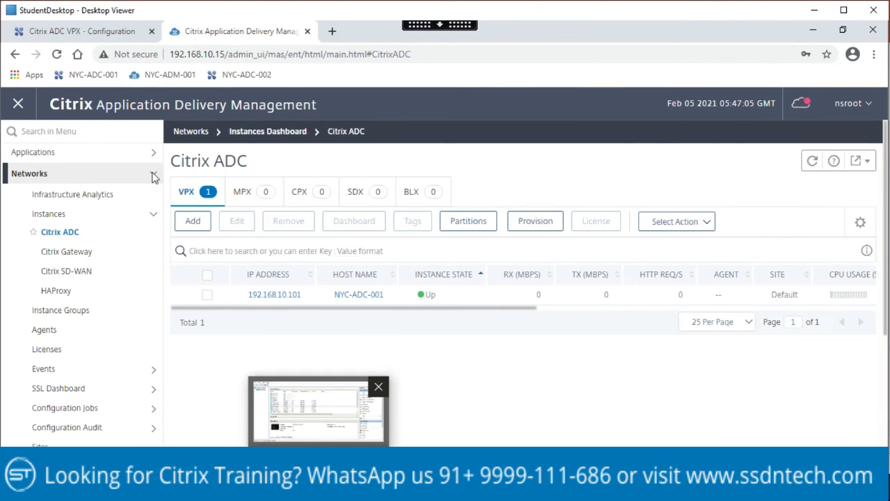
Step: Open System > Administration to view Network Configurations, System Configurations, Backup and SSL Settings
left_click(99, 194)
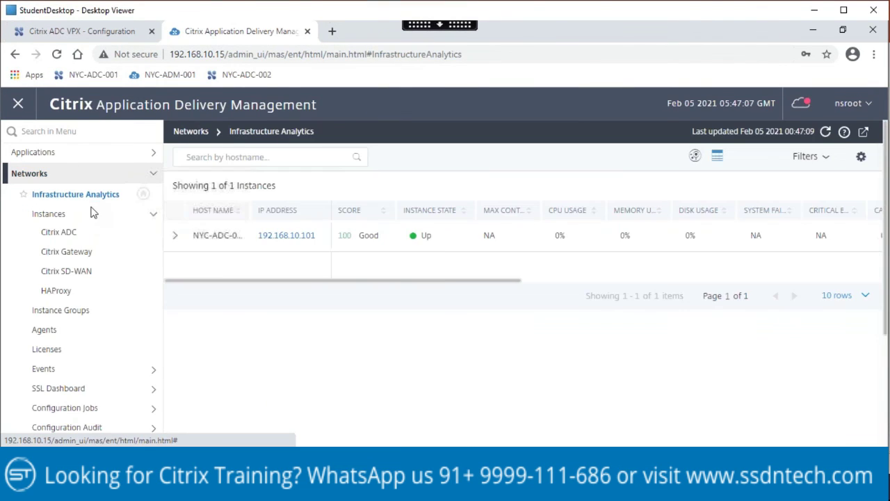
scroll(99, 251, "down", 3)
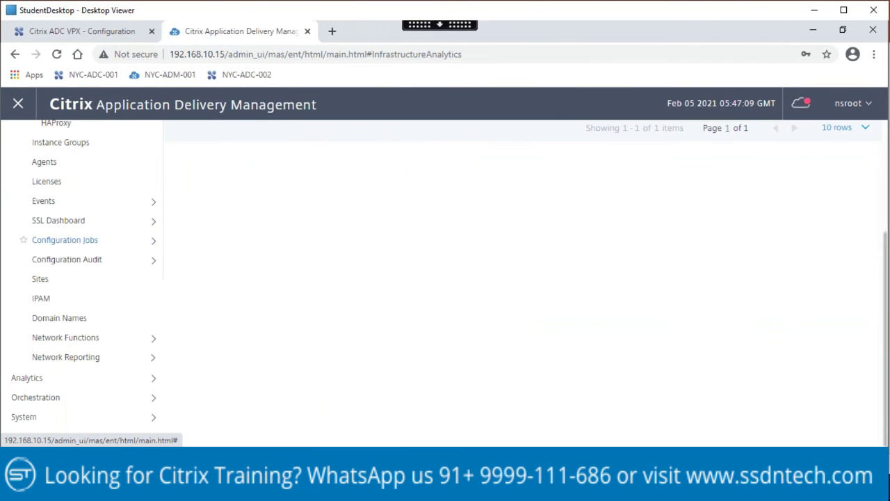
left_click(155, 418)
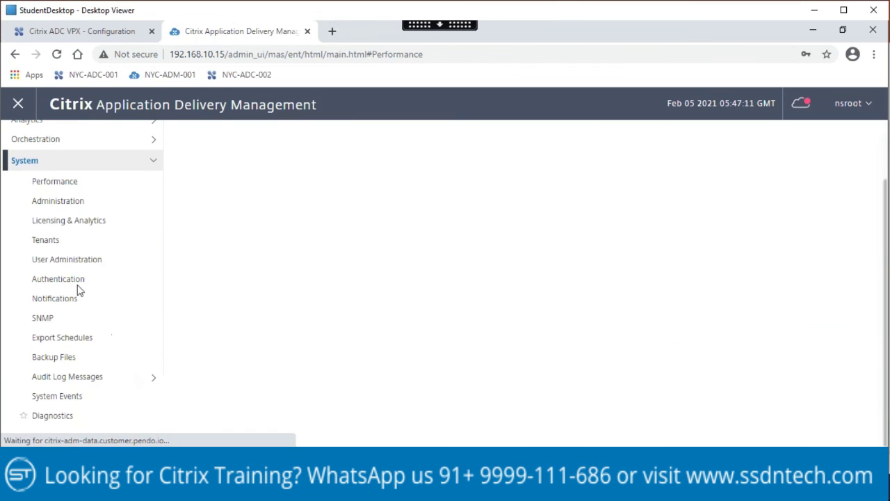
left_click(74, 202)
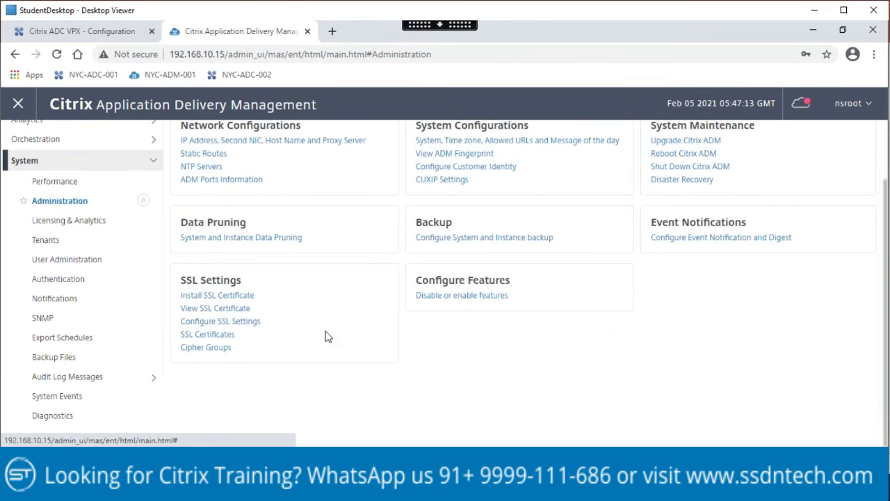
scroll(336, 342, "up", 2)
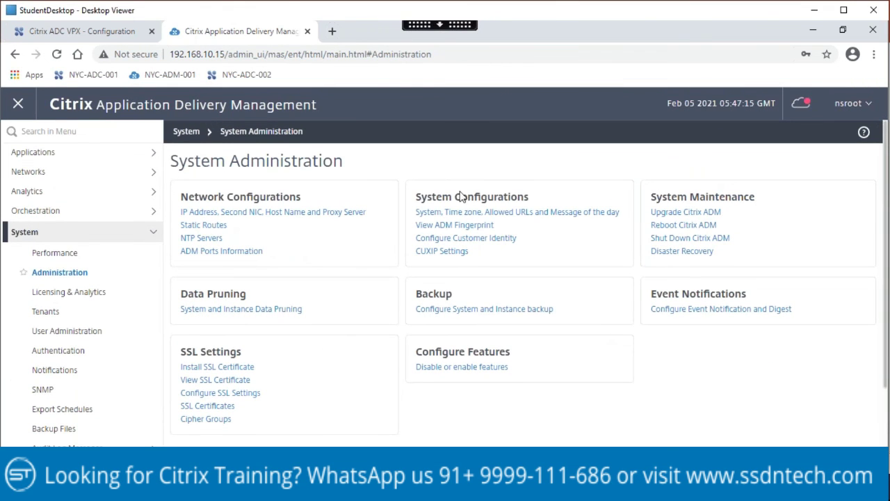